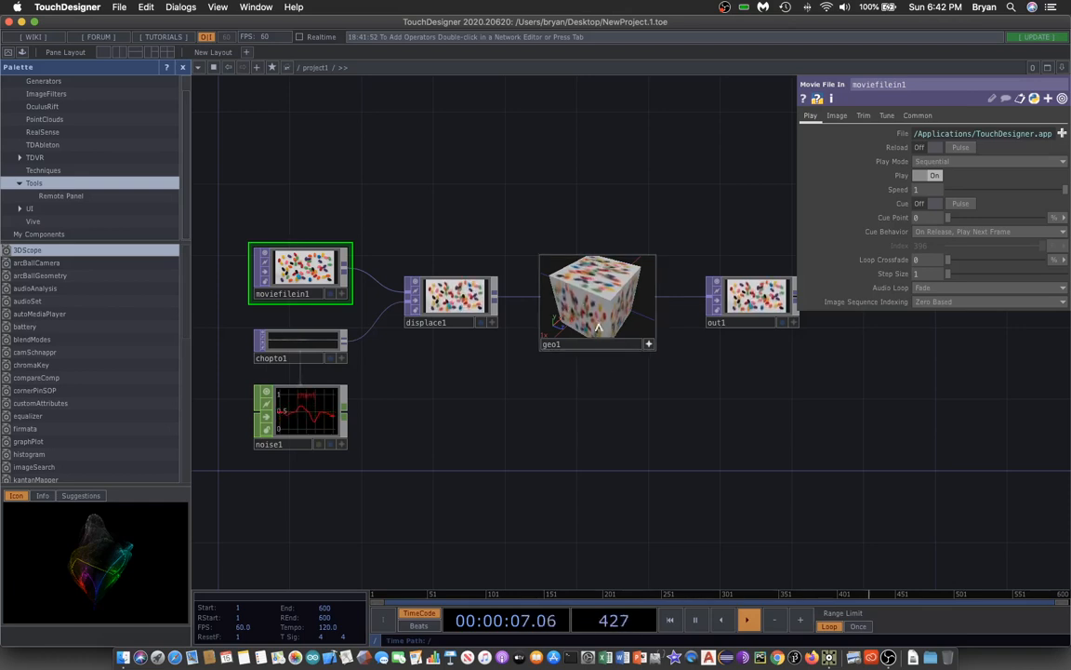
Start creating a project folder on the Desktop and name it LeapMotion003.
click(120, 7)
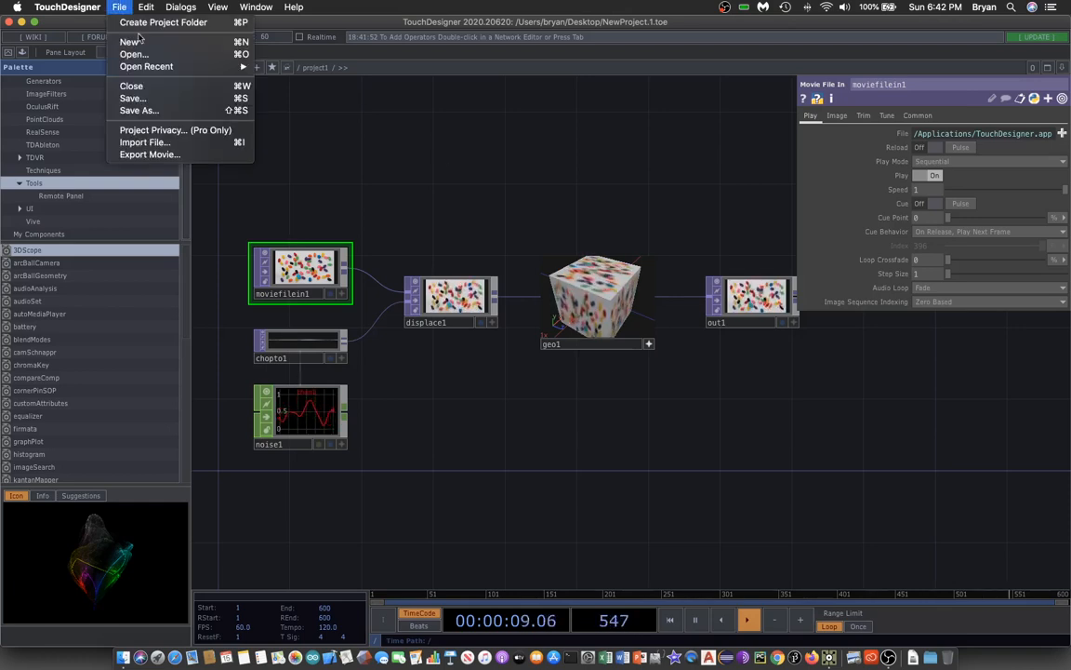
click(130, 20)
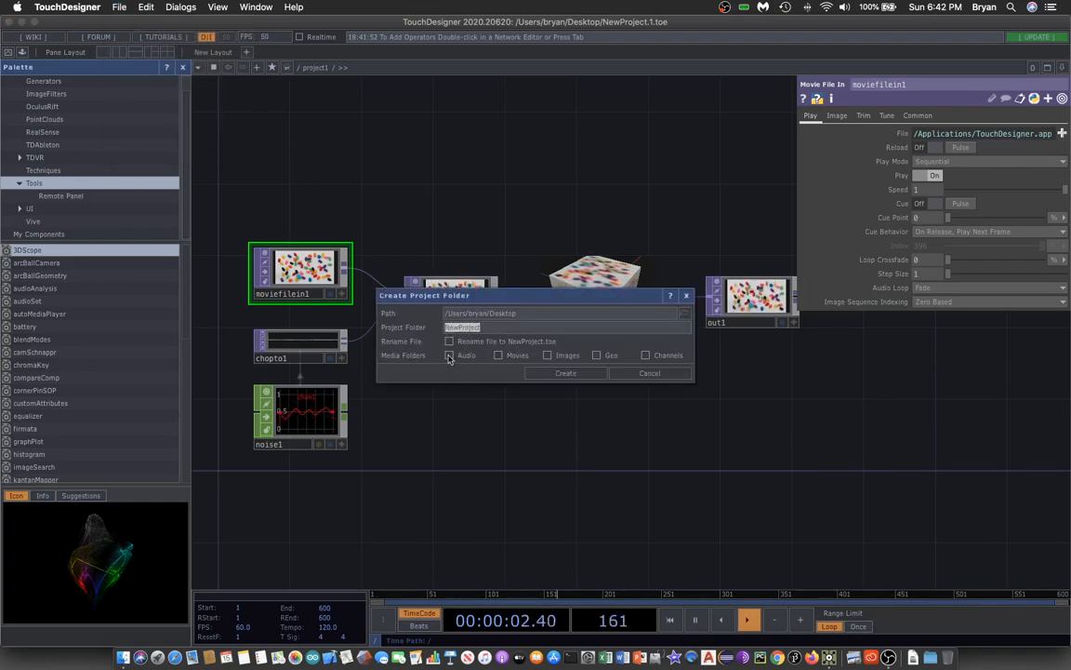
text(Le)
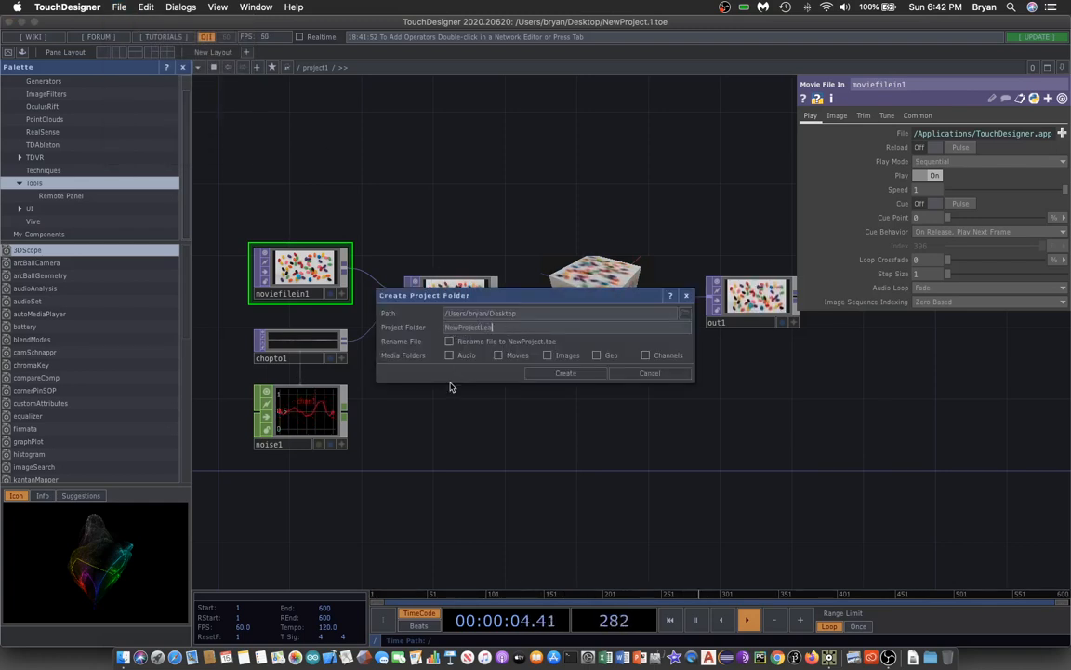
key(BackSpace)
key(BackSpace)
key(BackSpace)
key(BackSpace)
key(BackSpace)
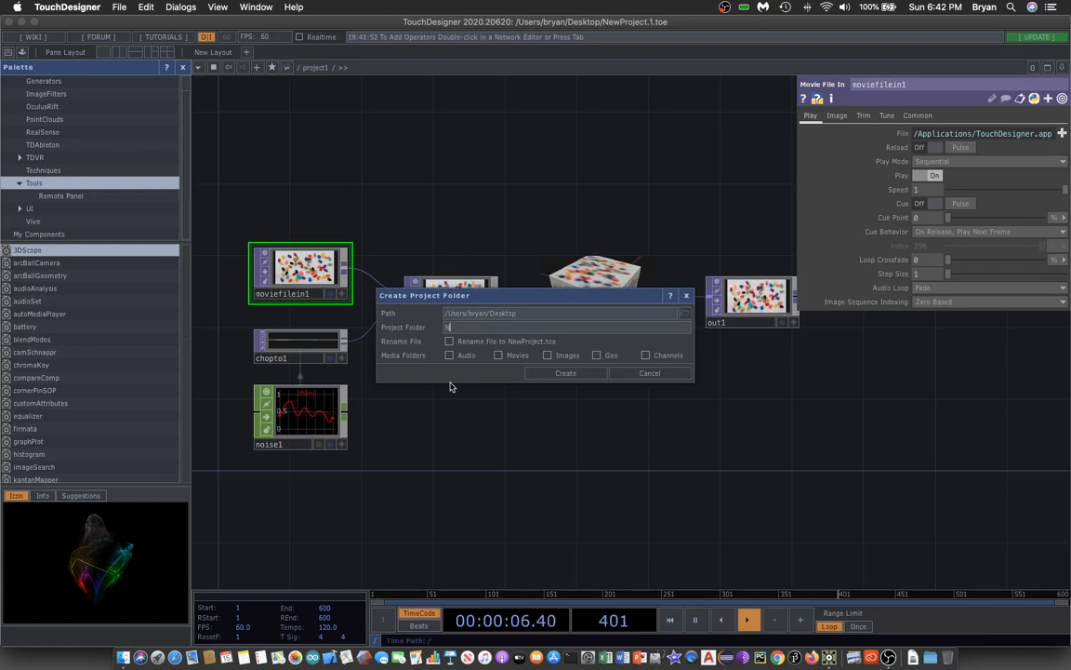
key(BackSpace)
text(LeapMot)
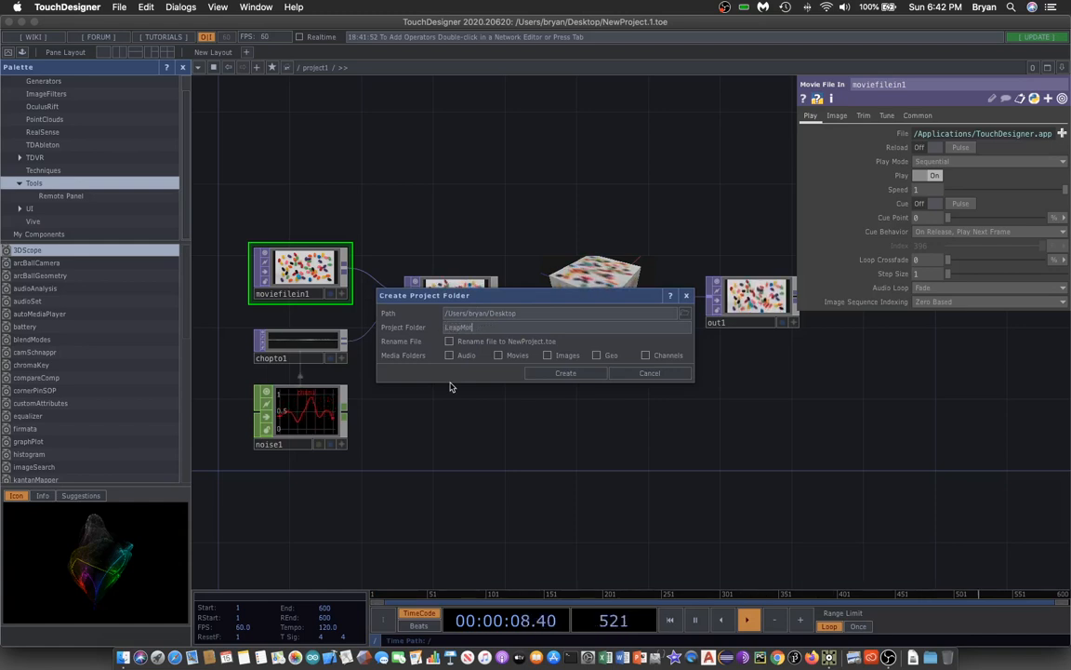
text(ion003)
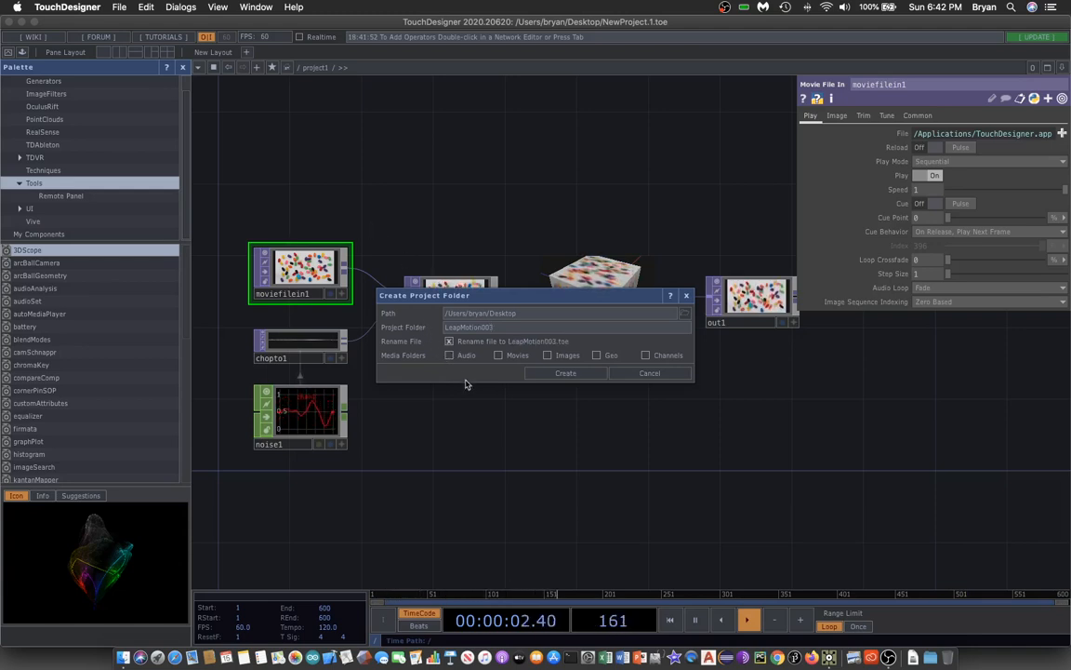
Enable renaming the file to LeapMotion003.toe, create the folder and save the project into it.
click(448, 342)
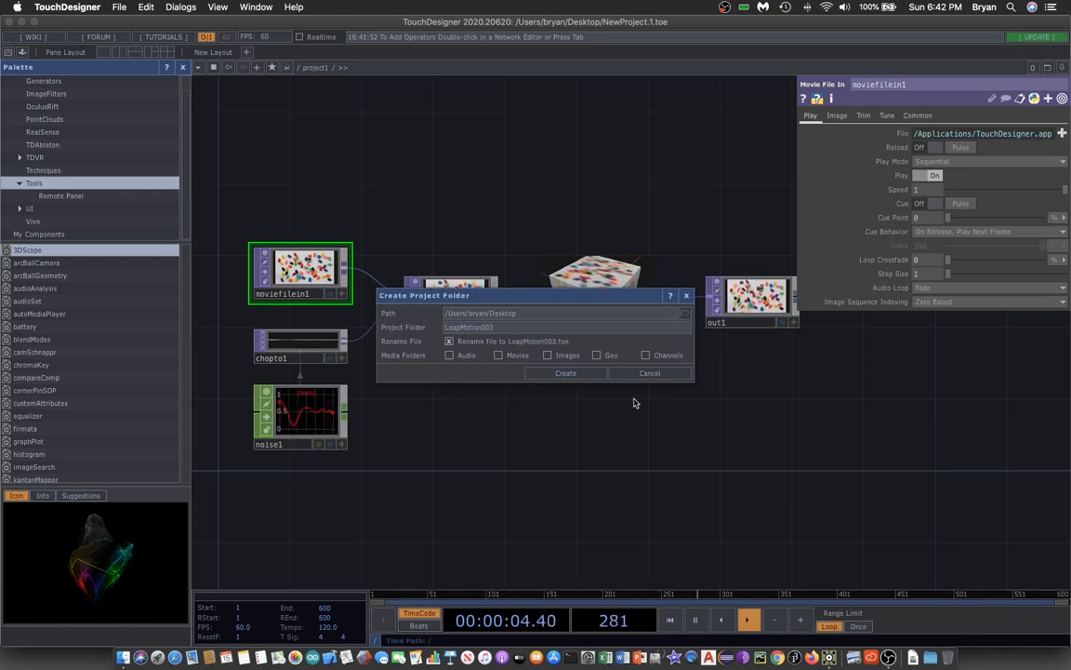
click(563, 373)
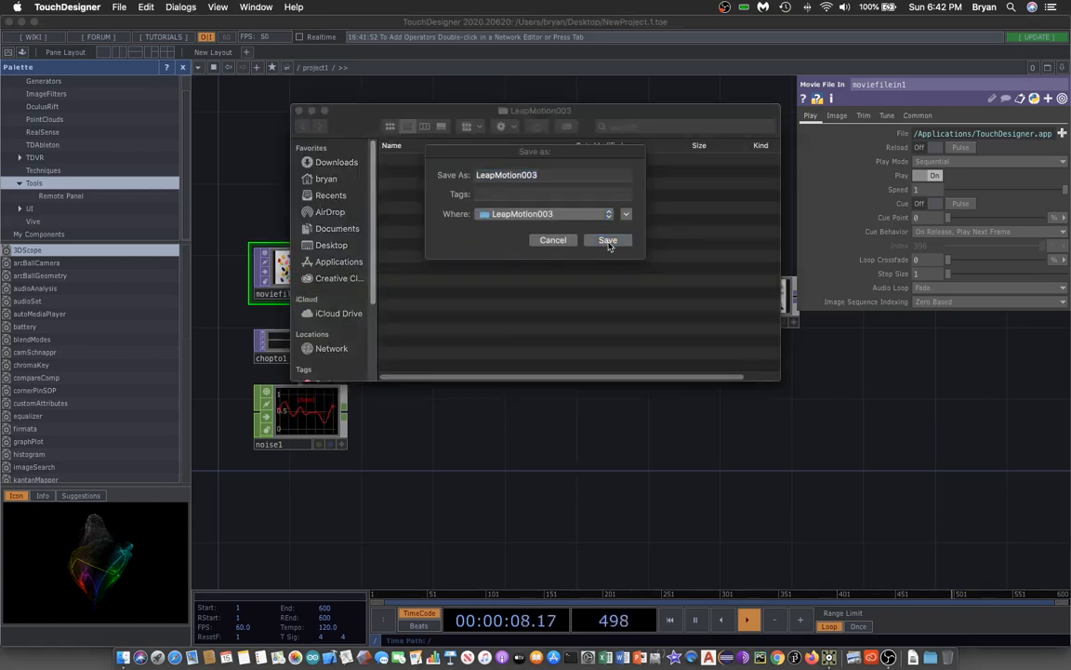
click(608, 241)
Select and delete all the operators in the network except out1.
drag(261, 178, 300, 183)
right_drag(286, 167, 697, 476)
key(Delete)
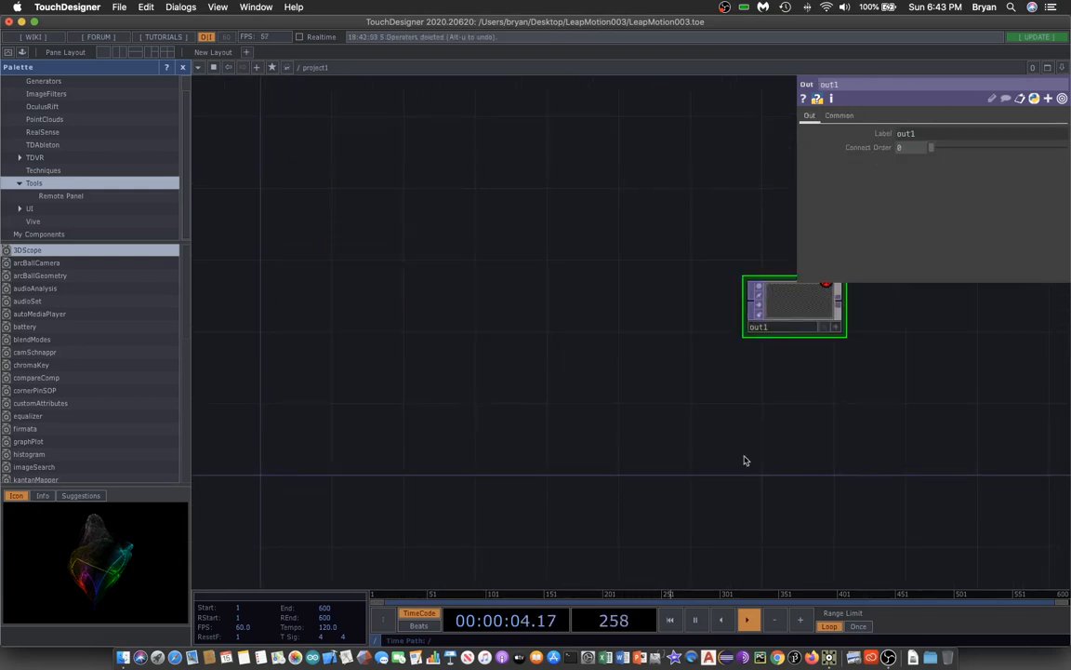
Browse the palette's Tools component list and hide the palette pane.
drag(759, 448, 731, 449)
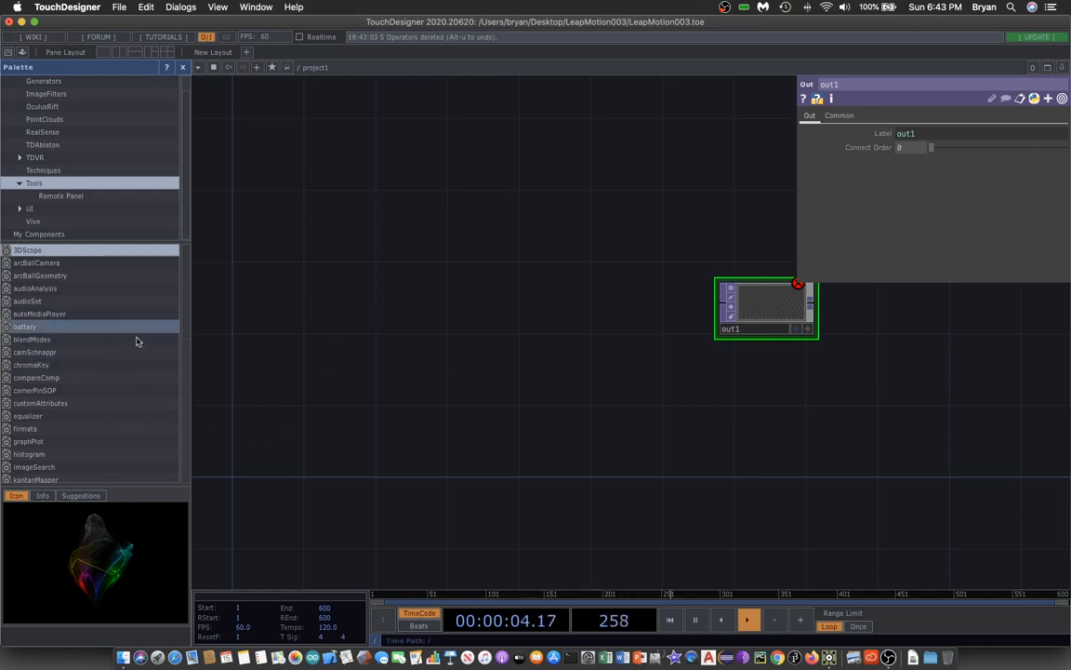
scroll(137, 346, down, 2)
scroll(137, 346, down, 5)
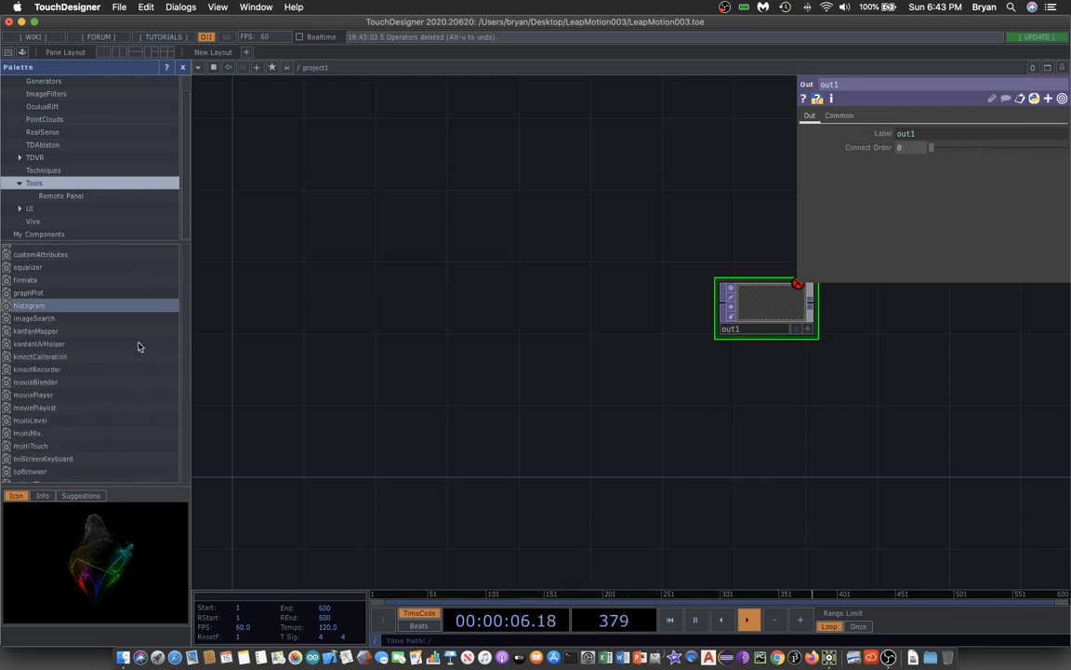
scroll(137, 349, down, 2)
scroll(138, 348, down, 2)
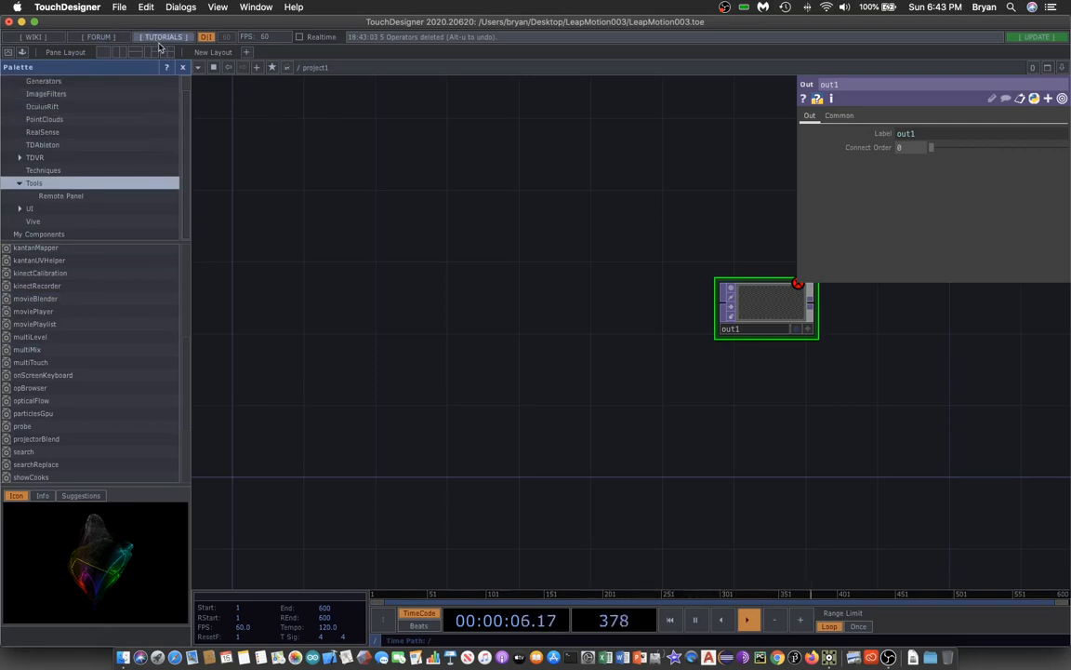
click(183, 68)
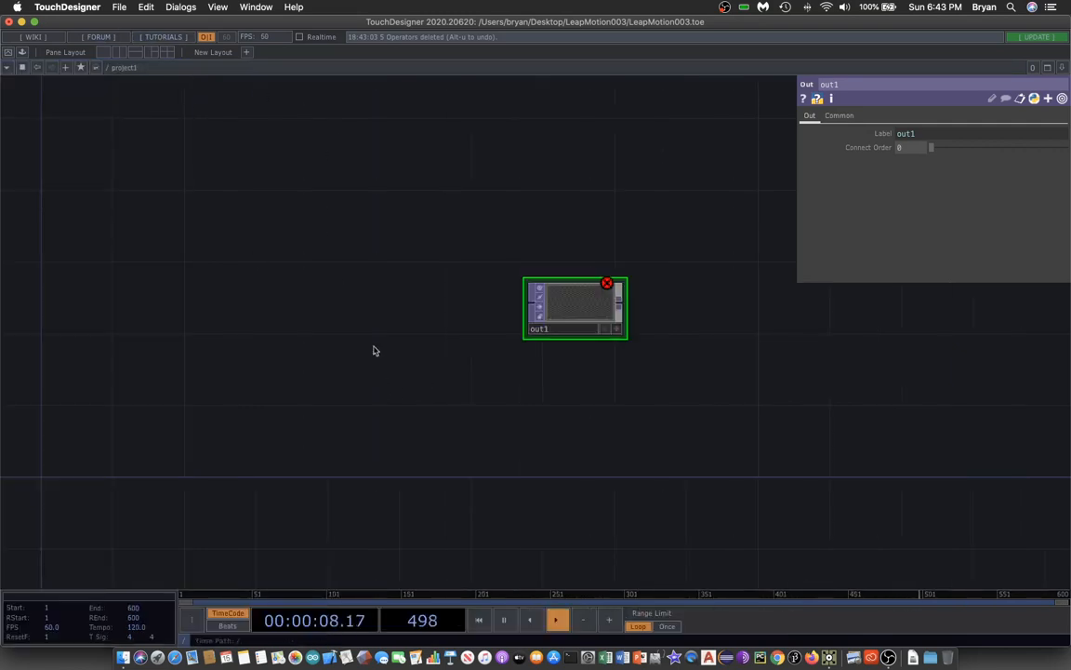
Open the Palette Browser, add a particlesGpu component to the network and close the browser.
click(177, 6)
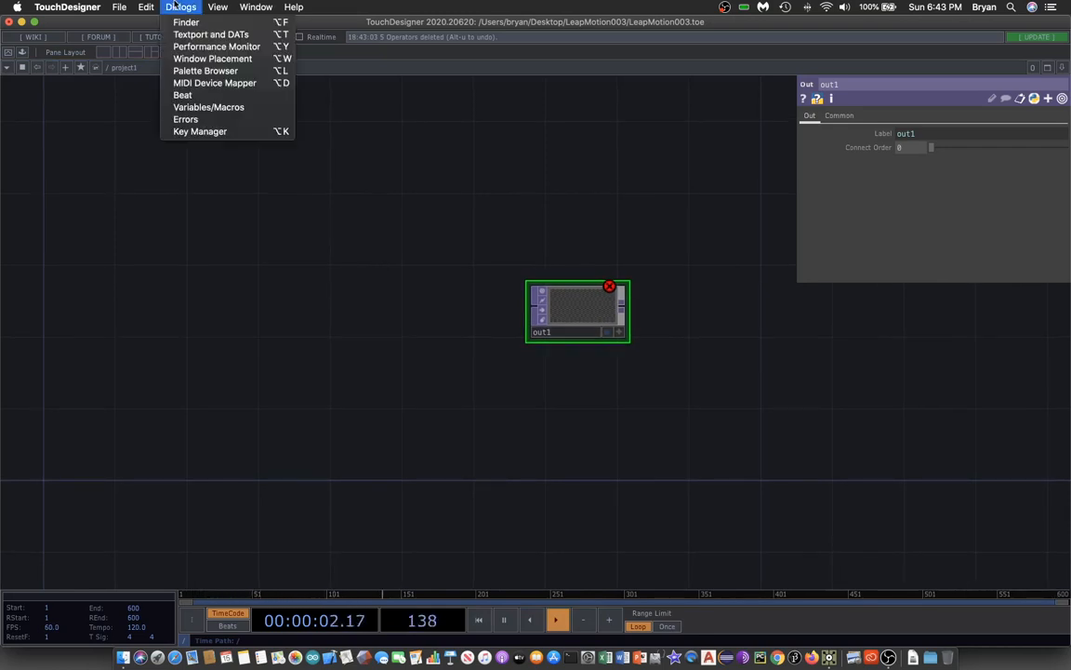
click(211, 71)
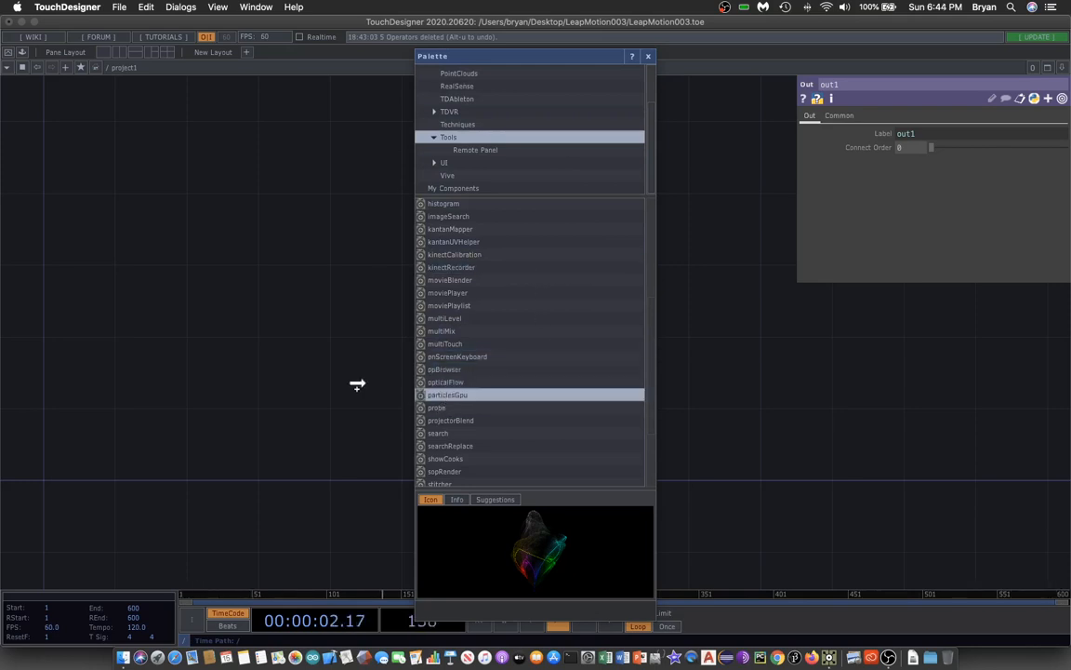
drag(420, 395, 400, 357)
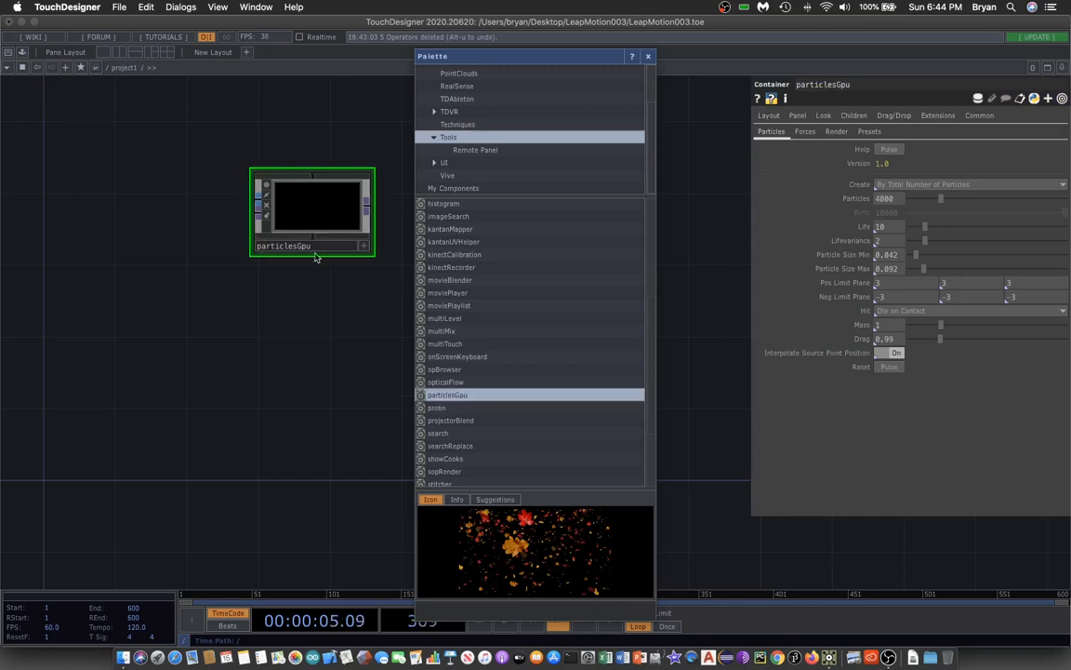
click(649, 57)
Reposition particlesGpu and add a Null TOP wired from particlesGpu's output.
drag(427, 345, 506, 353)
drag(391, 211, 250, 225)
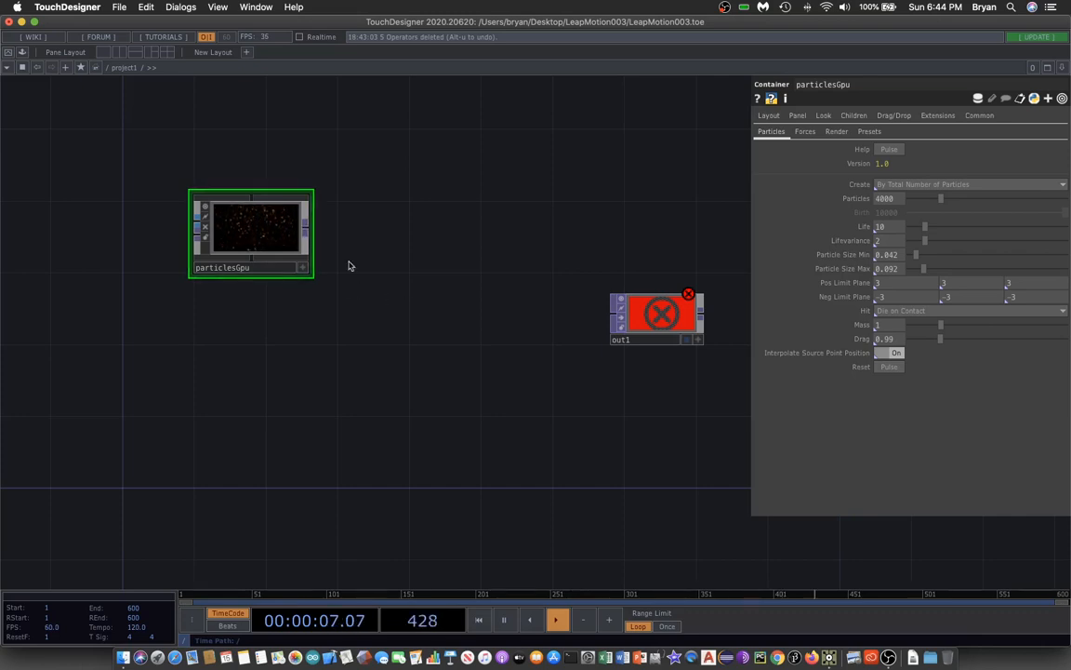
key(Tab)
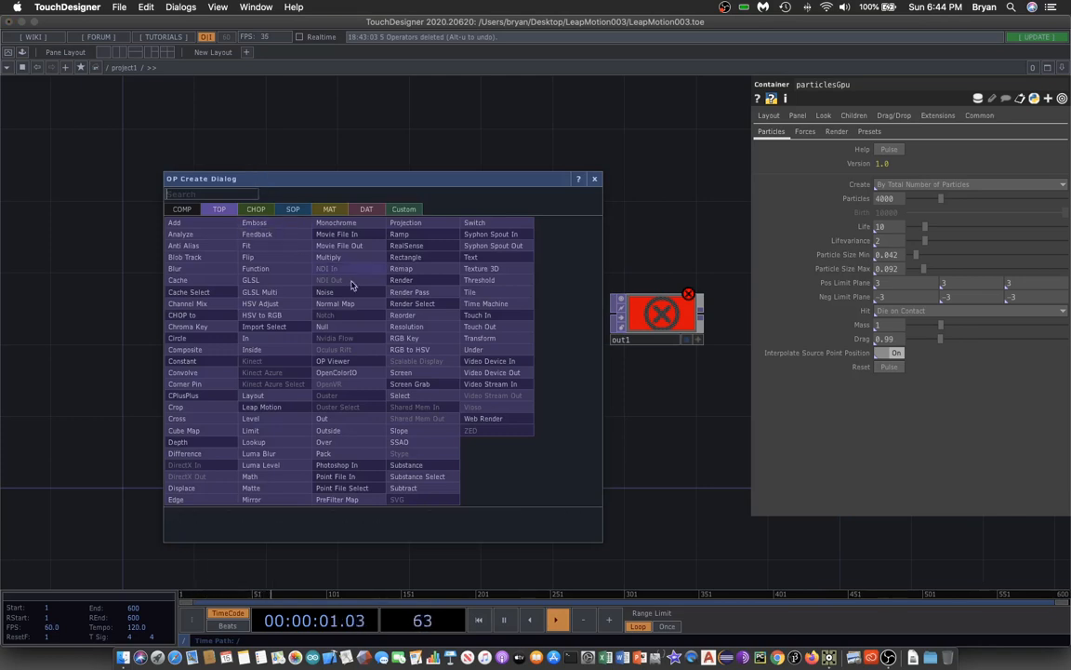
click(363, 327)
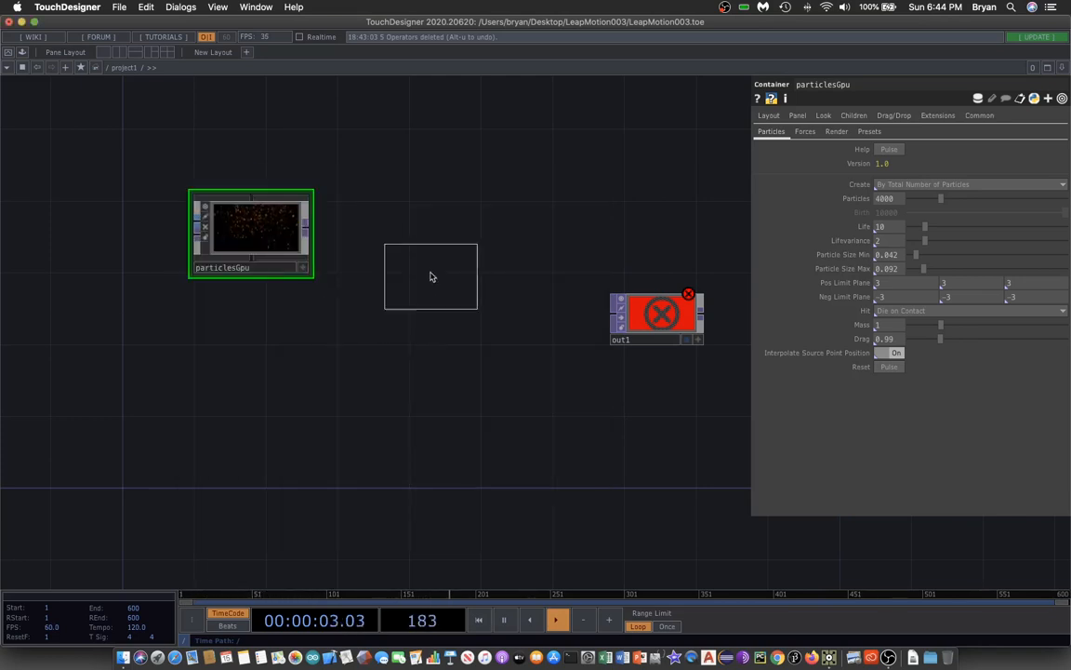
click(437, 253)
drag(310, 232, 396, 243)
Wire null1's output into out1.
scroll(447, 307, down, 1)
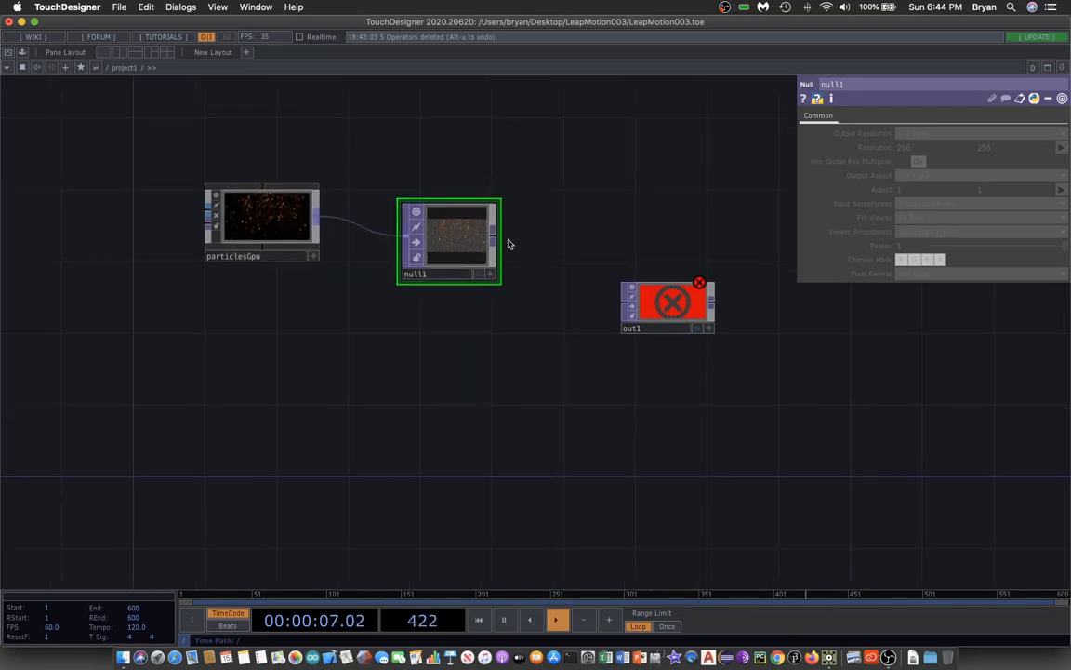
drag(495, 239, 616, 305)
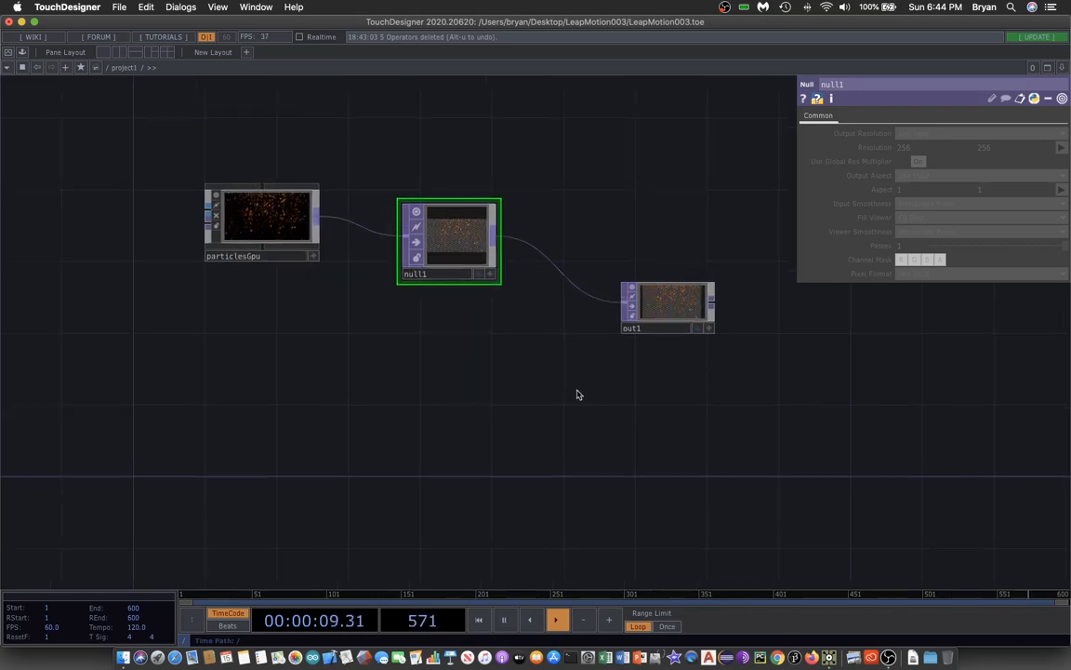
Toggle out1's display preview on and off.
click(694, 329)
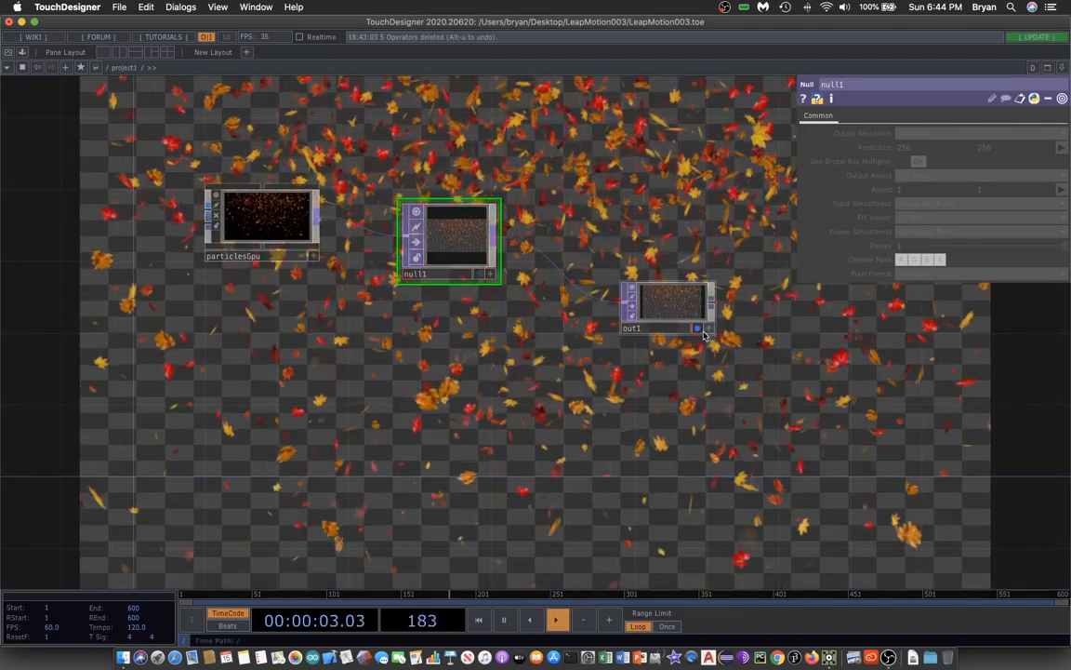
click(697, 328)
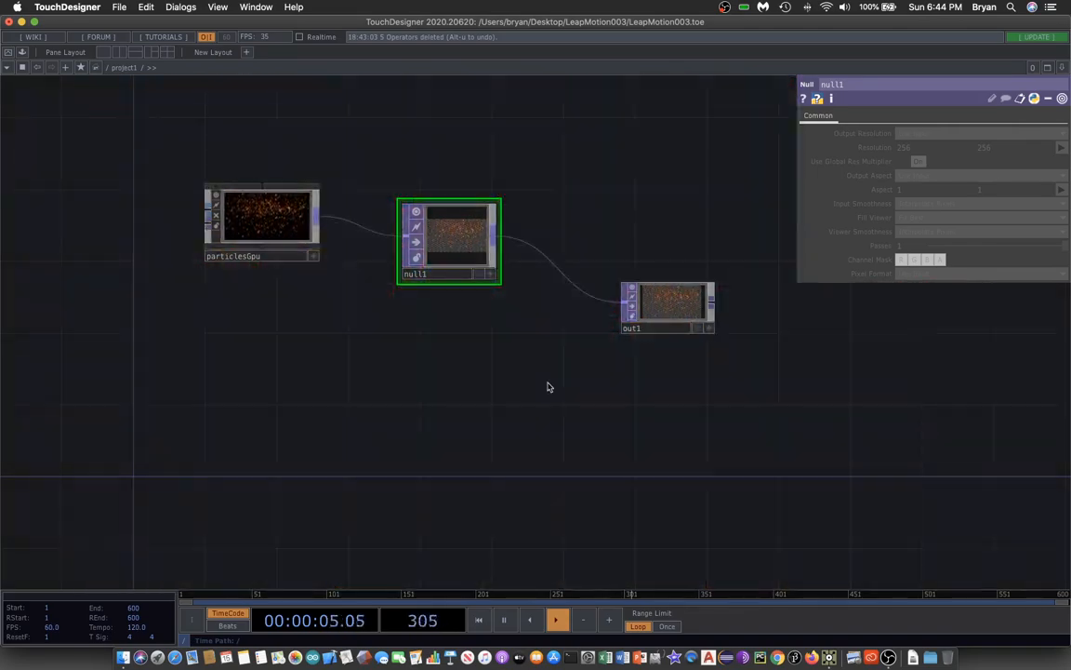
Set particlesGpu's Particles to 1000, Particle Size Min to 0.05 and Particle Size Max to 0.1.
click(263, 207)
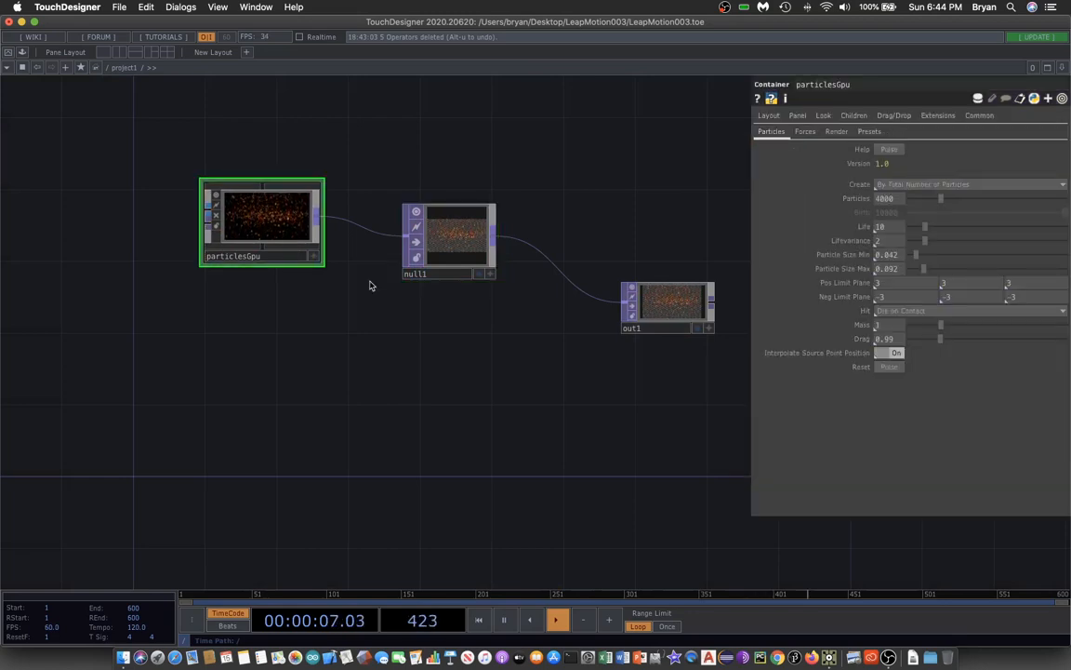
drag(569, 406, 495, 416)
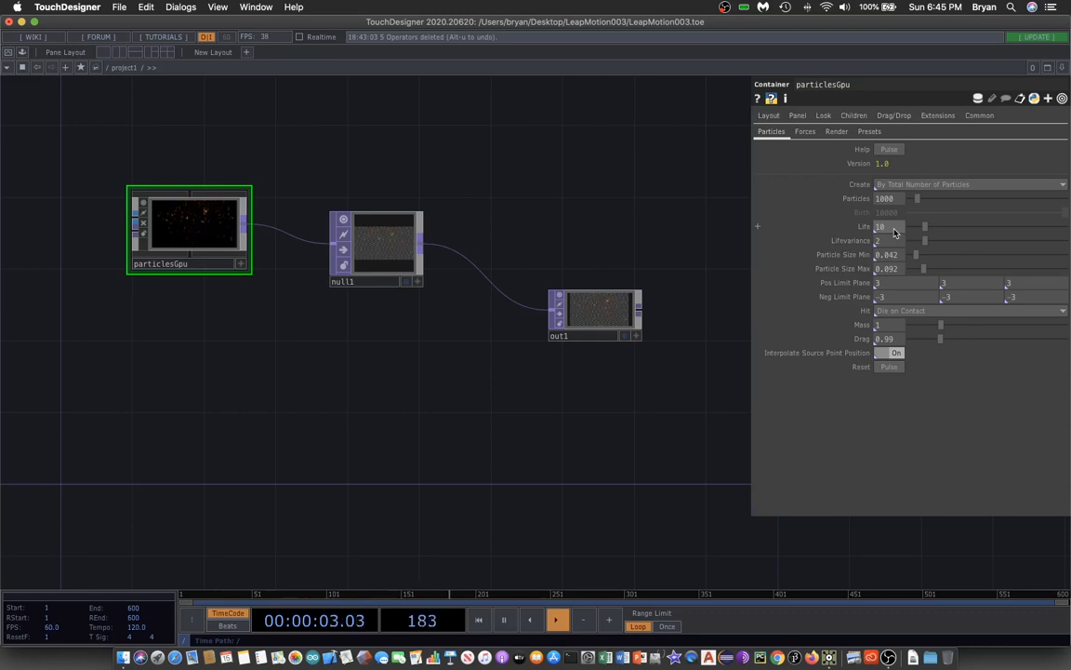
drag(633, 188, 604, 167)
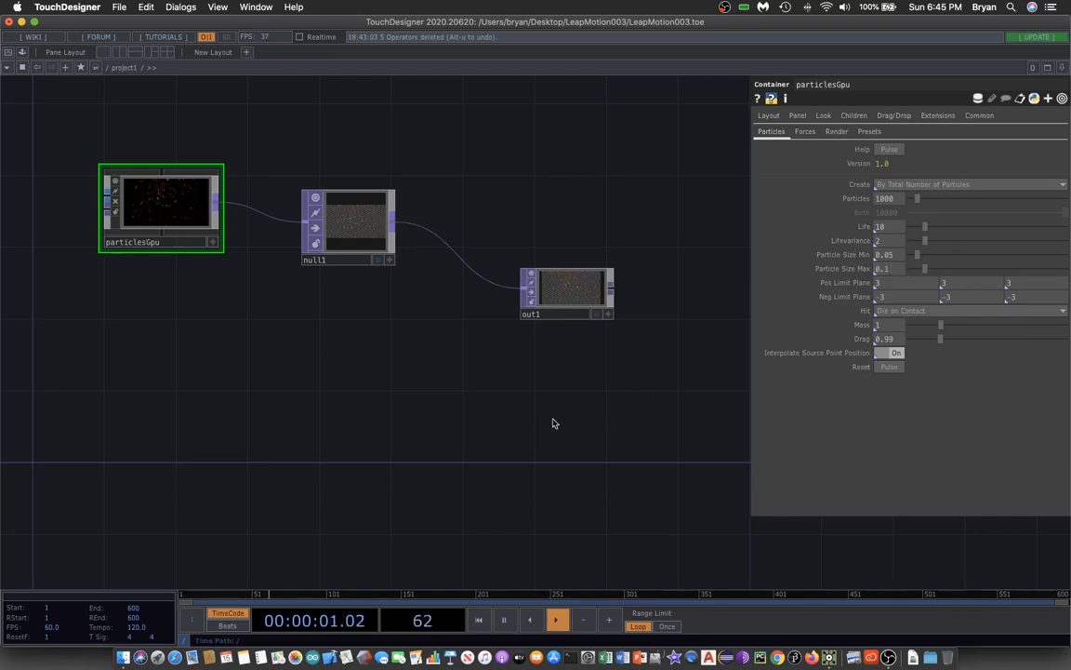
Save the project.
click(118, 7)
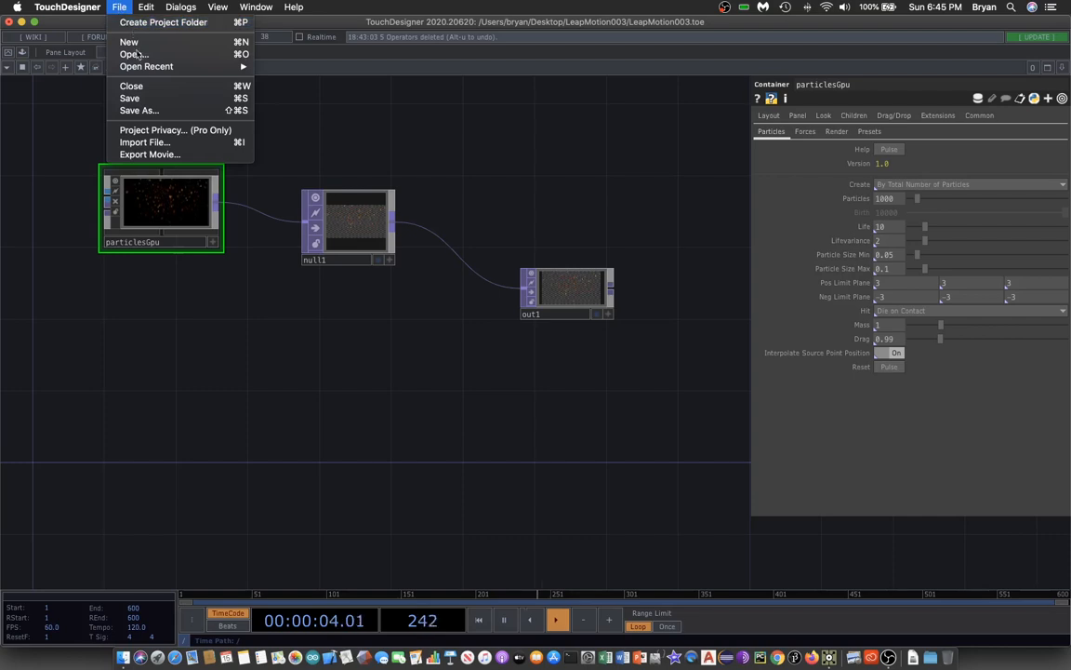
click(150, 100)
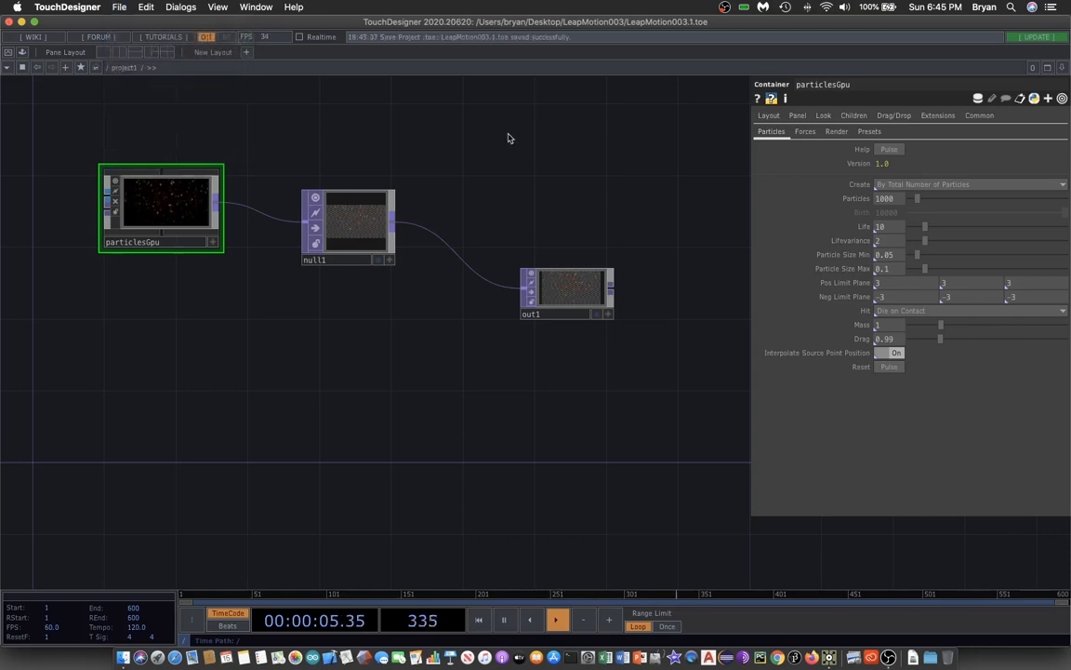
Preview out1's output and look through particlesGpu's Forces parameters.
click(596, 319)
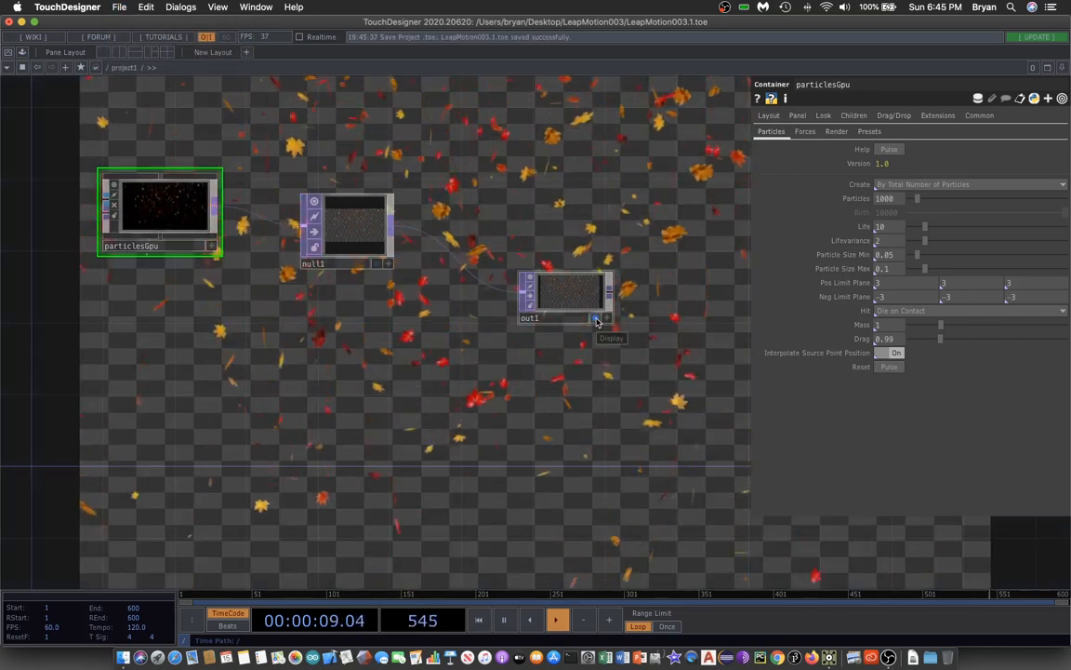
click(596, 318)
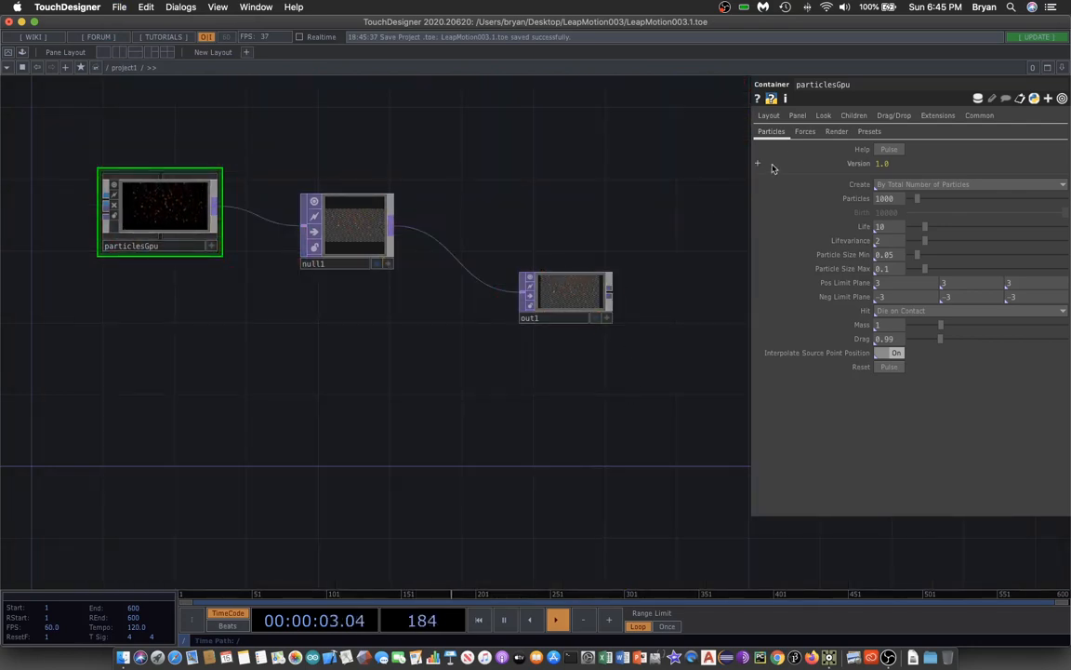
click(805, 132)
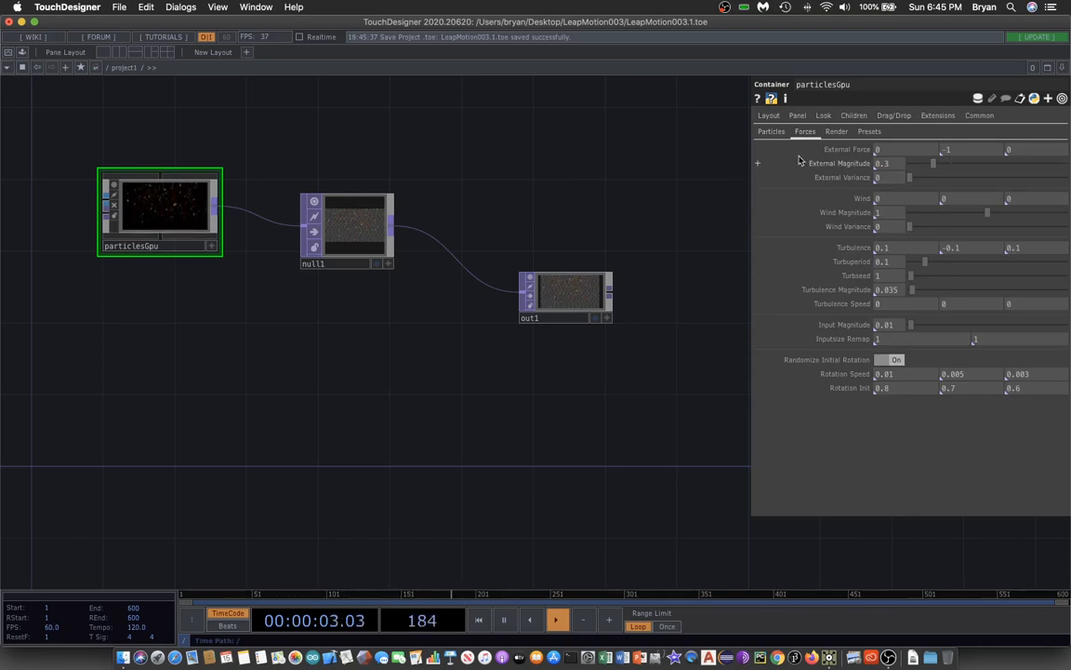
click(837, 131)
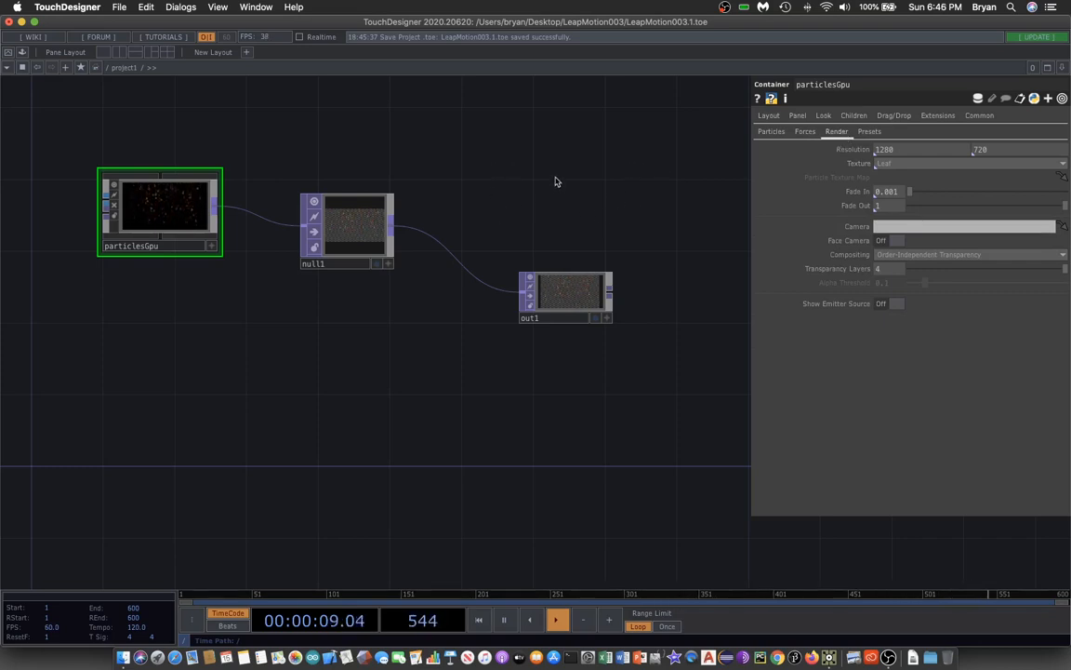
Set particlesGpu's render texture to Snow.
click(905, 164)
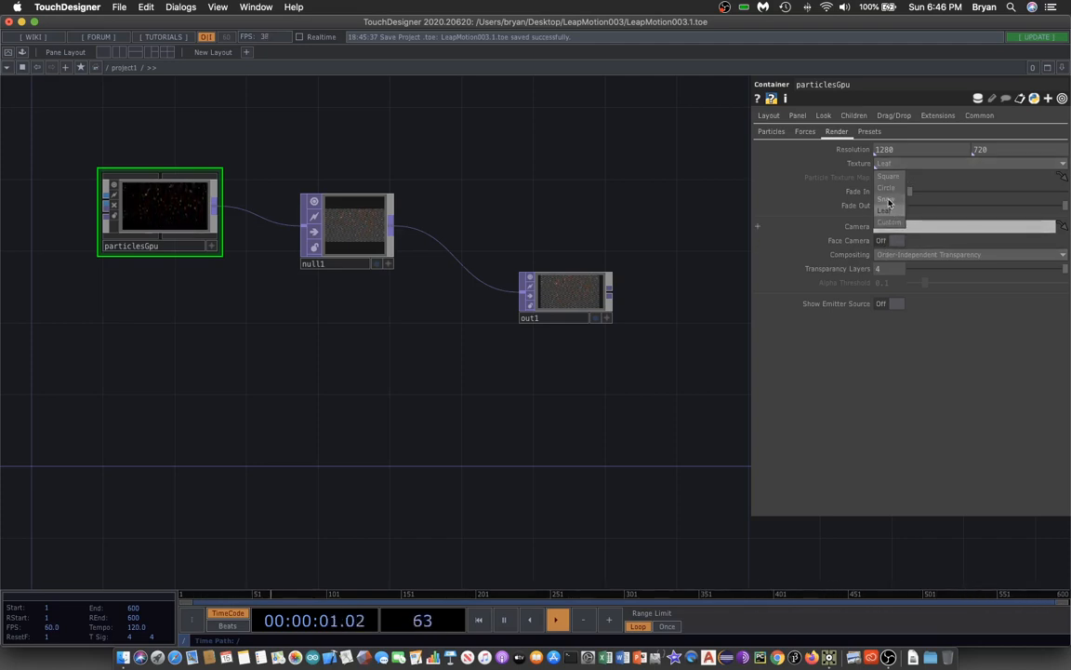
click(888, 202)
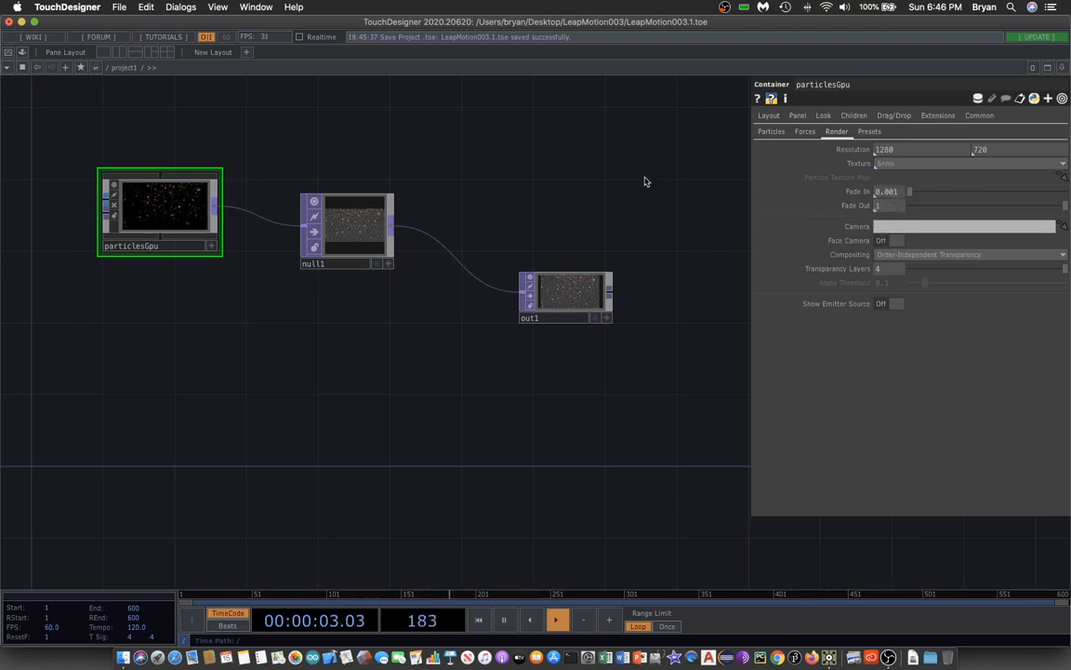
drag(495, 398, 540, 383)
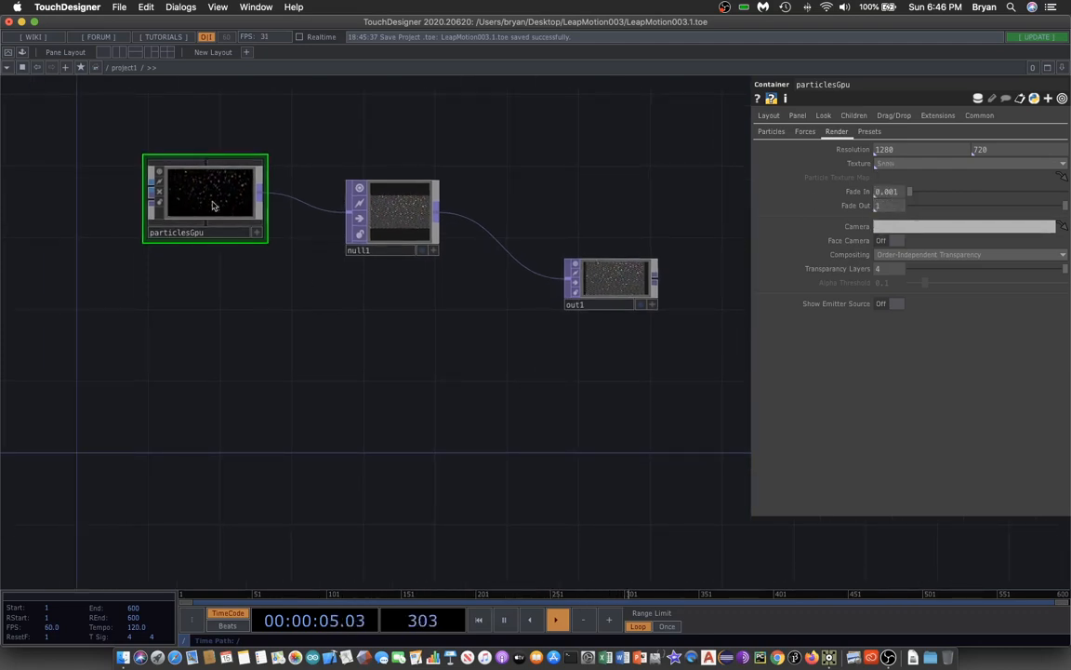
Set particlesGpu's Particles count to 500.
click(771, 131)
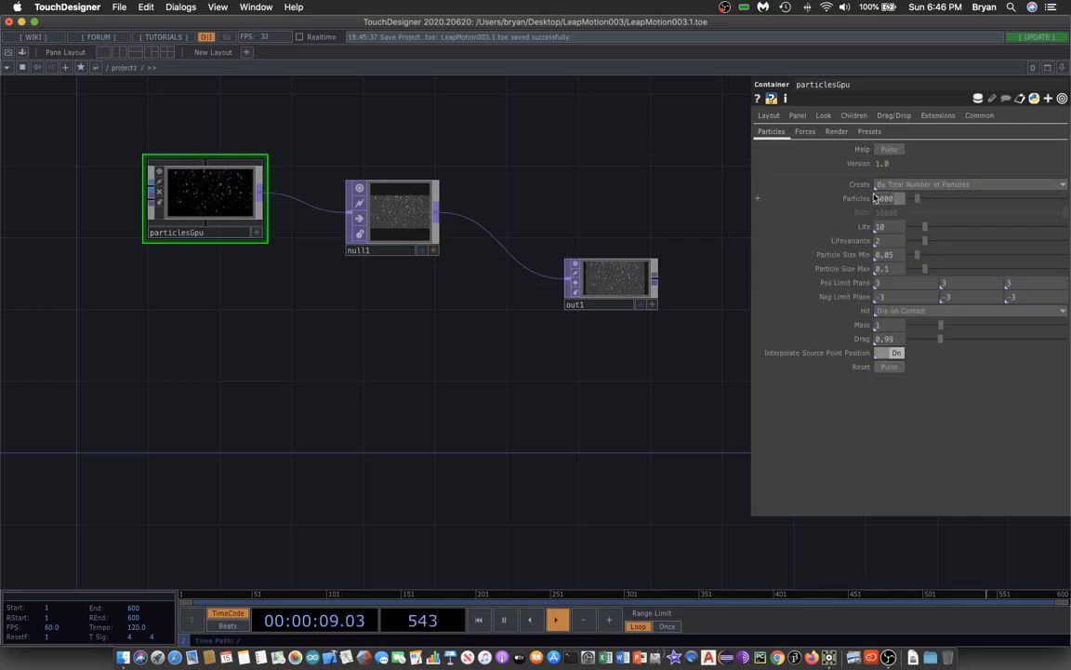
text(3)
click(523, 352)
Save the project.
click(119, 7)
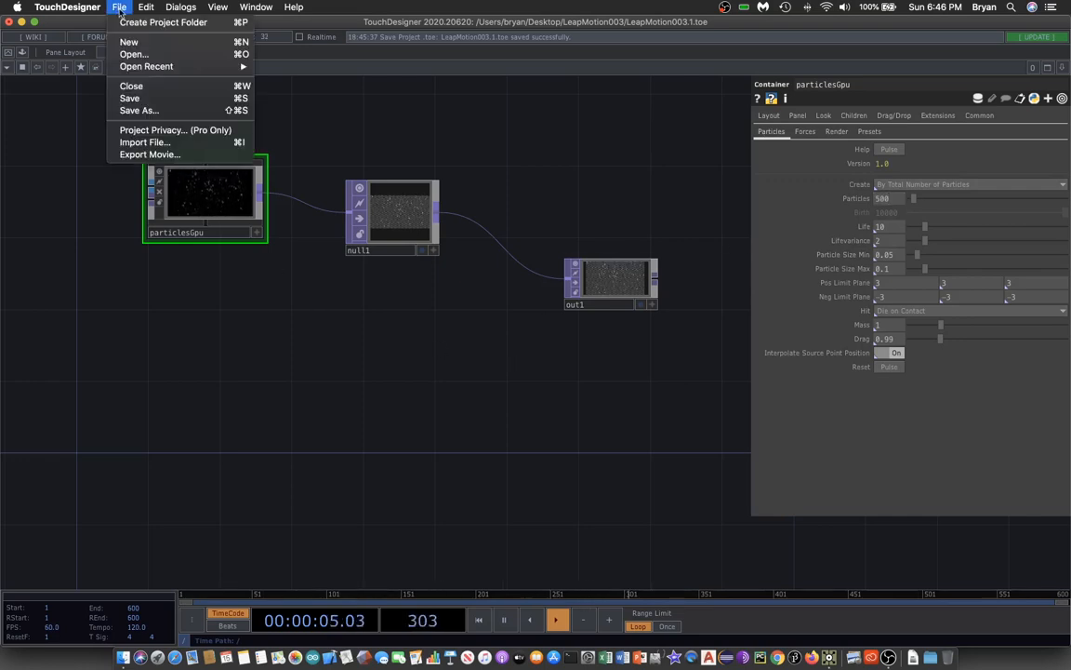
click(131, 97)
At the root network, set the perform window's Opening Size to Fill and toggle its Borders setting.
drag(538, 164, 483, 149)
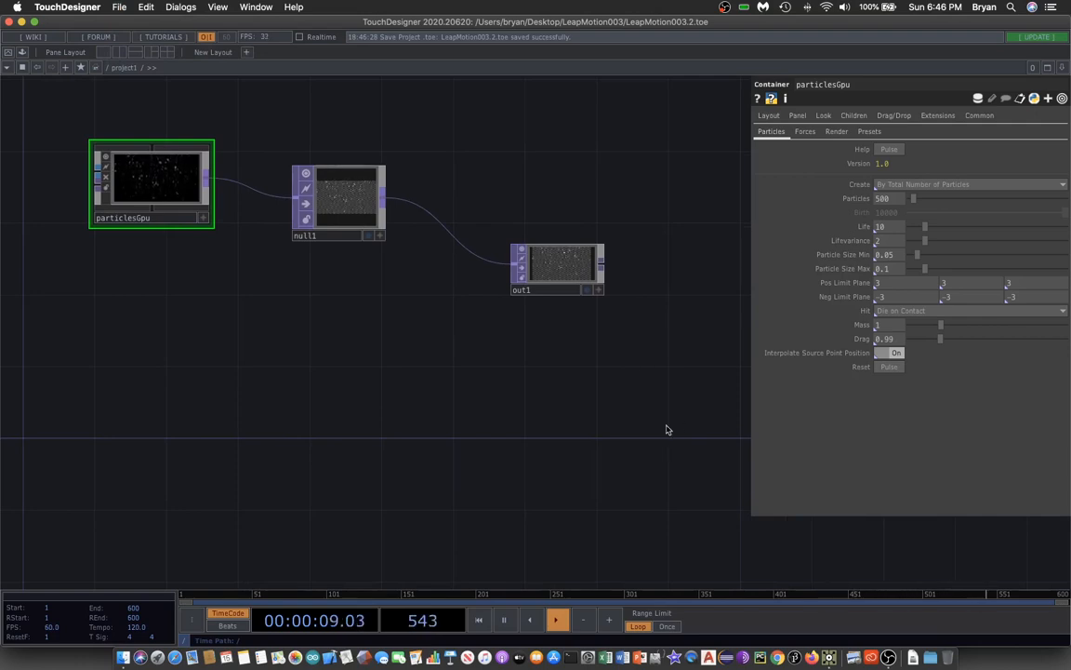
click(108, 67)
click(108, 84)
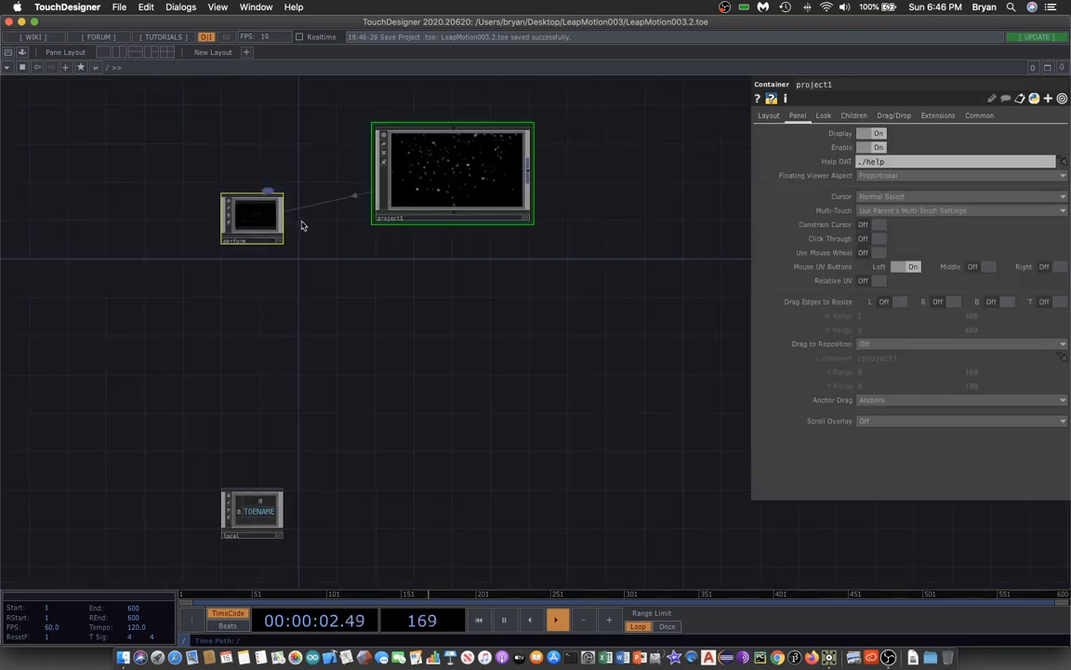
click(256, 216)
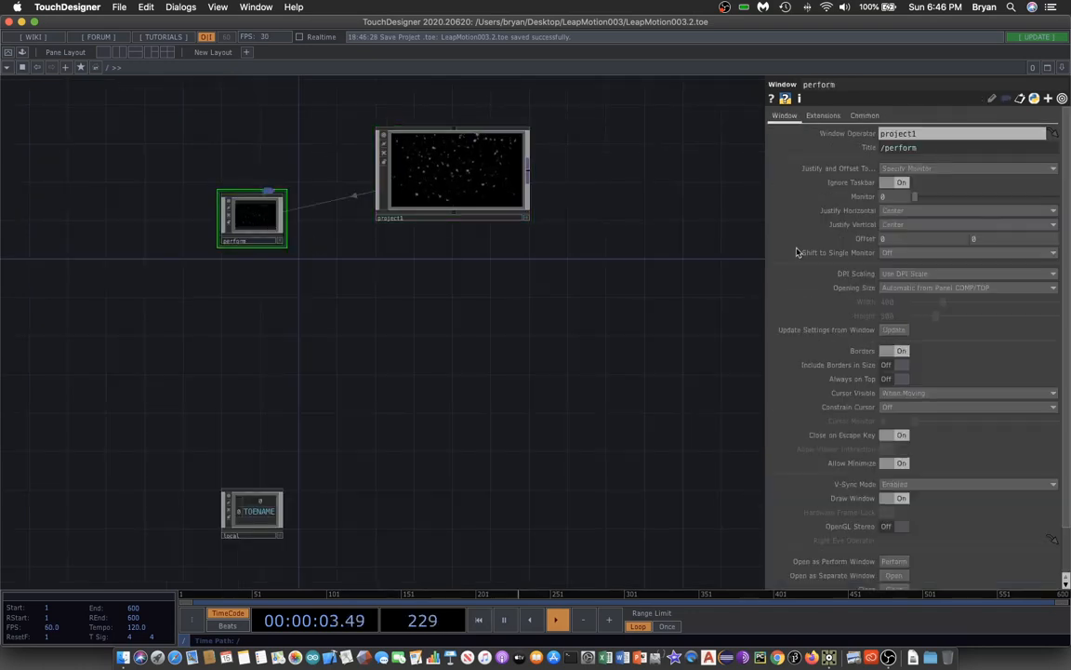
click(912, 289)
click(907, 313)
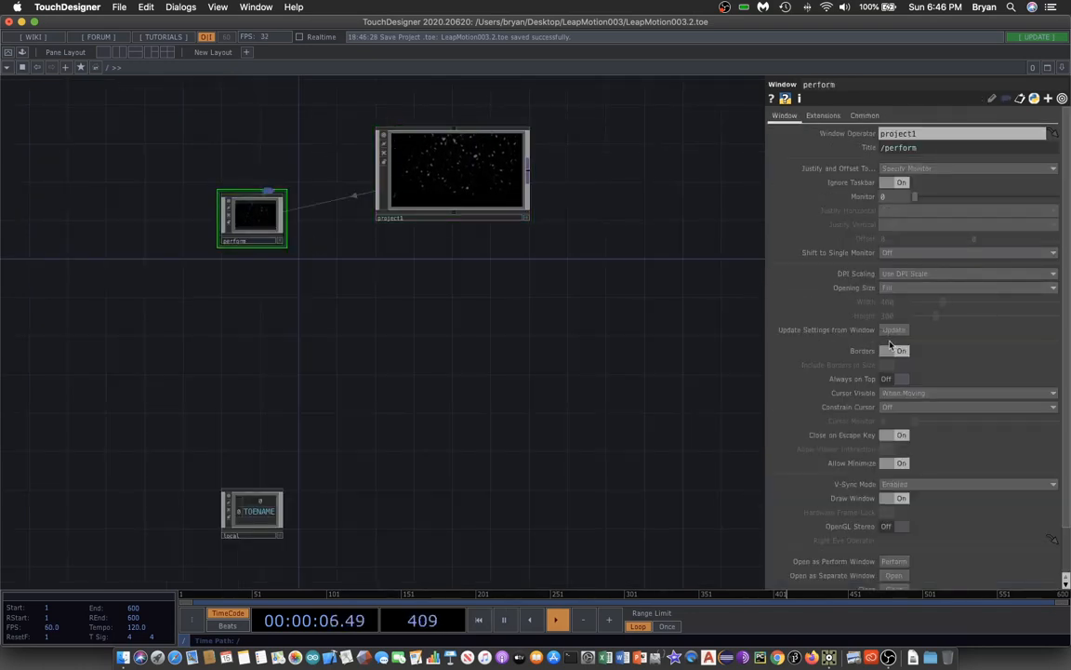
click(896, 351)
Go back into project1 and save the project.
double_click(461, 172)
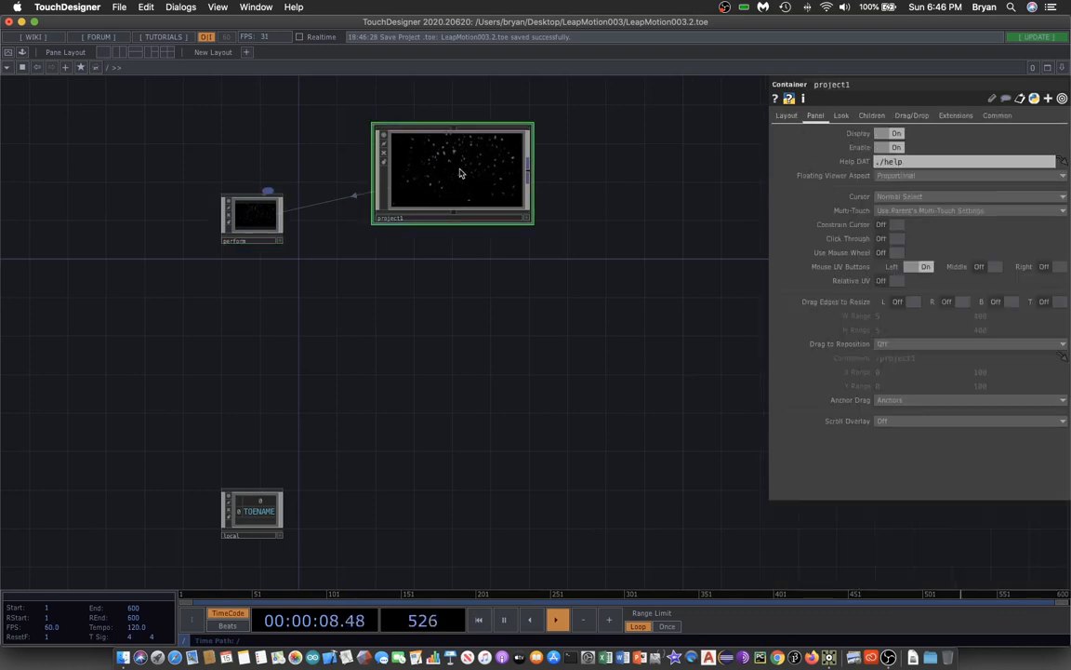
click(118, 6)
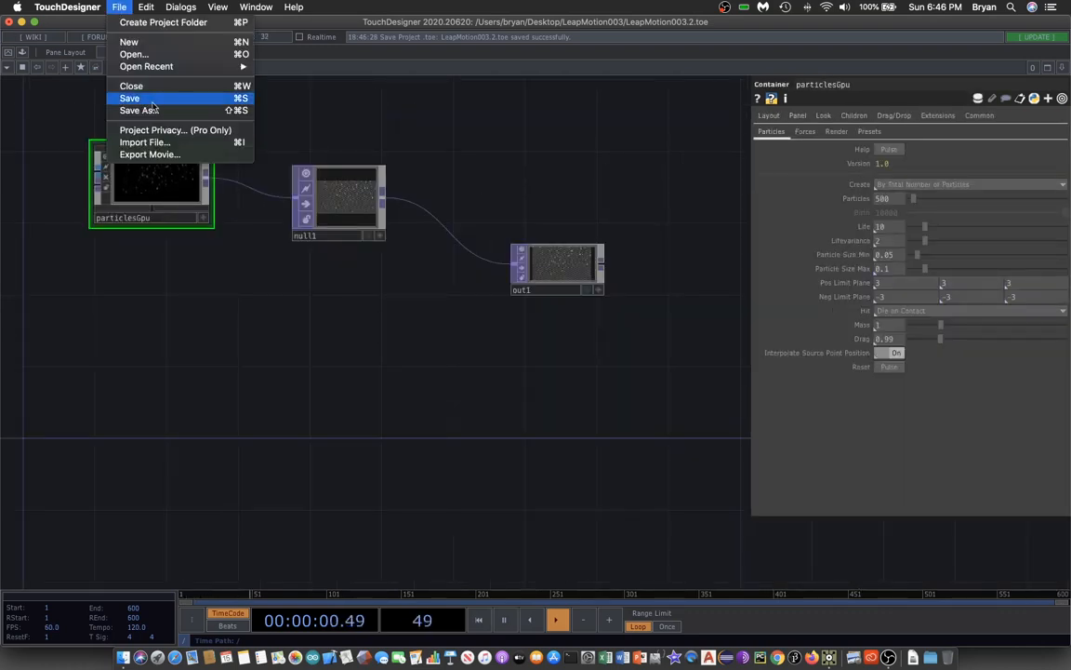
click(150, 99)
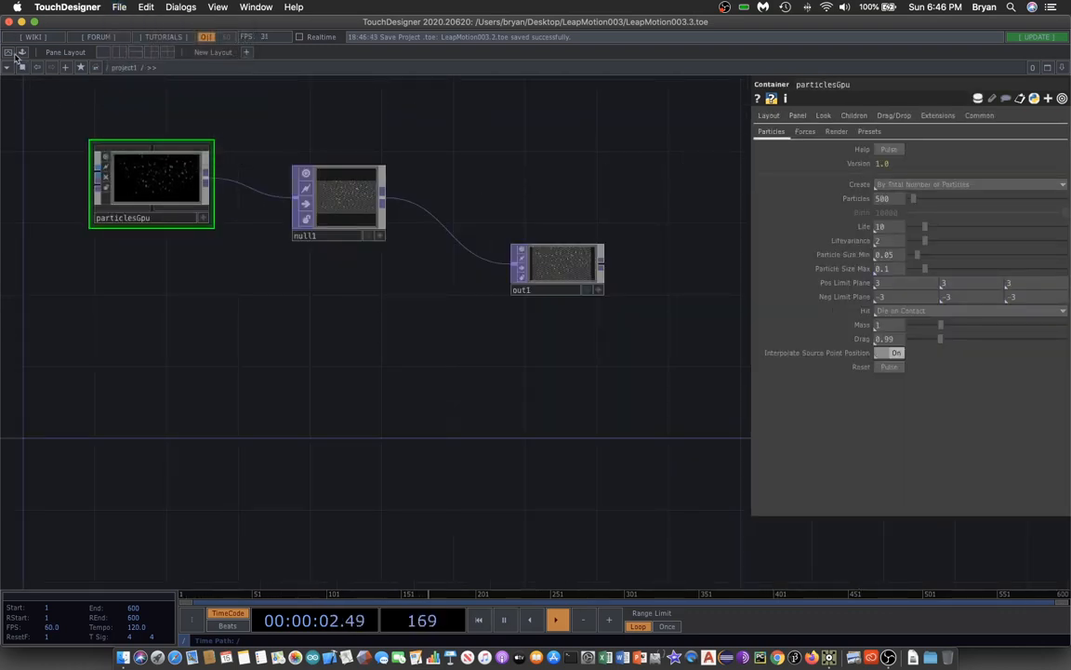
Open the perform window to preview the snow particles full screen, then close it.
key(ctrl+super+f)
key(F1)
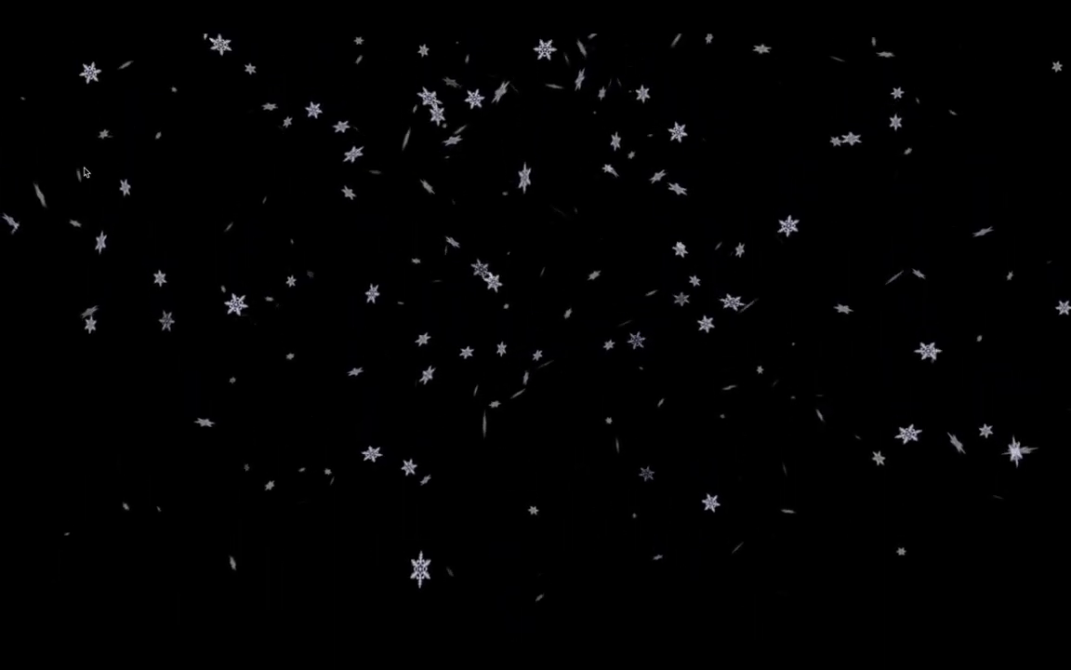
key(Escape)
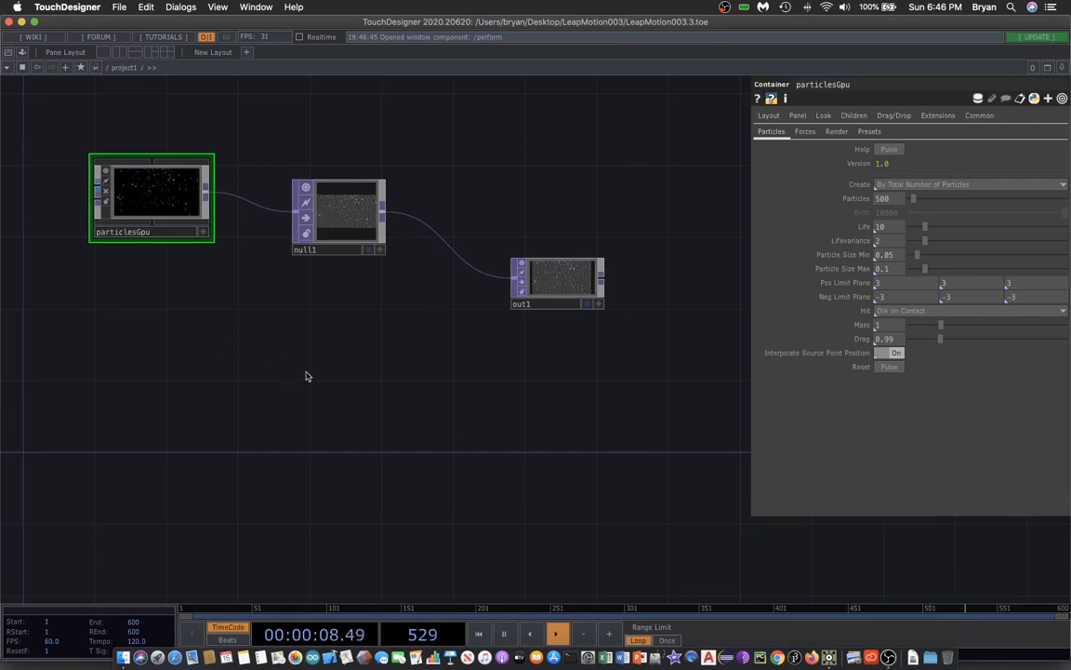
Add a Leap Motion CHOP below particlesGpu.
drag(299, 370, 390, 377)
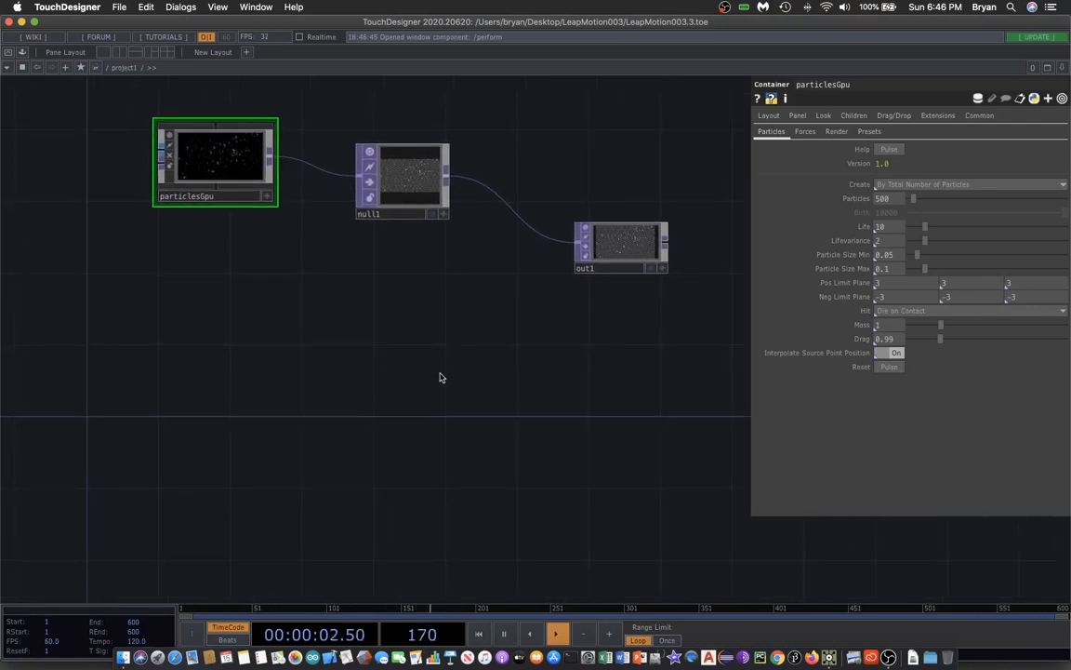
key(Tab)
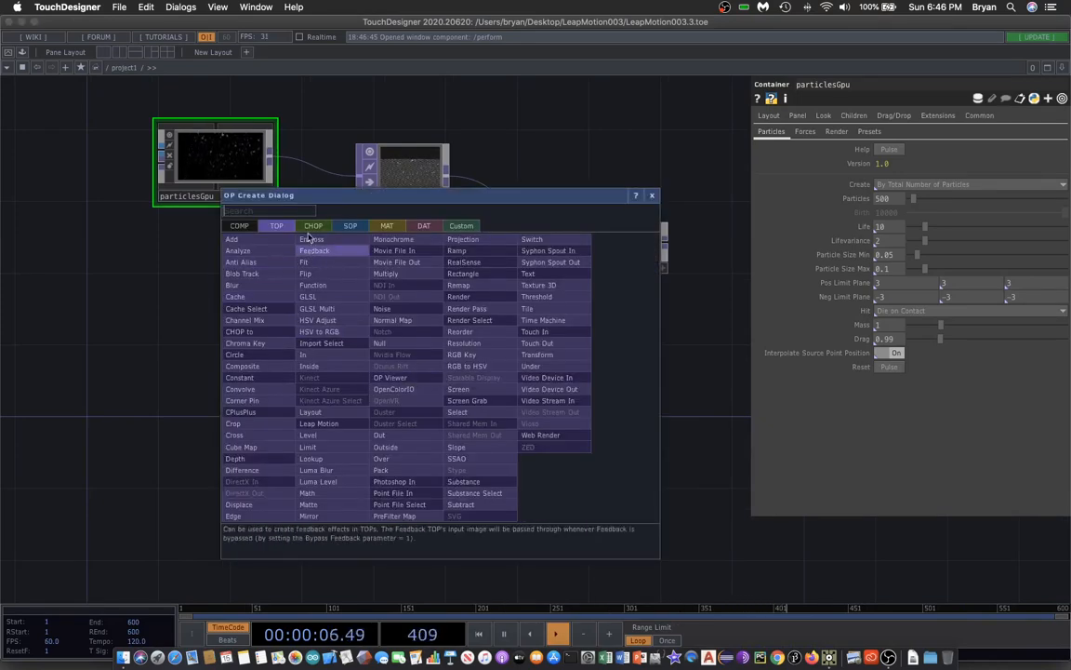
click(310, 229)
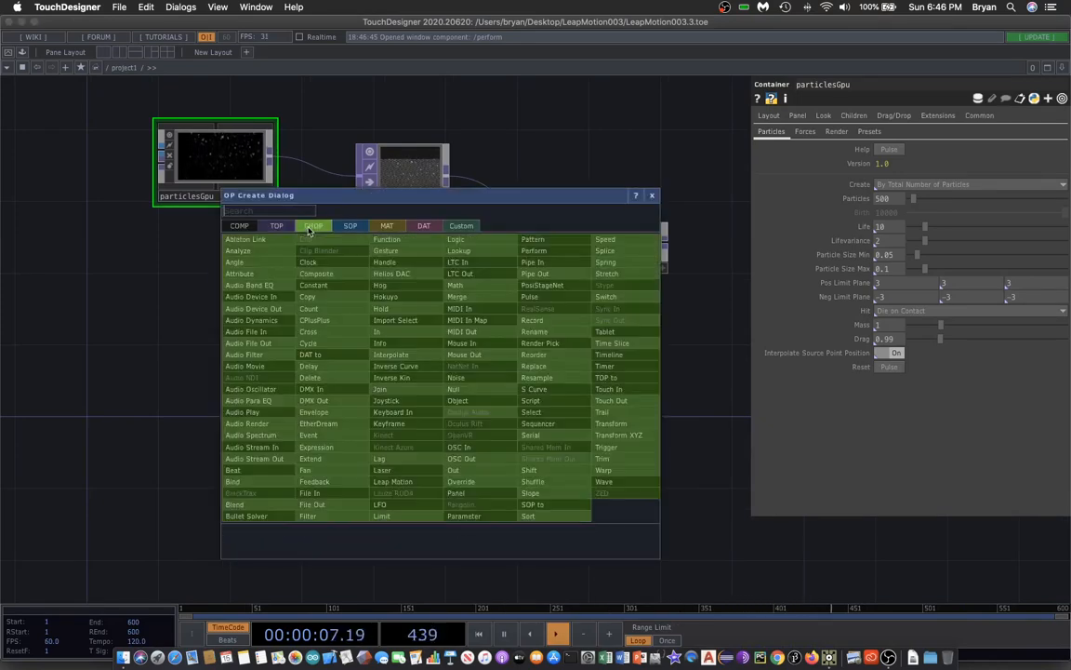
click(391, 481)
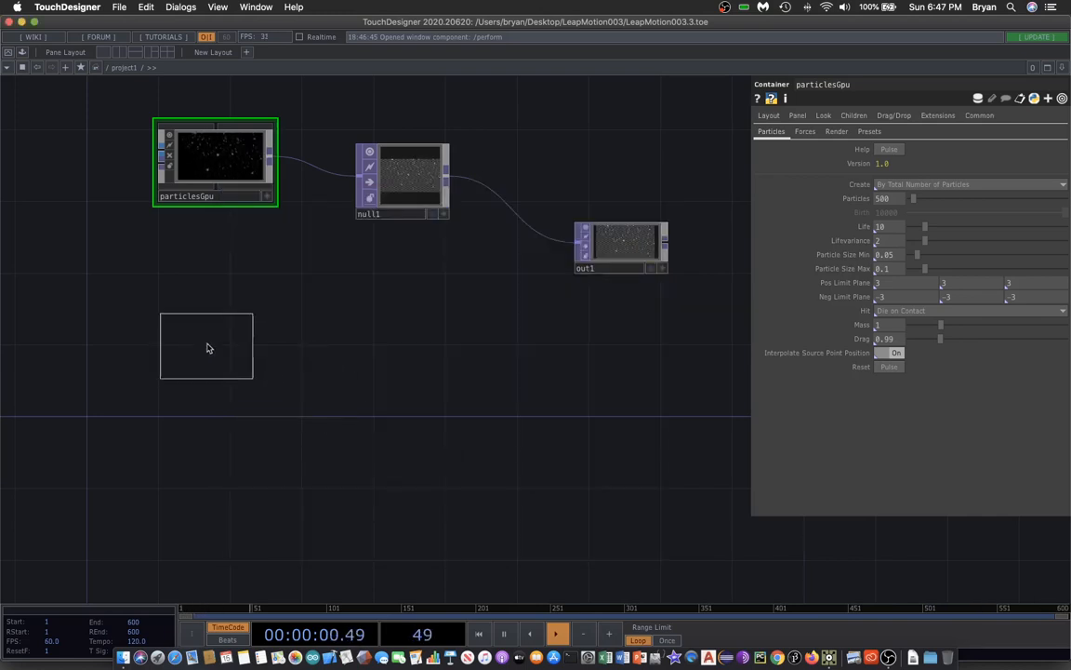
click(208, 349)
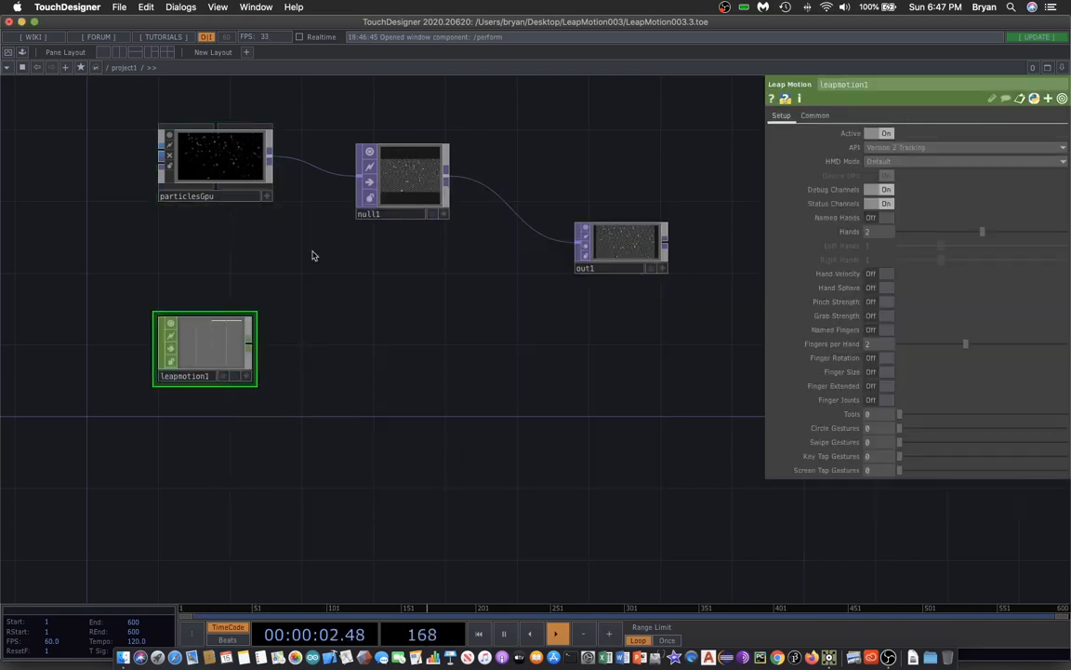
Save the project.
click(120, 8)
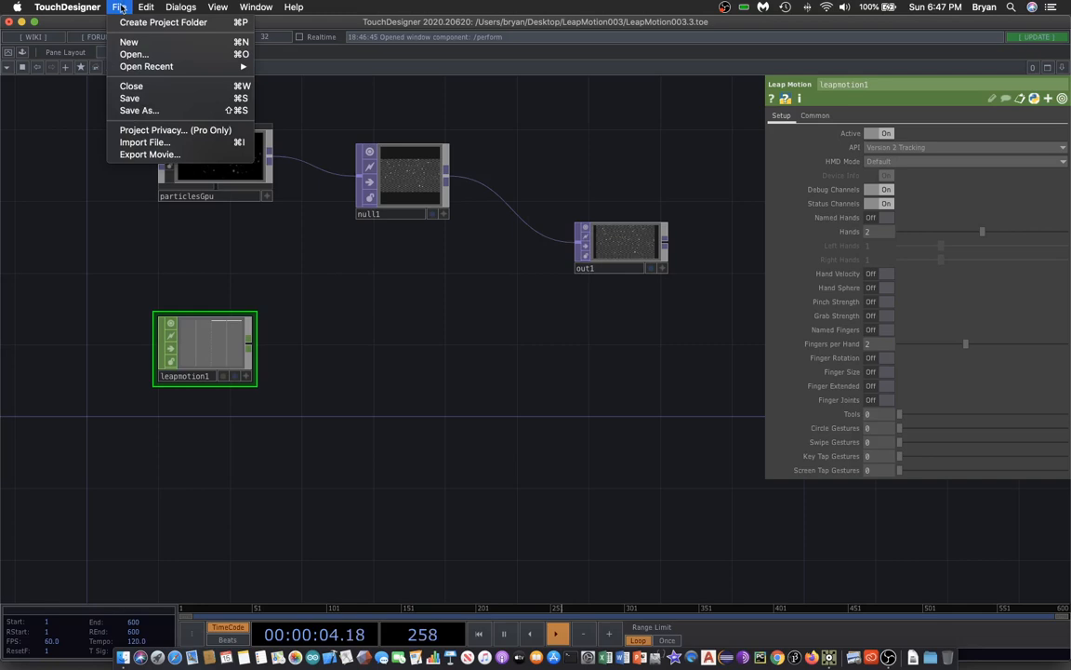
click(130, 97)
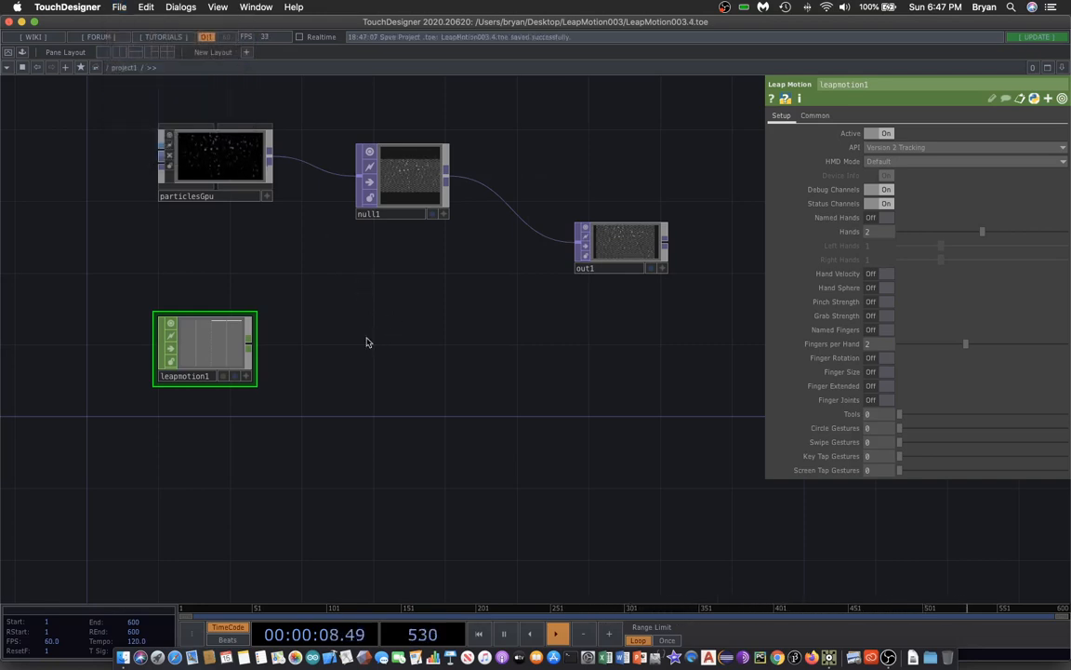
Add a Select CHOP to the right of leapmotion1.
drag(395, 398, 412, 358)
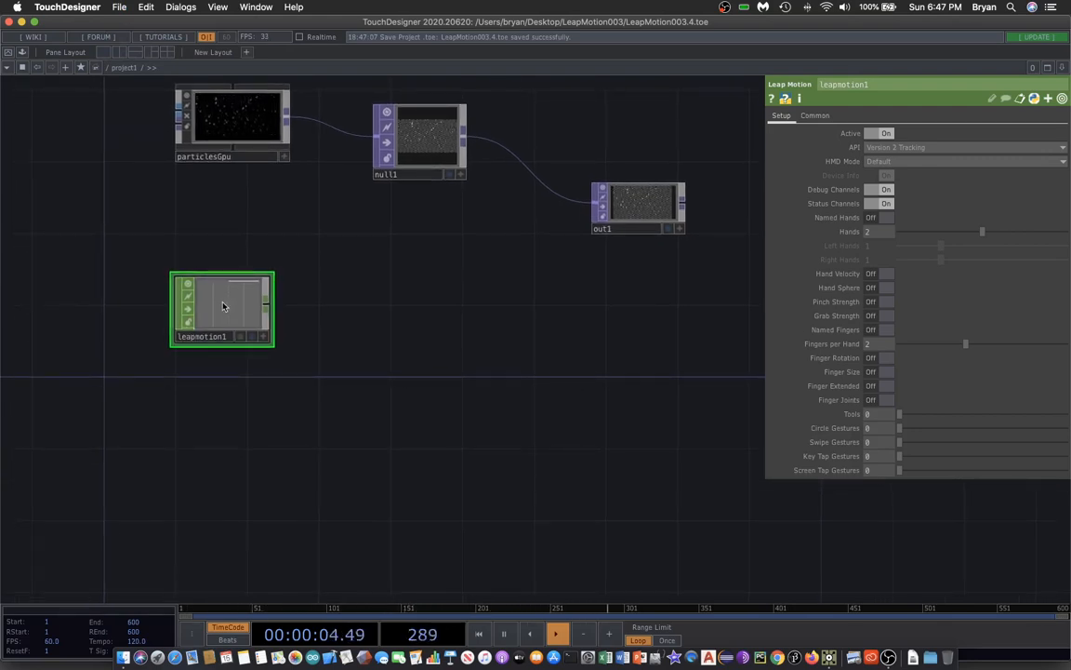
key(Tab)
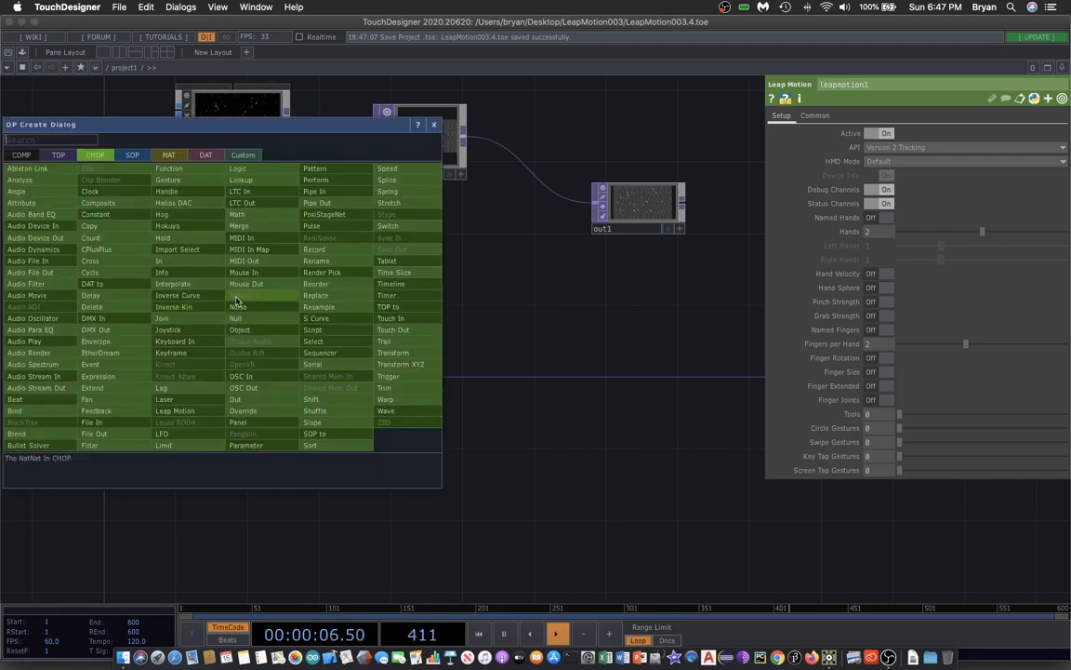
click(336, 344)
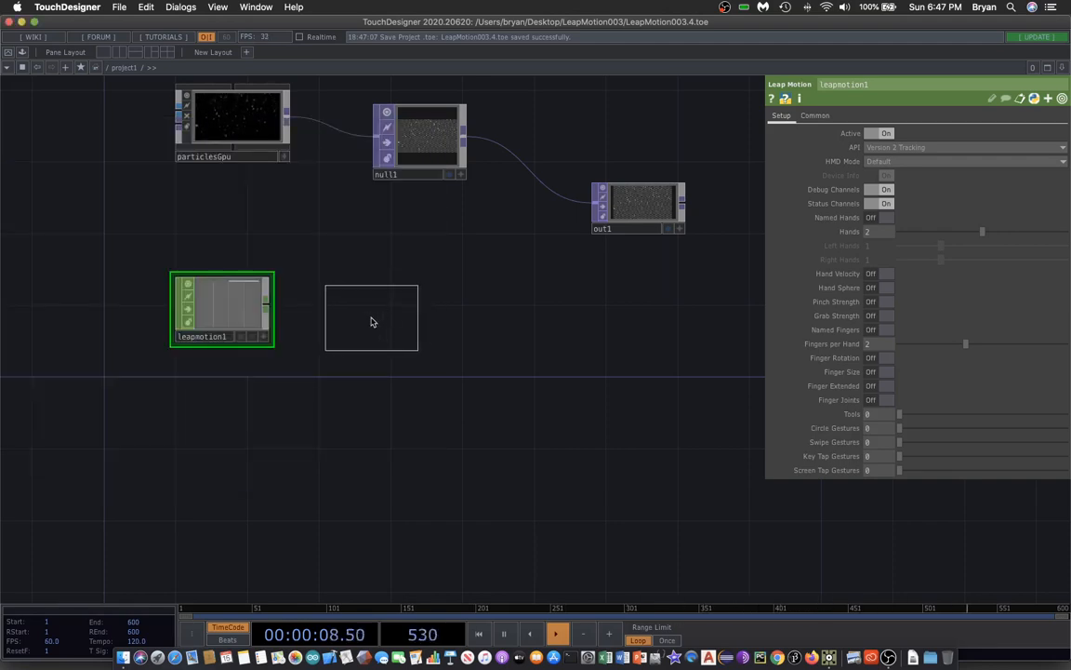
click(332, 286)
Set leapmotion1's Hands to 1 and Fingers per Hand to 0.
click(238, 307)
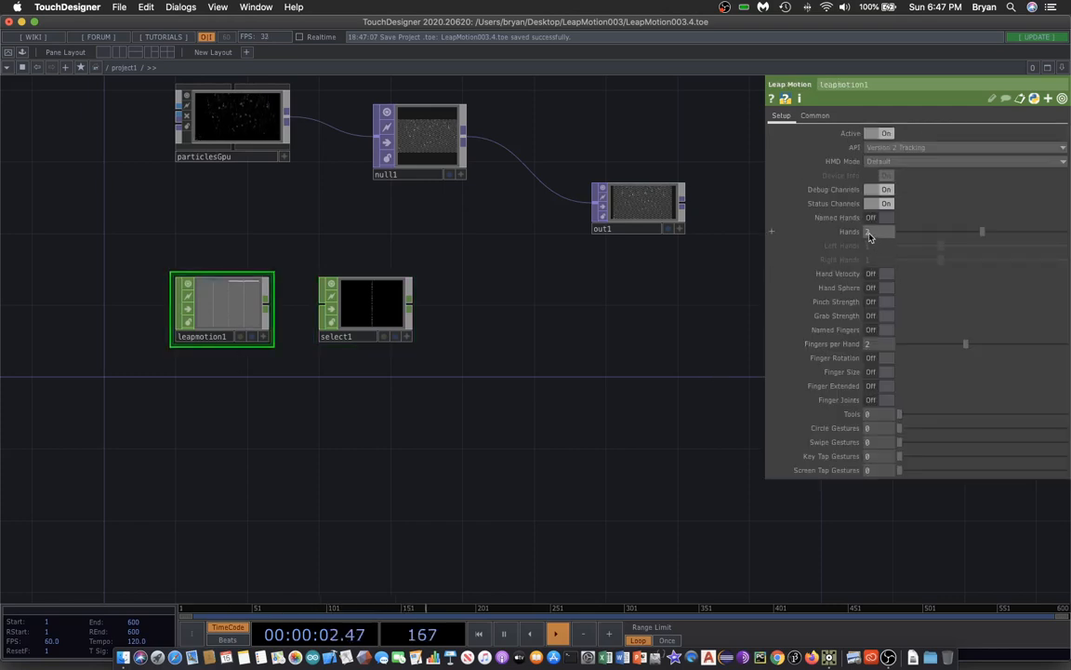
click(871, 235)
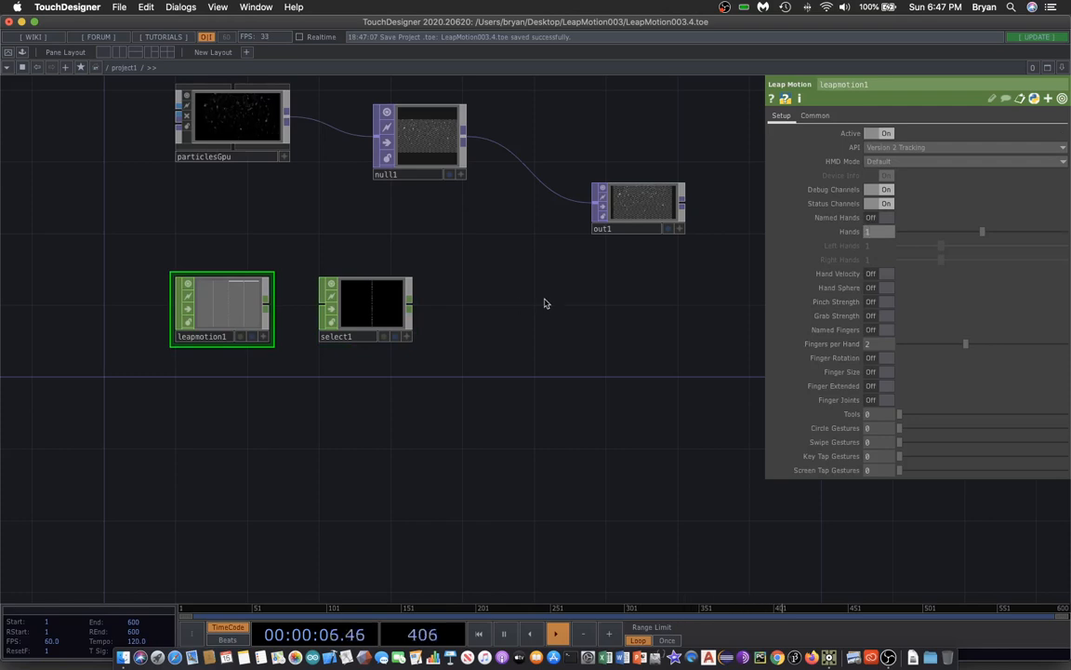
click(875, 348)
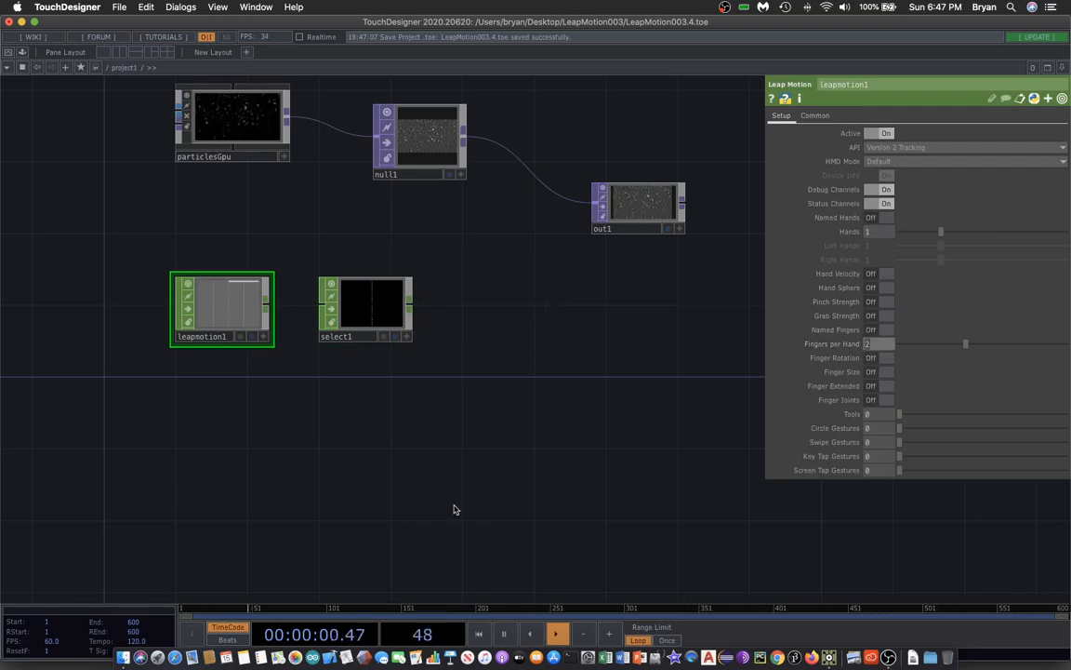
key(Return)
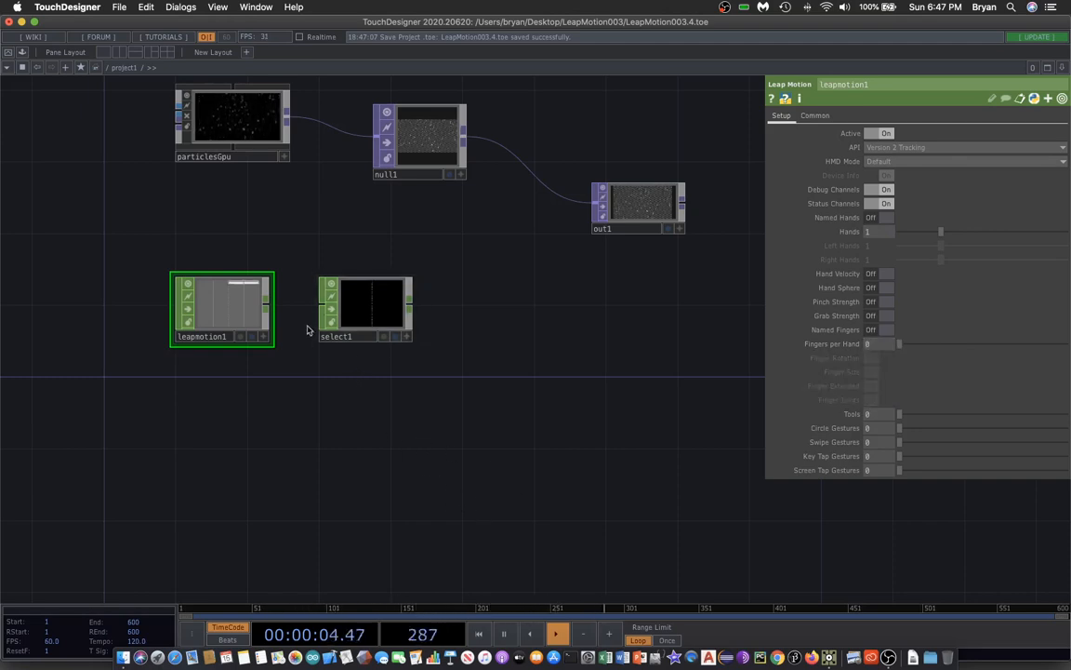
Connect leapmotion1 into select1 and set select1's Channel Names to hand0/palm:t*.
drag(268, 303, 323, 304)
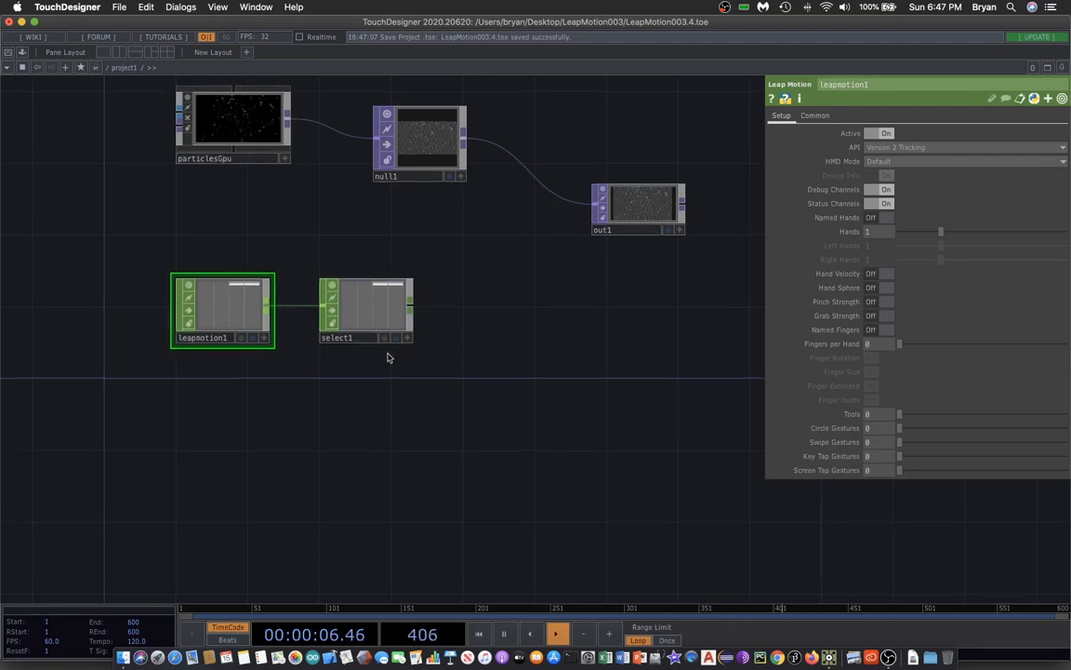
click(362, 291)
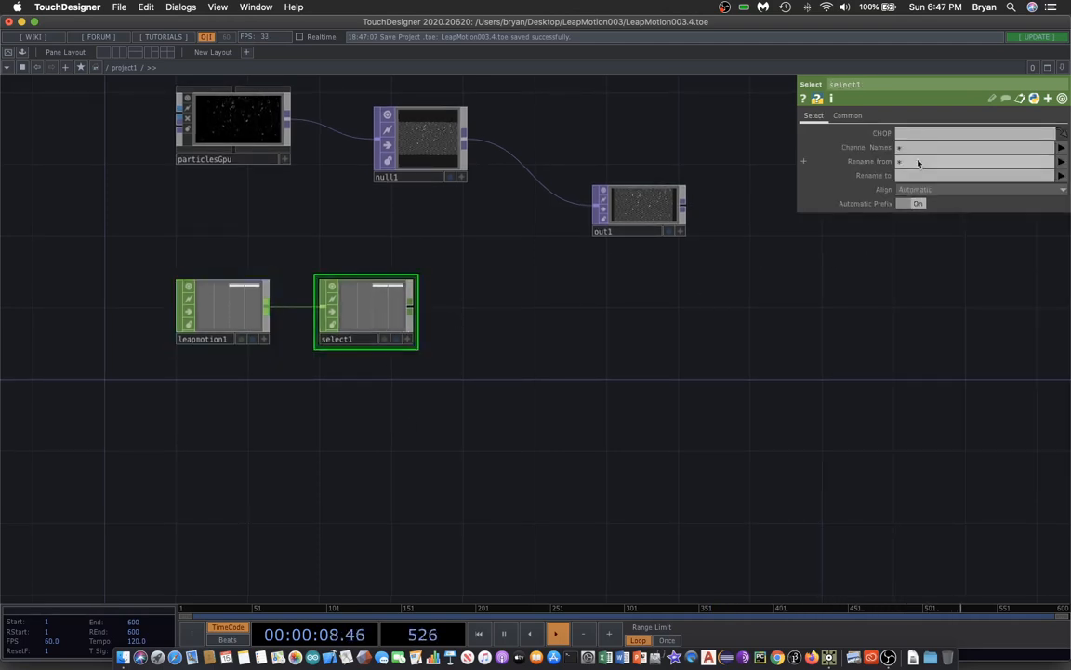
drag(912, 147, 861, 177)
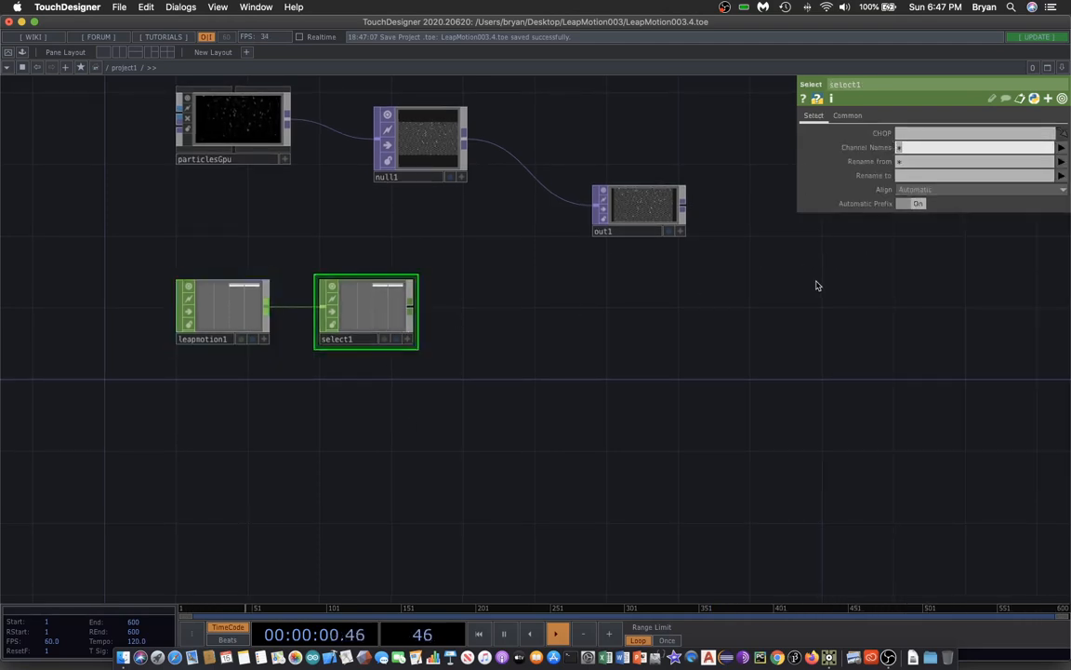
text(hand0/palm:t)
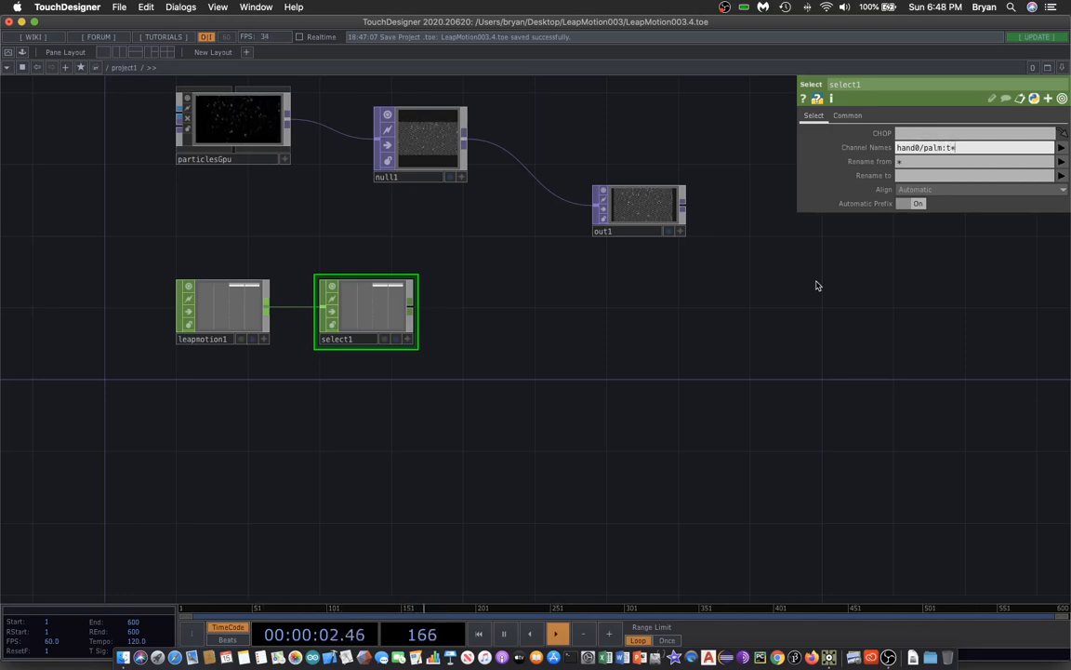
Set select1's Rename to field to tx ty tz.
click(912, 175)
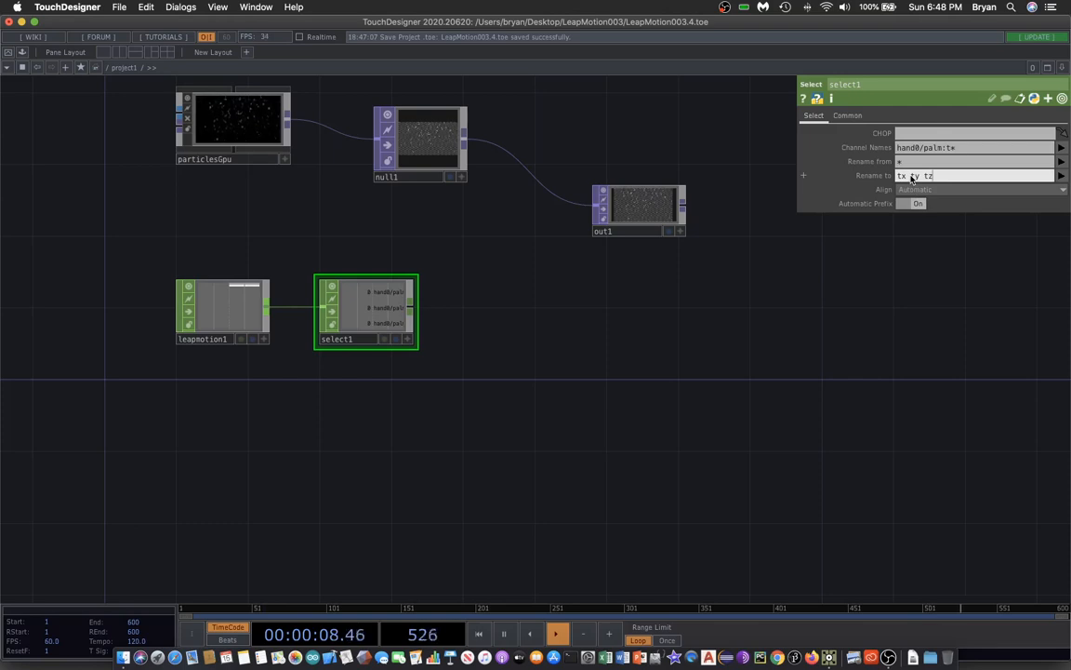
key(Return)
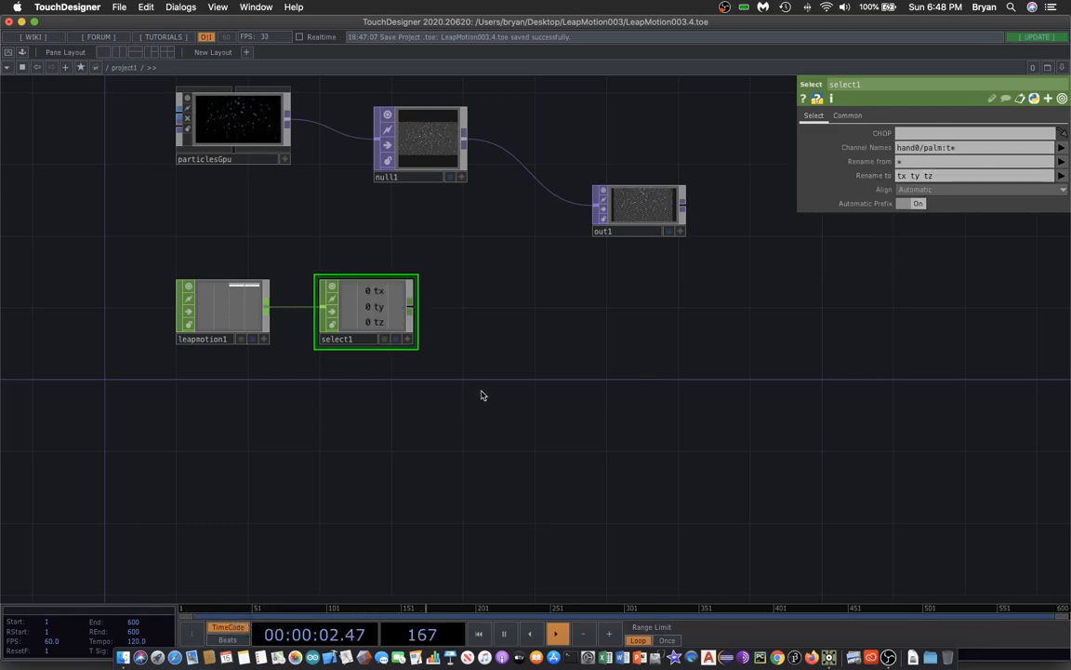
Save the project.
scroll(485, 397, up, 1)
click(119, 7)
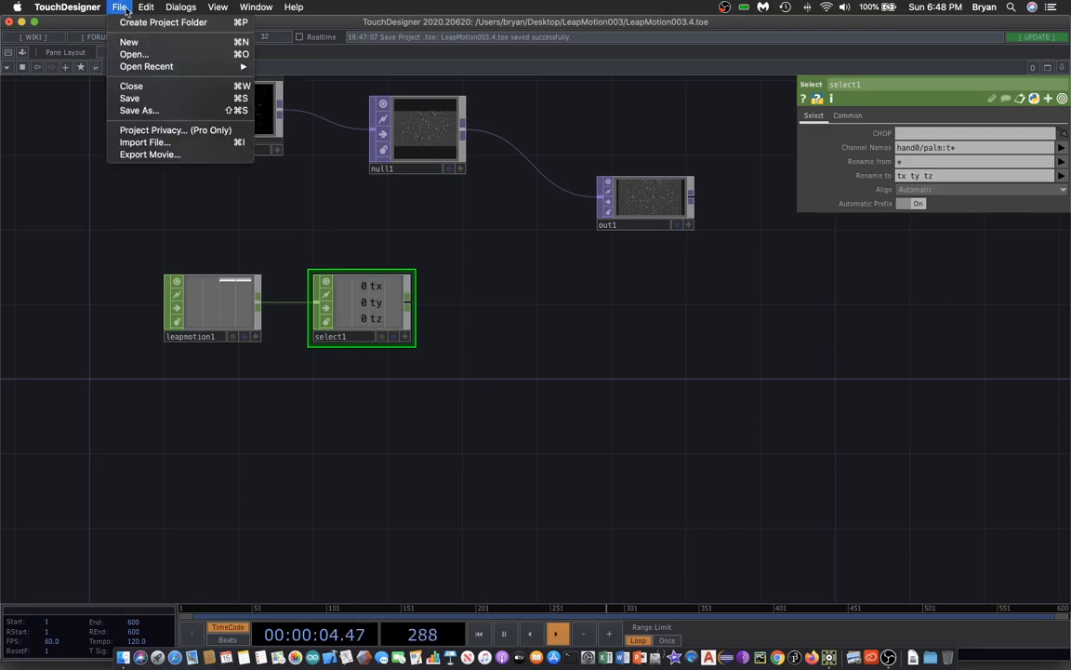
click(135, 97)
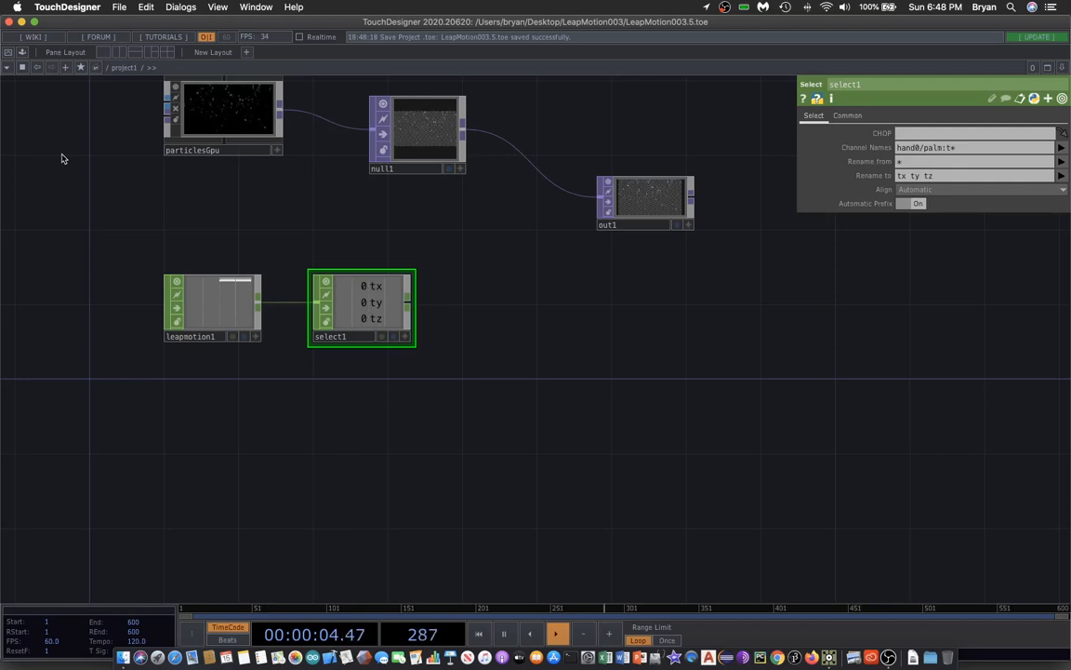
Add a second Select CHOP beside select1 and wire select1 into it.
drag(527, 292, 533, 329)
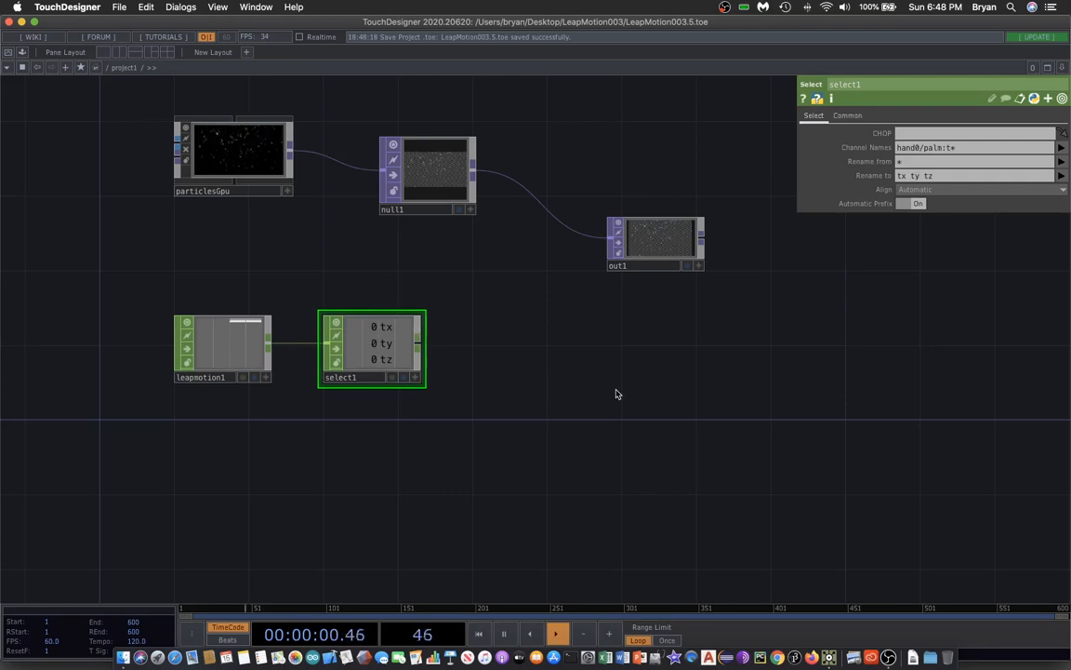
key(Tab)
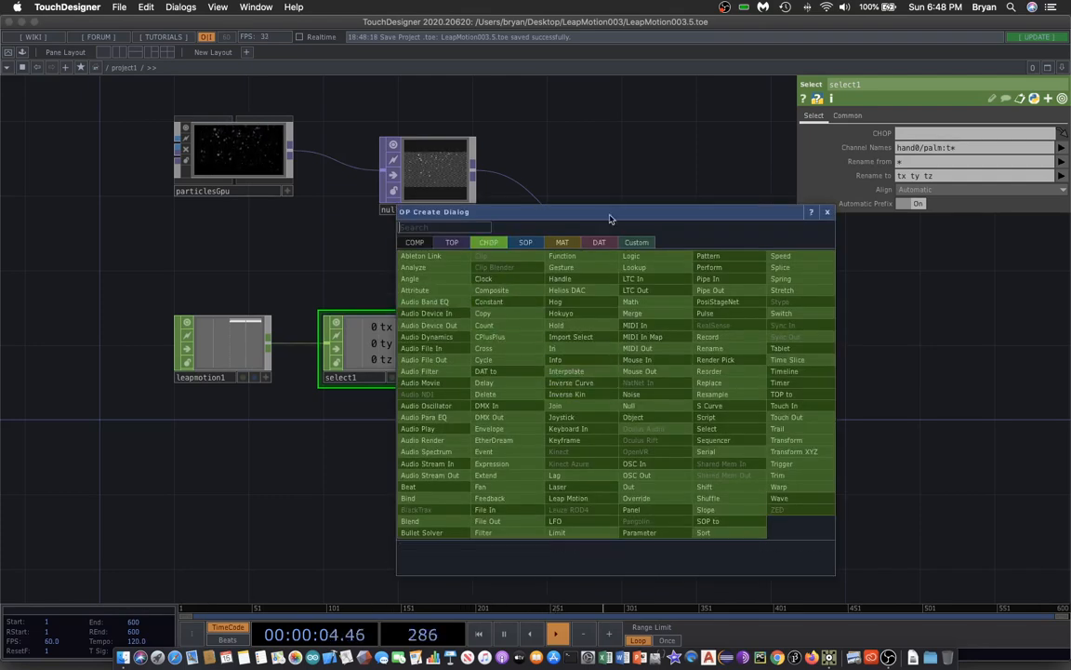
drag(612, 213, 736, 168)
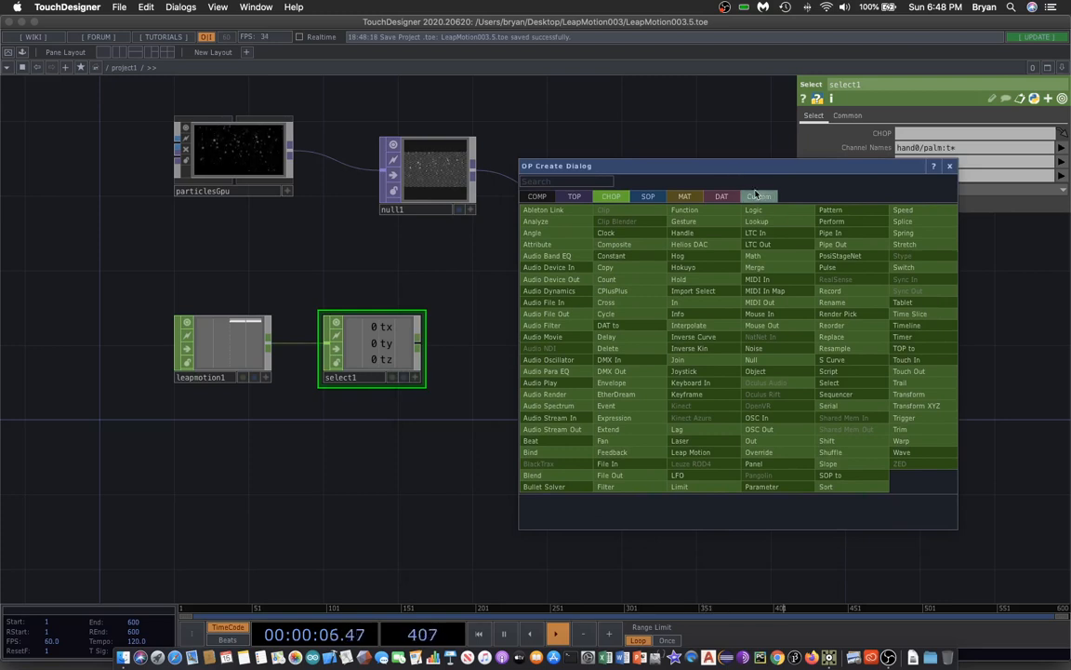
click(852, 383)
click(524, 353)
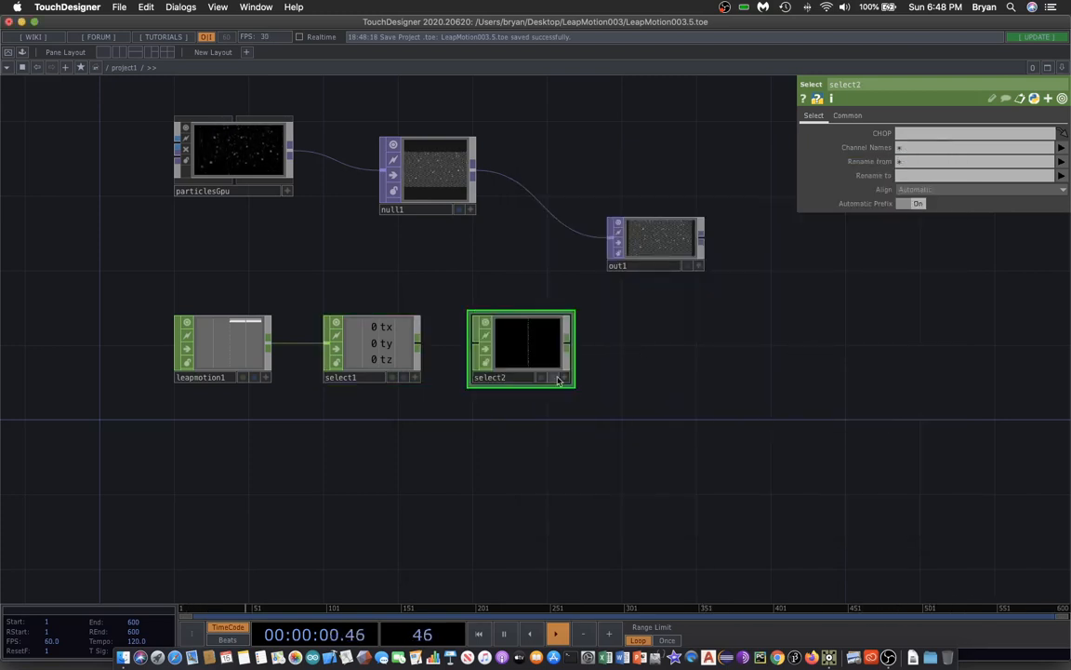
drag(603, 430, 559, 475)
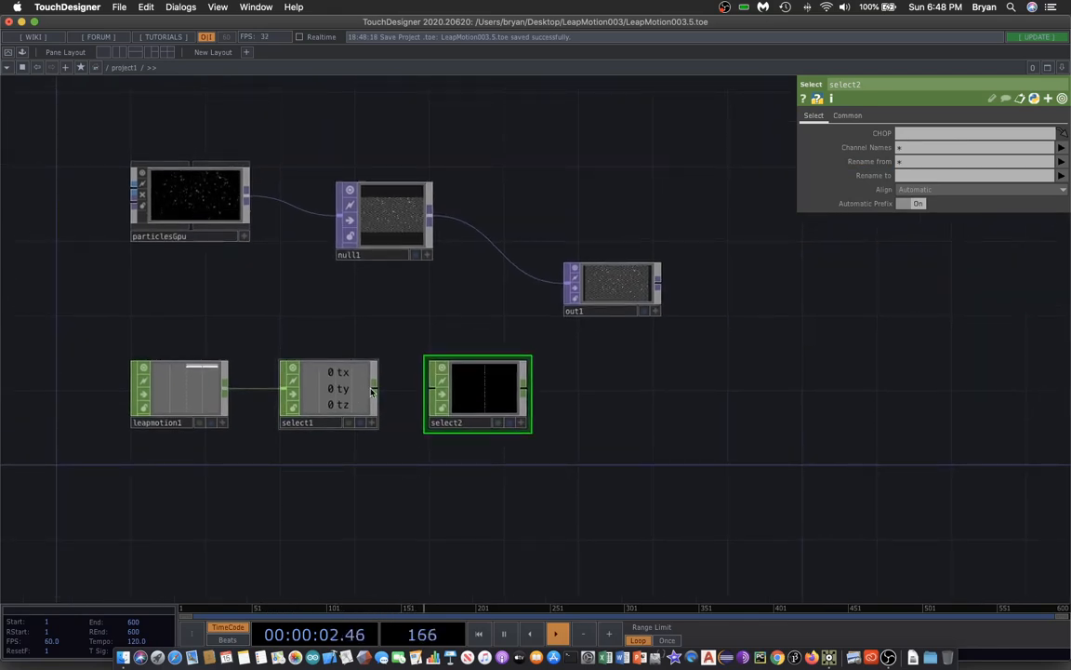
drag(373, 394, 499, 400)
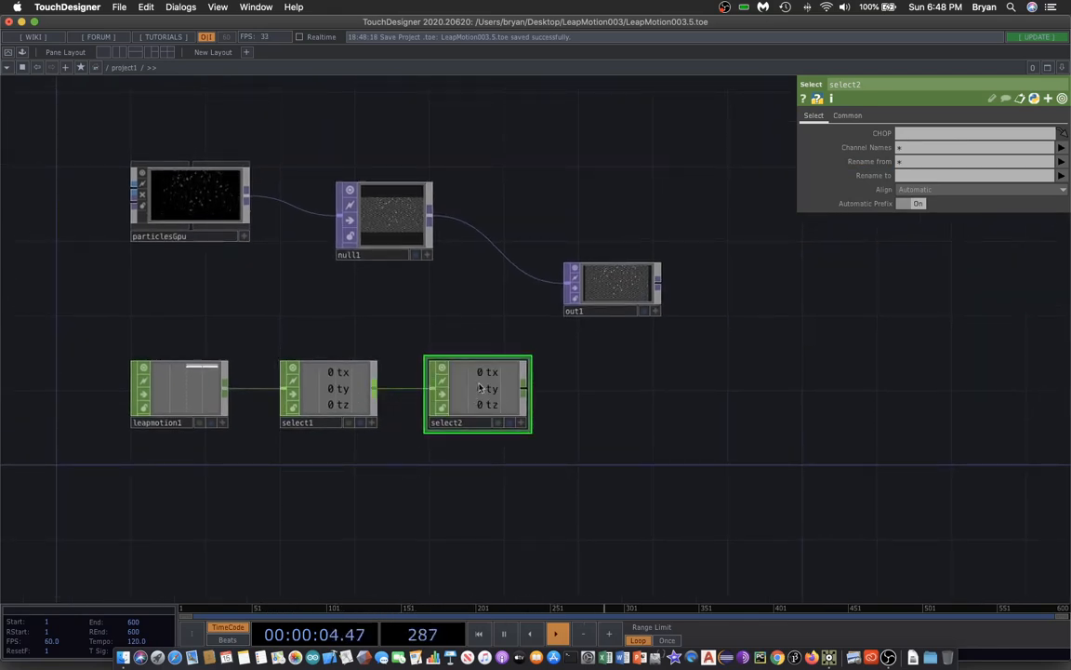
Set select2's Channel Names to tx.
click(926, 148)
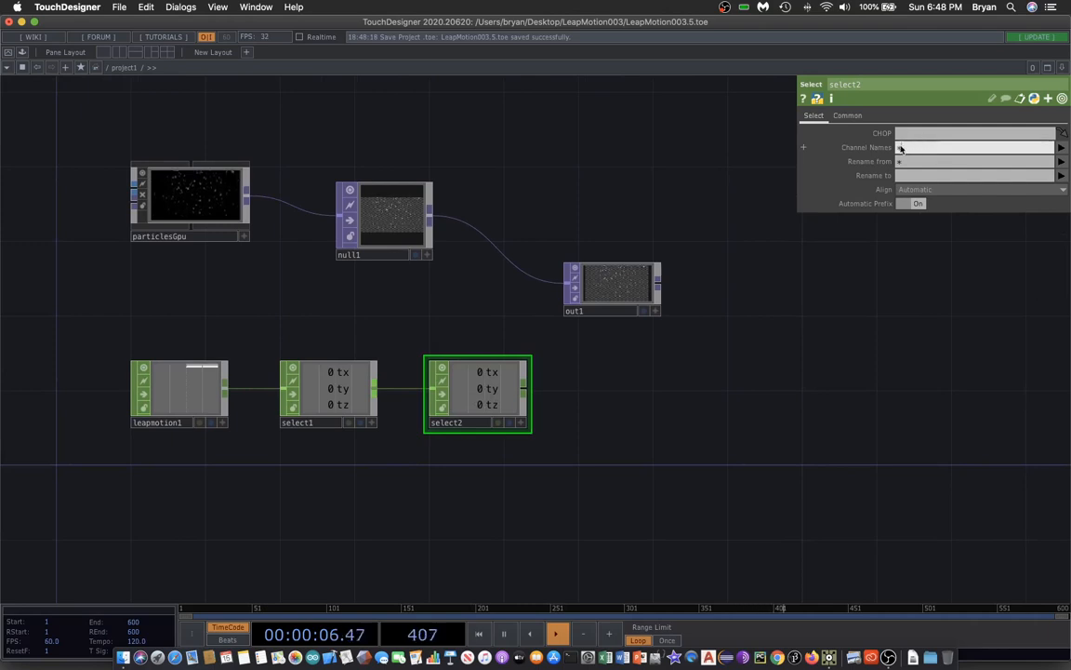
text(tx)
key(Return)
Add a third Select CHOP below, fed from select1, with Channel Names set to ty.
scroll(674, 411, down, 5)
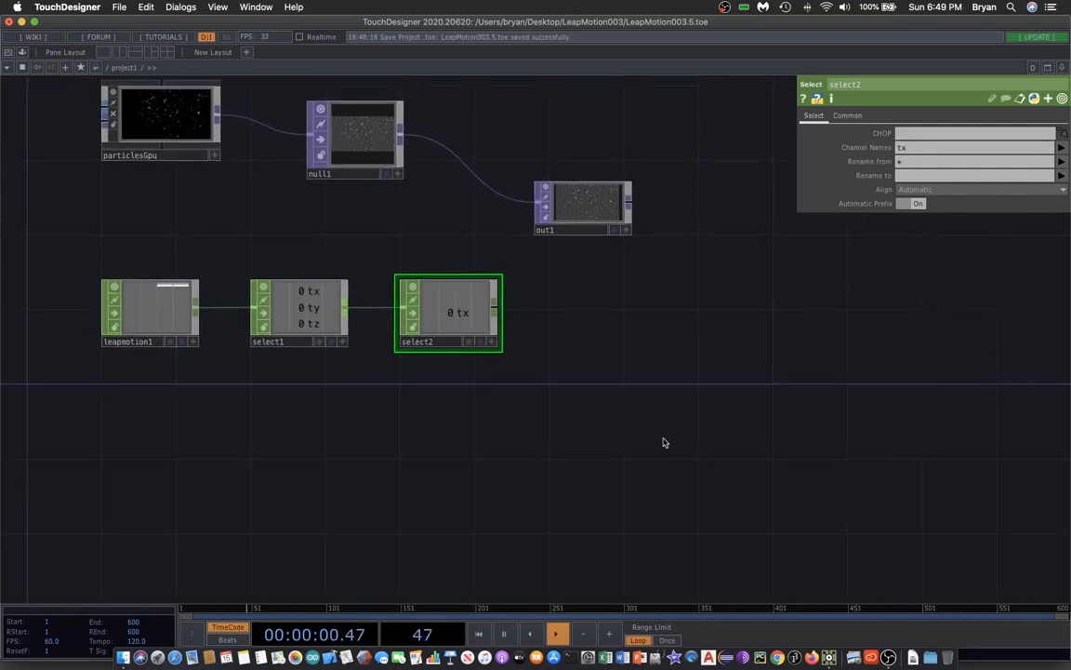
key(Tab)
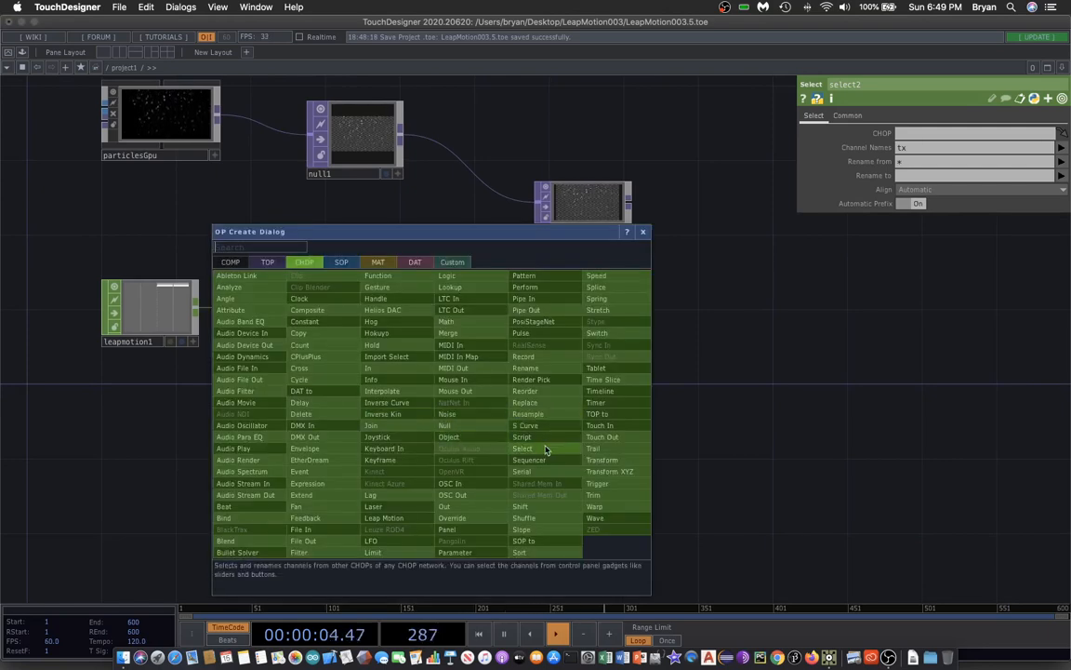
click(546, 417)
click(445, 411)
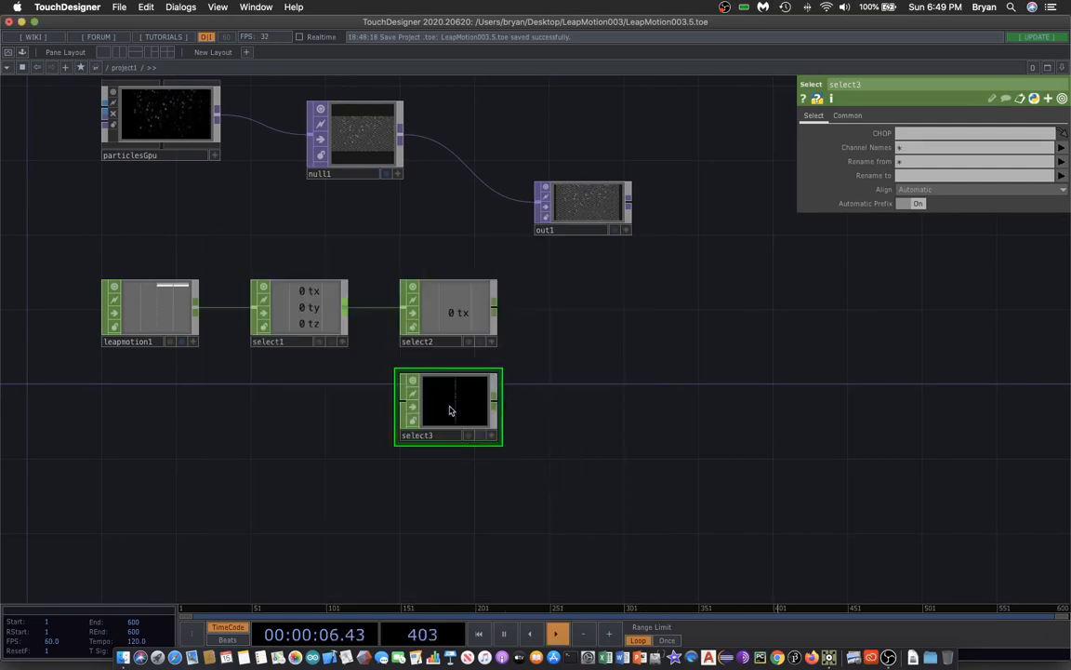
drag(345, 308, 401, 393)
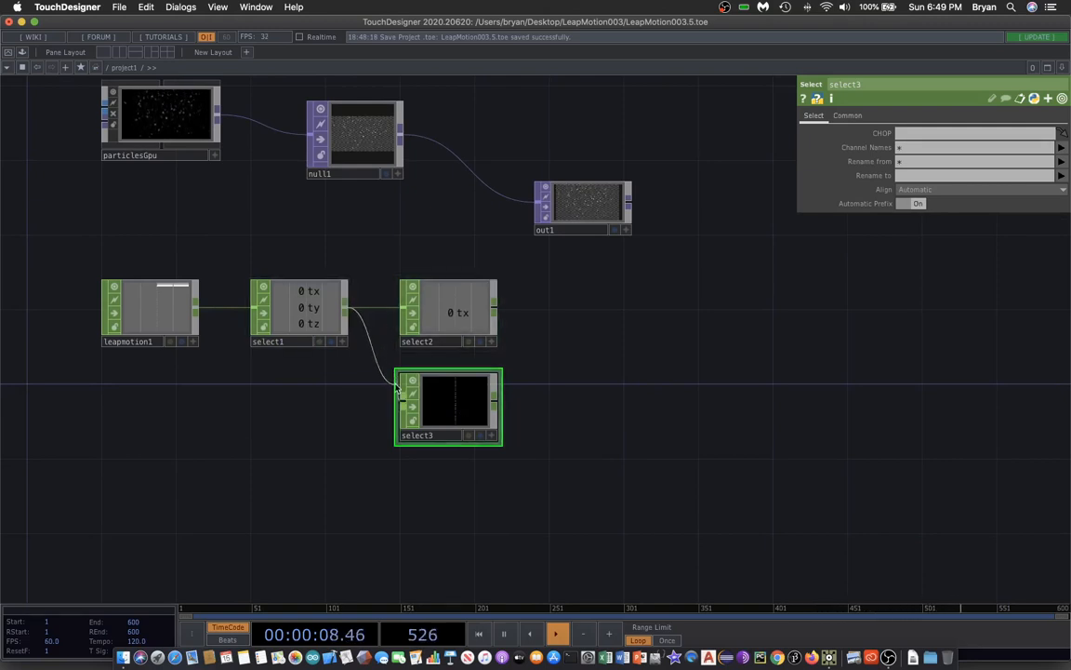
click(912, 147)
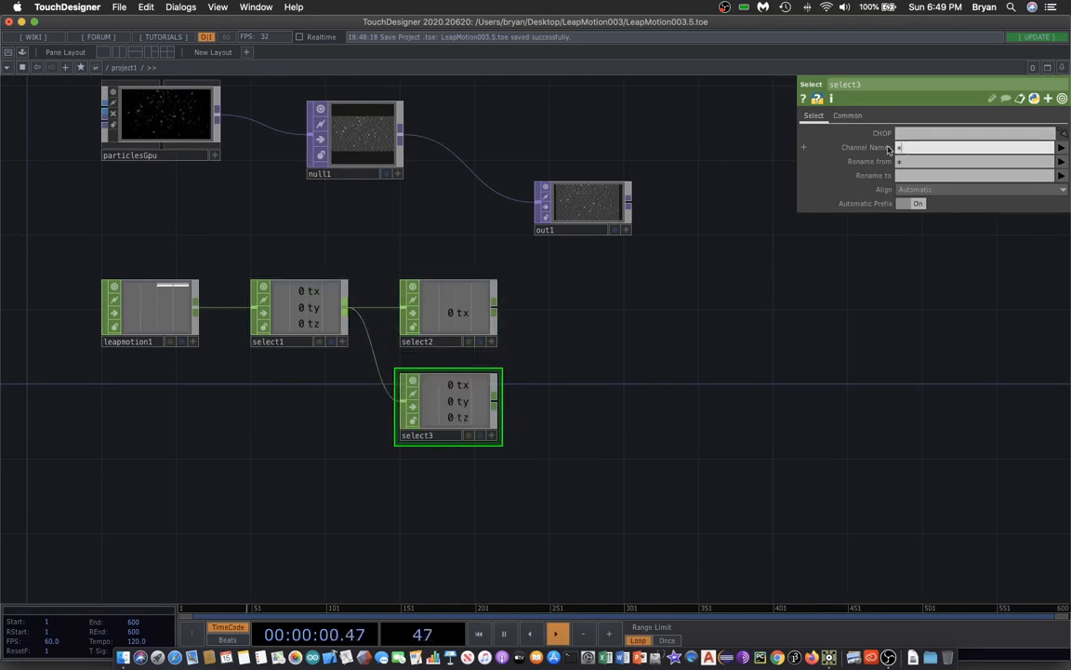
click(663, 259)
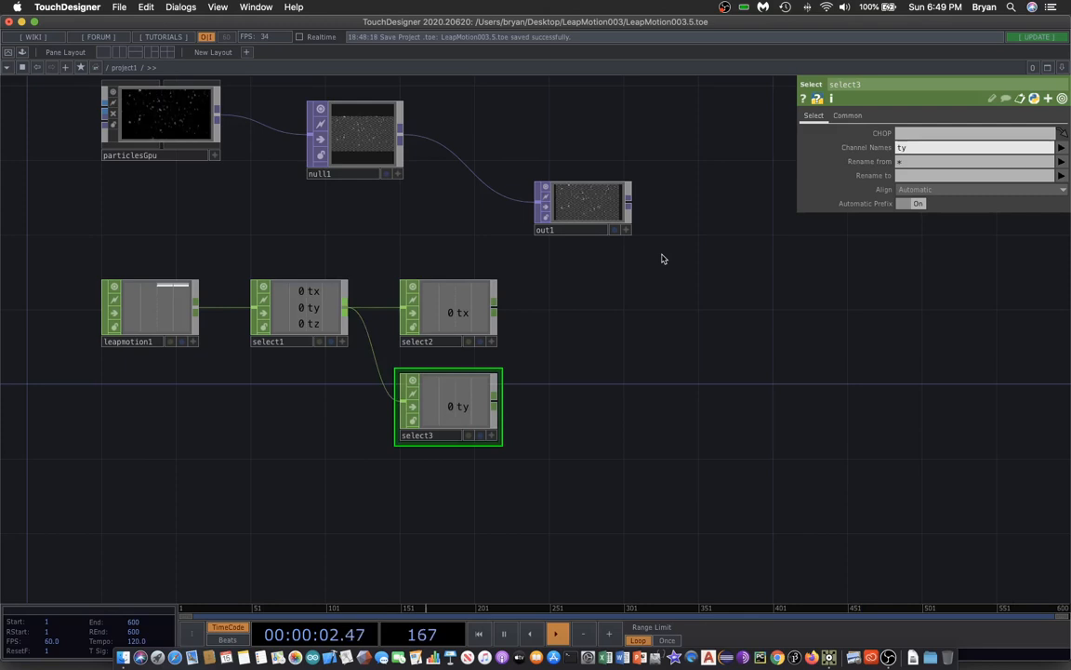
Add a fourth Select CHOP fed from select1 and set its Channel Names to tz.
key(Tab)
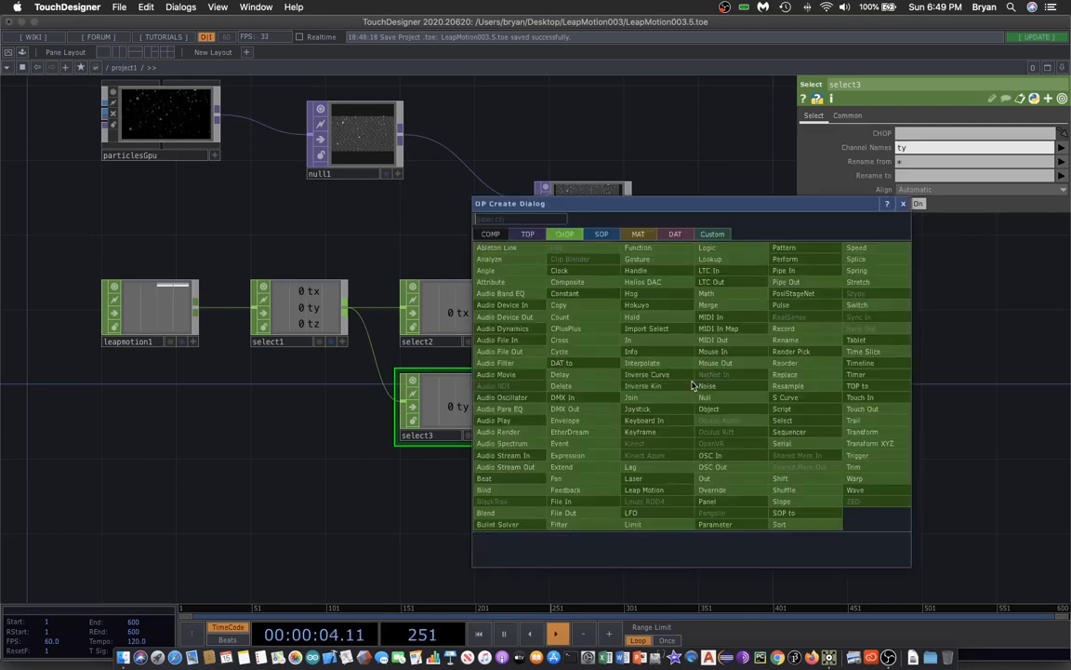
click(827, 420)
click(451, 517)
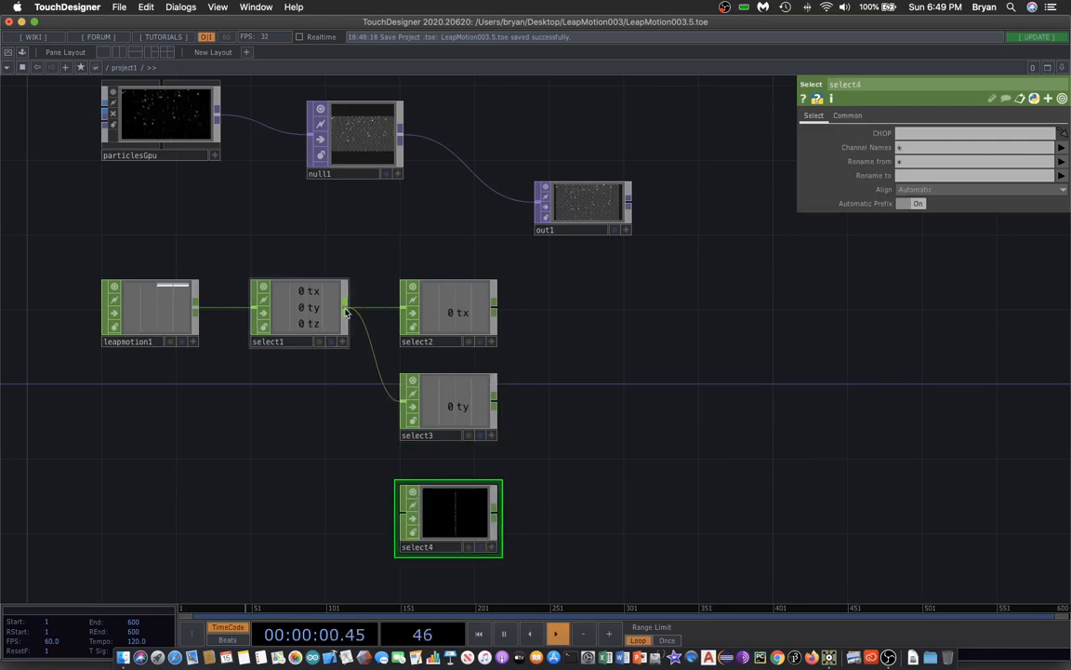
mouse_move(345, 312)
mouse_down()
mouse_move(342, 370)
mouse_move(403, 507)
mouse_up()
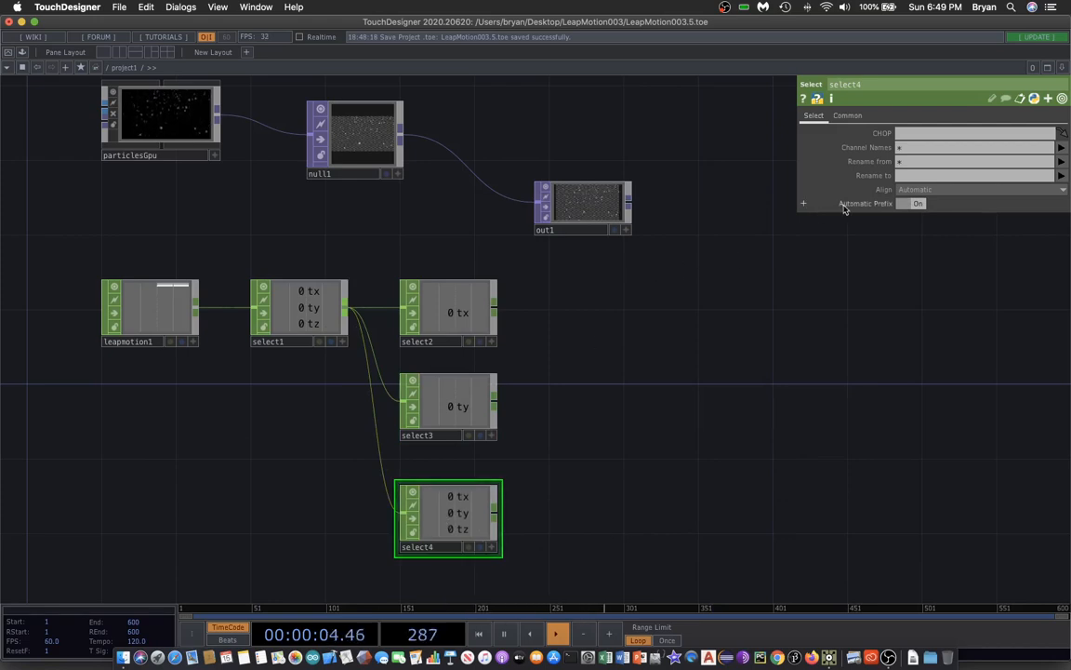
click(901, 147)
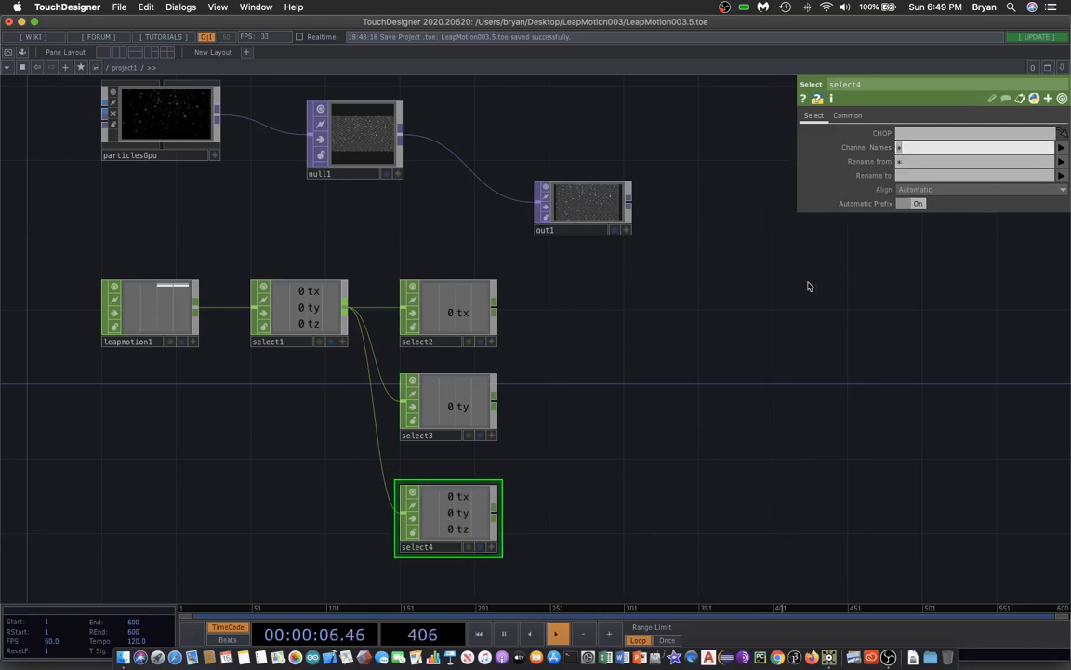
key(Return)
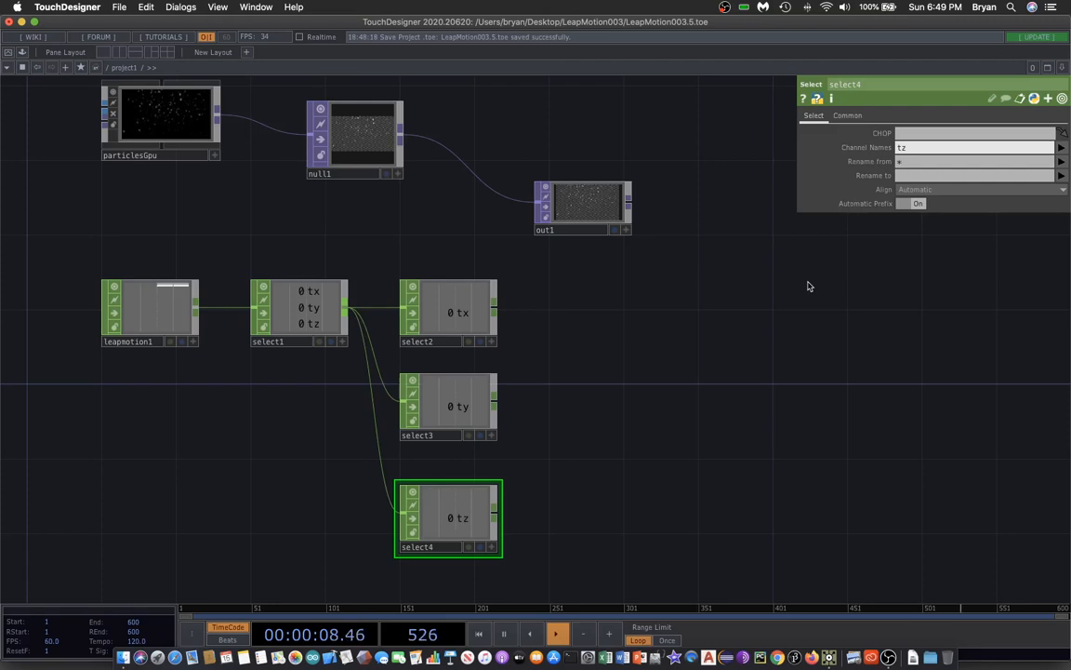
click(789, 301)
drag(253, 236, 342, 231)
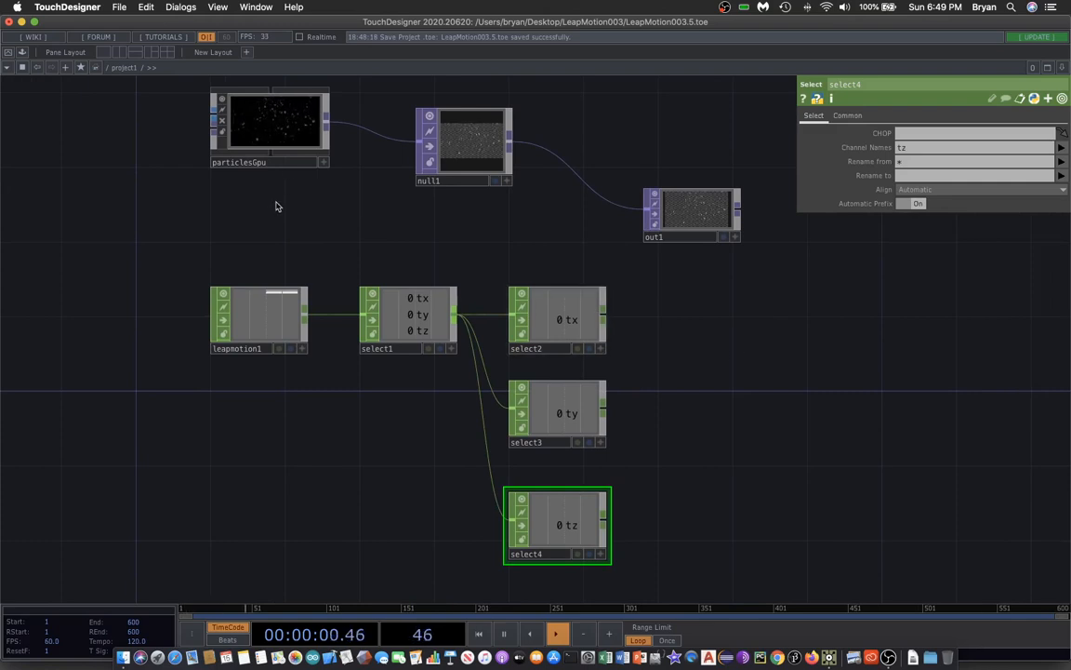
drag(277, 207, 281, 225)
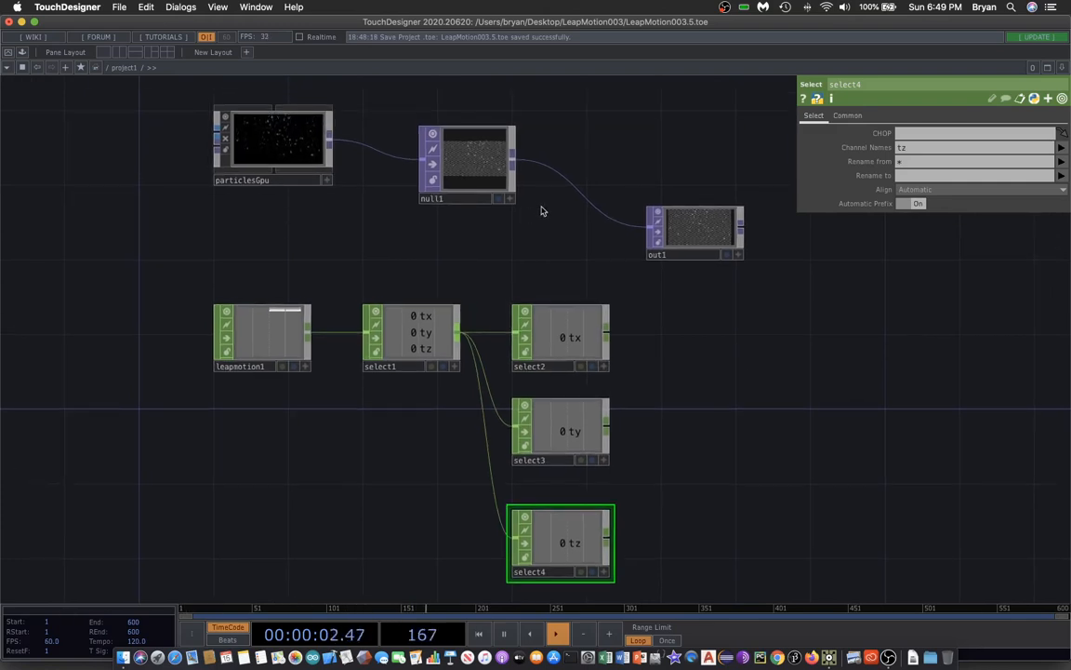
click(498, 199)
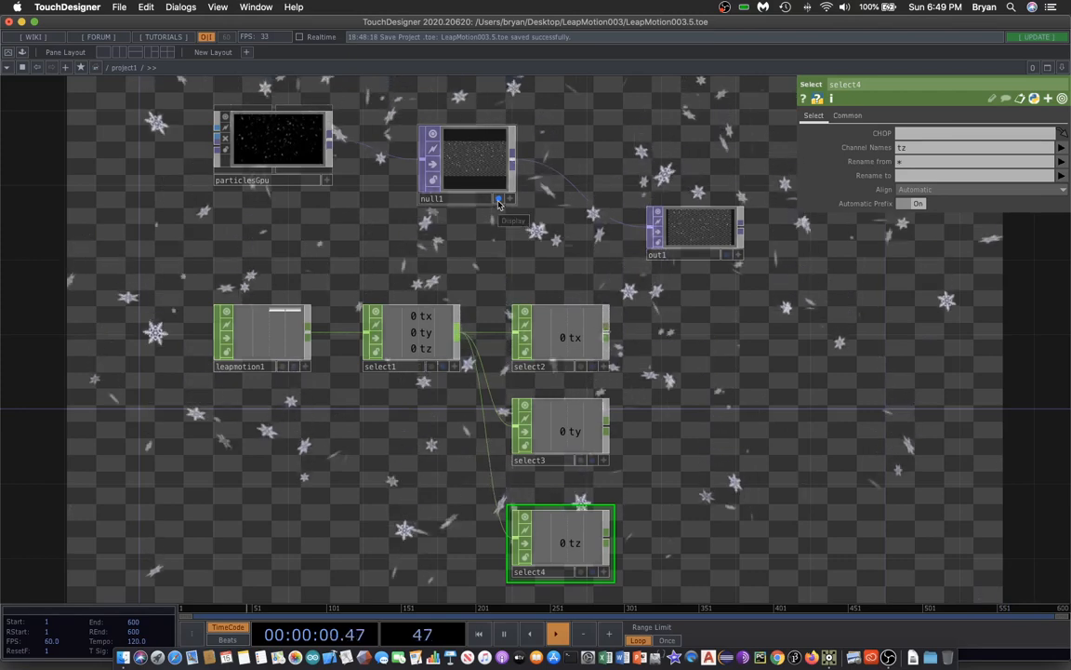
click(499, 199)
Create a Sphere SOP in the empty area left of particlesGpu.
drag(232, 237, 583, 340)
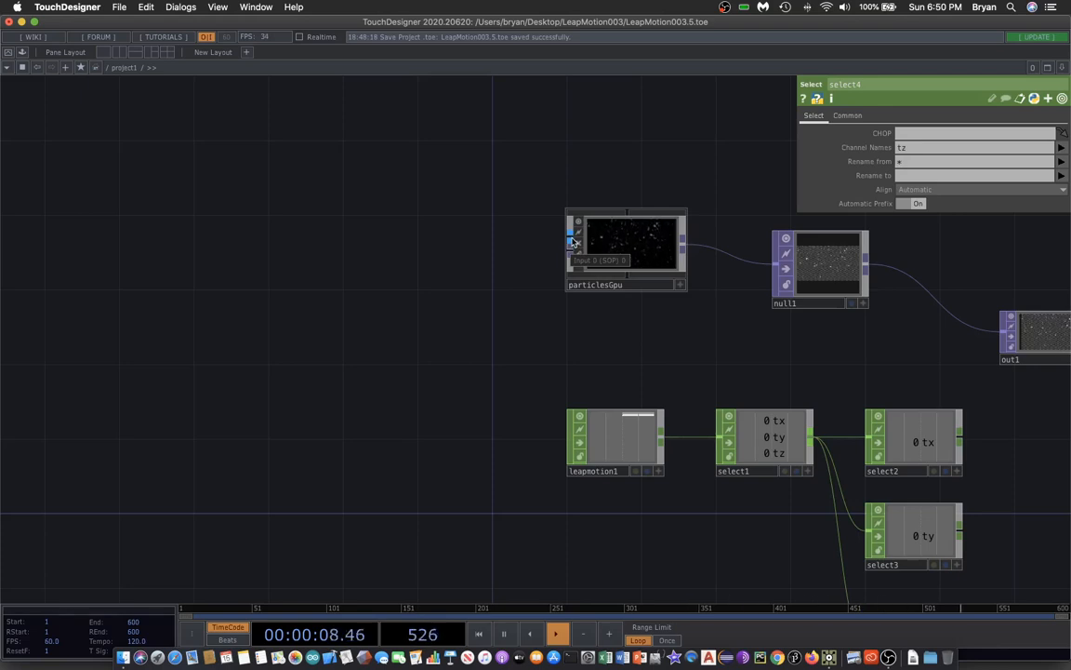
drag(468, 333, 468, 338)
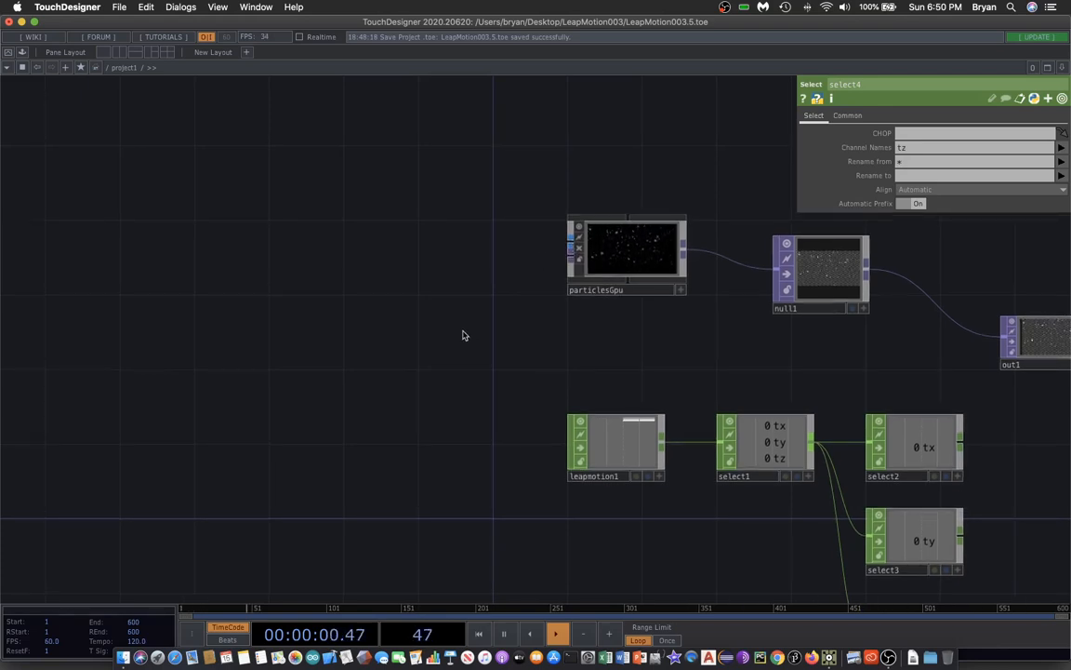
key(Tab)
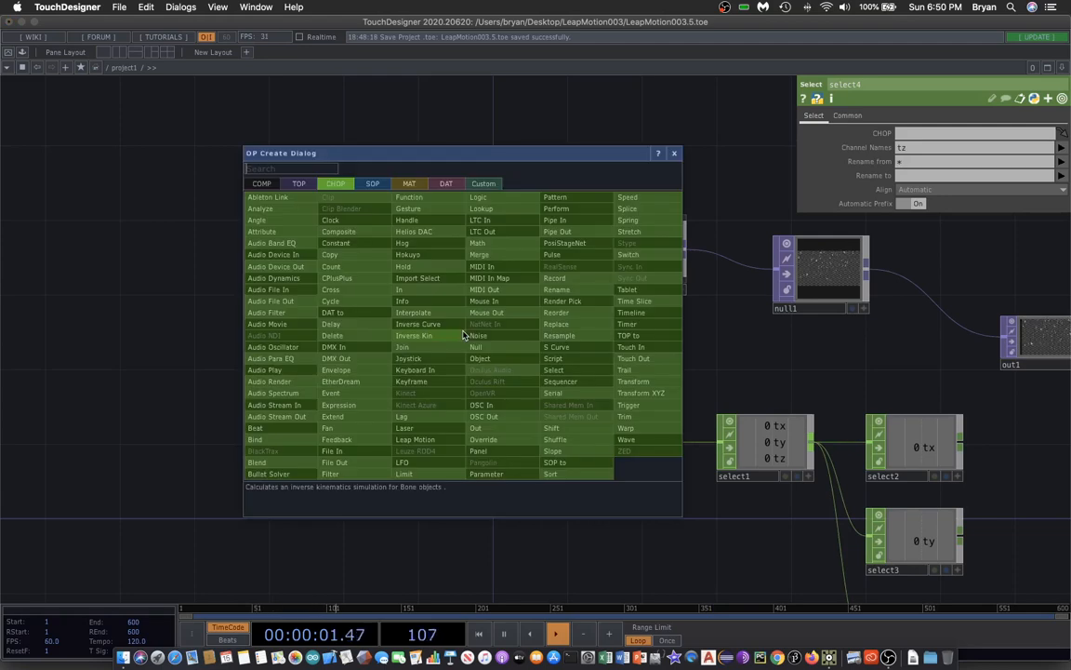
click(372, 184)
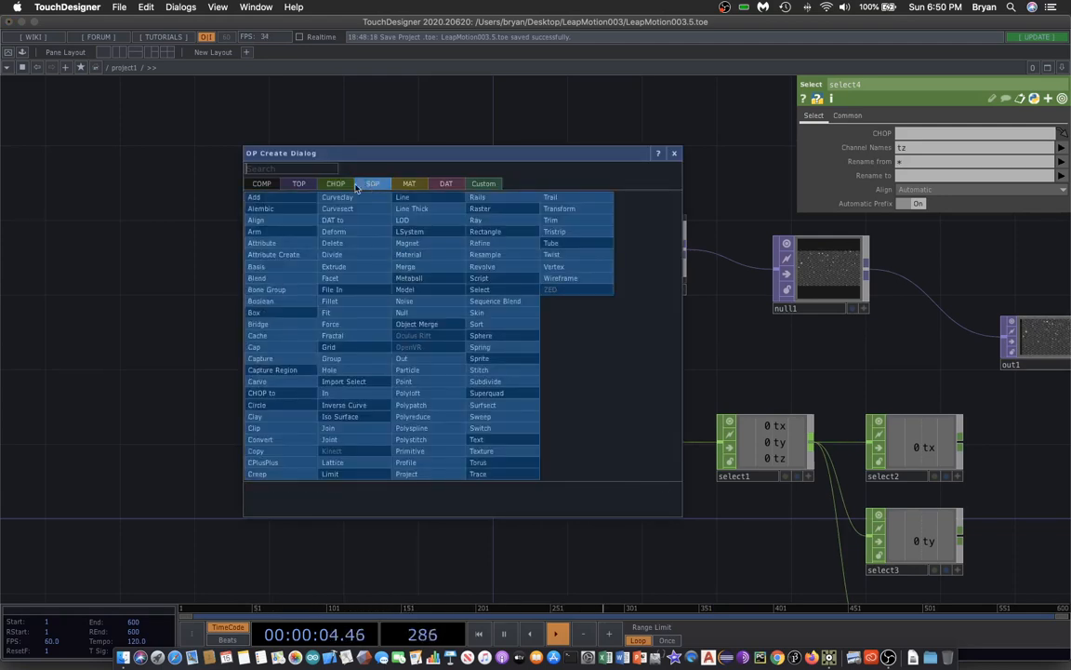
click(502, 347)
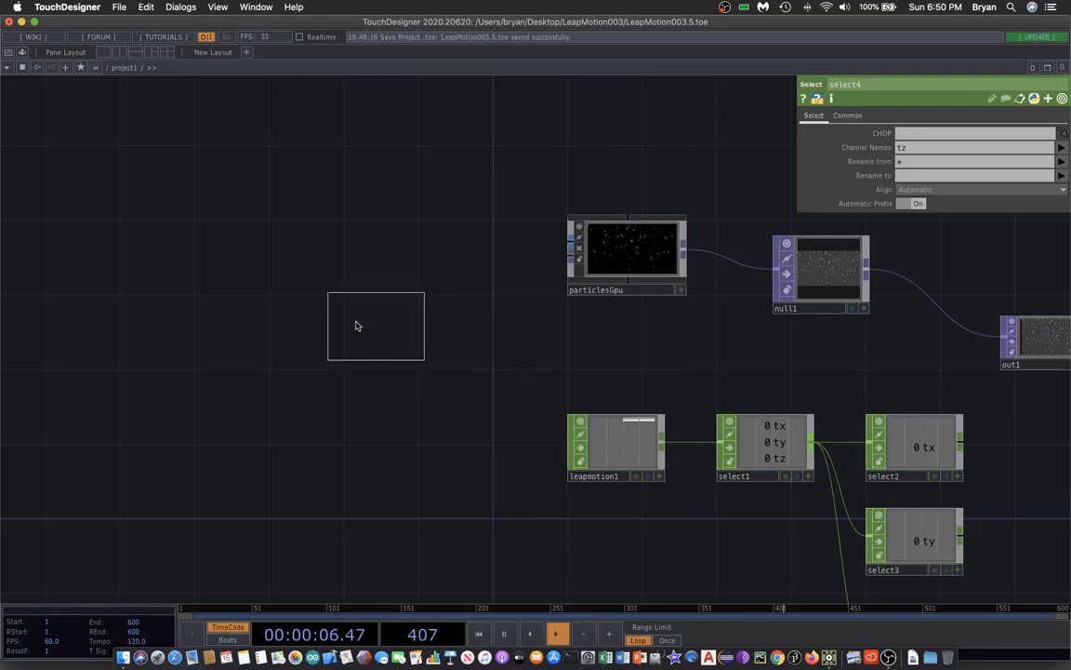
click(189, 281)
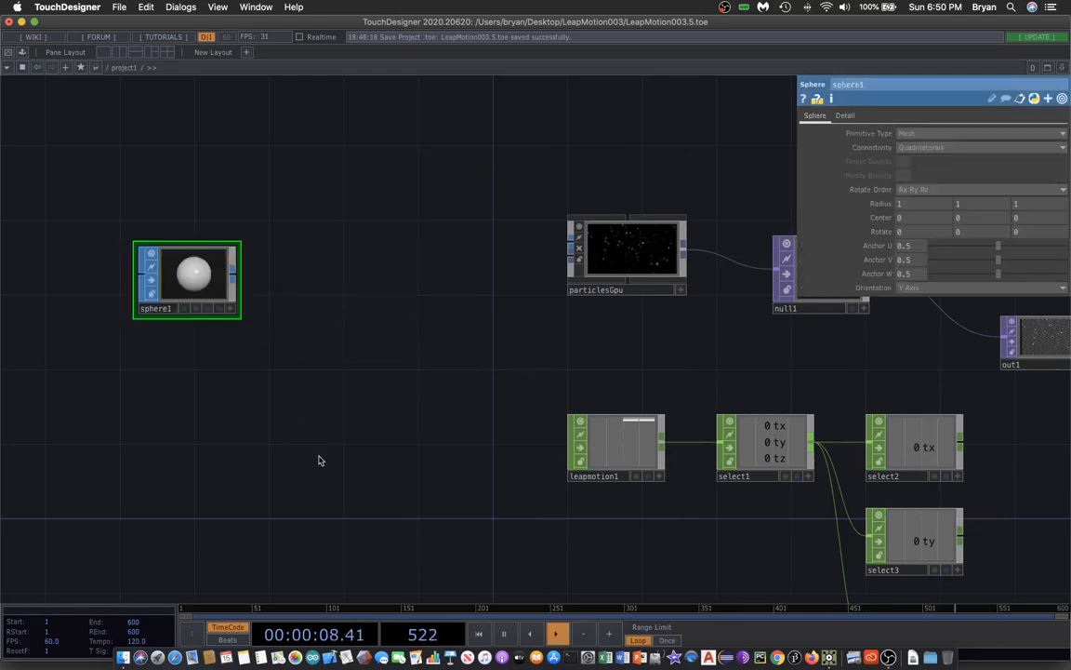
Set sphere1's Radius to 0.1 on all three axes and its Primitive Type to Polygon.
drag(294, 452, 304, 459)
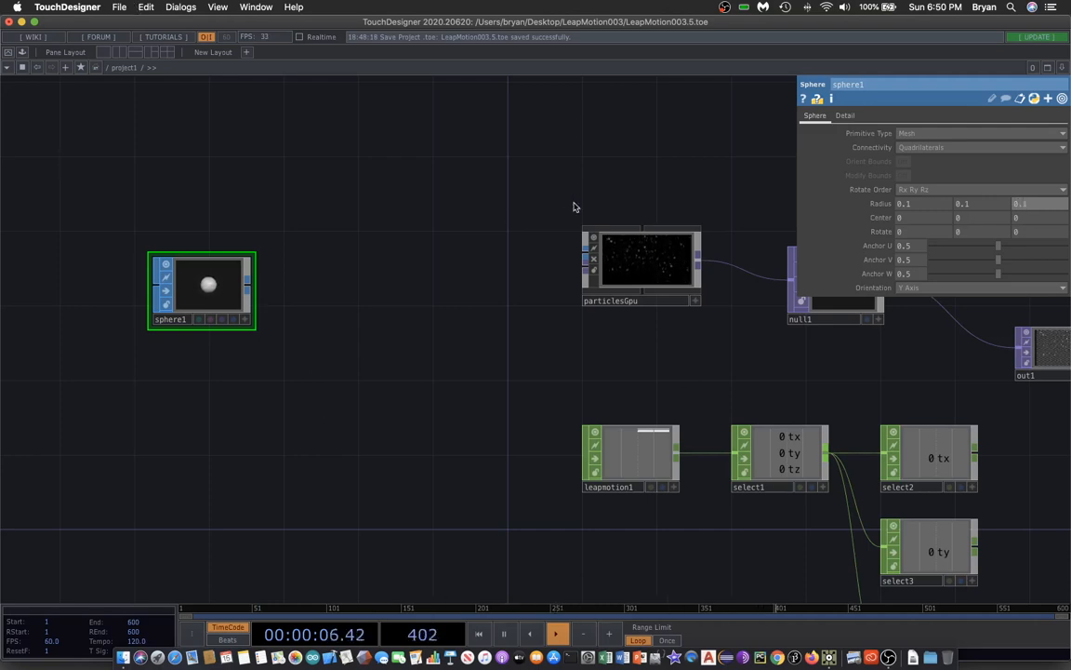
drag(417, 281, 416, 265)
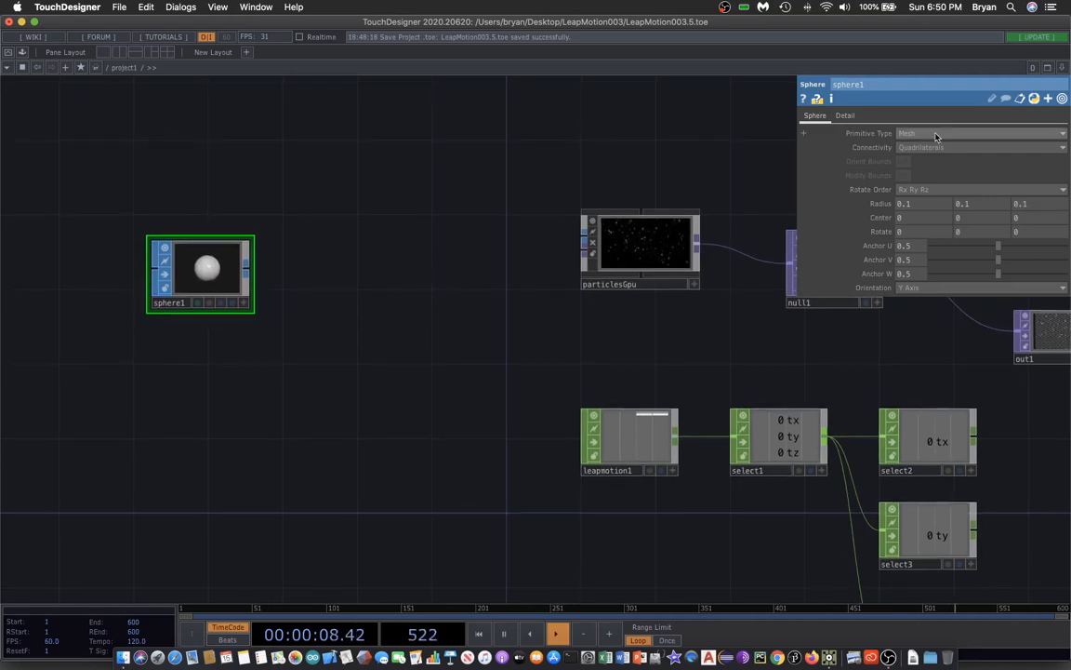
click(911, 133)
click(911, 158)
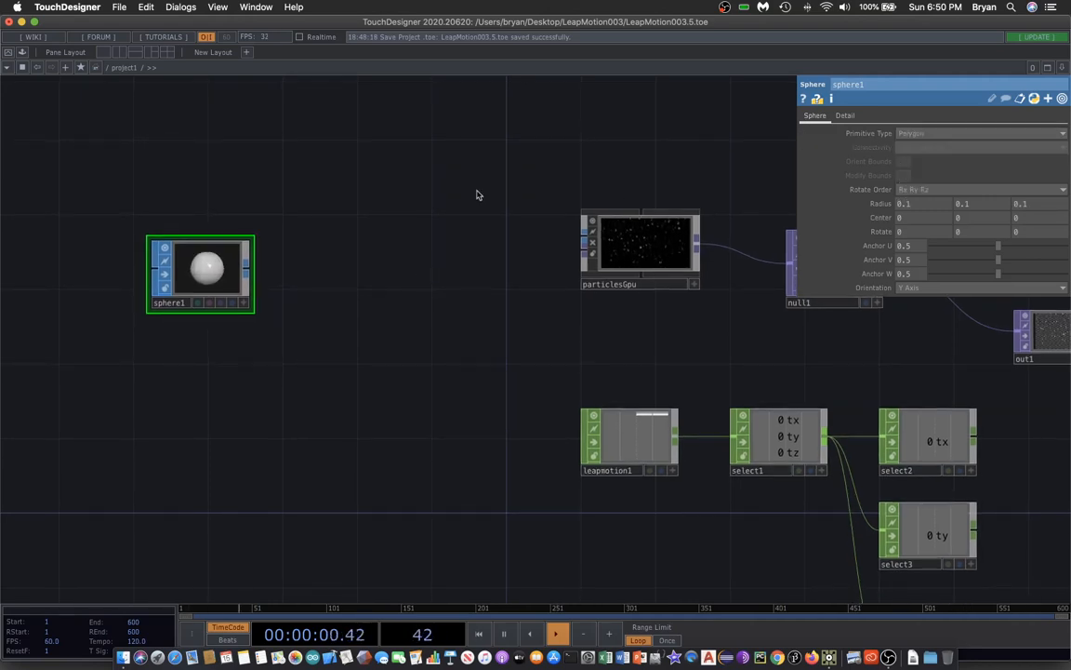
Add a Transform SOP to the right of sphere1 and wire sphere1 into it.
key(Tab)
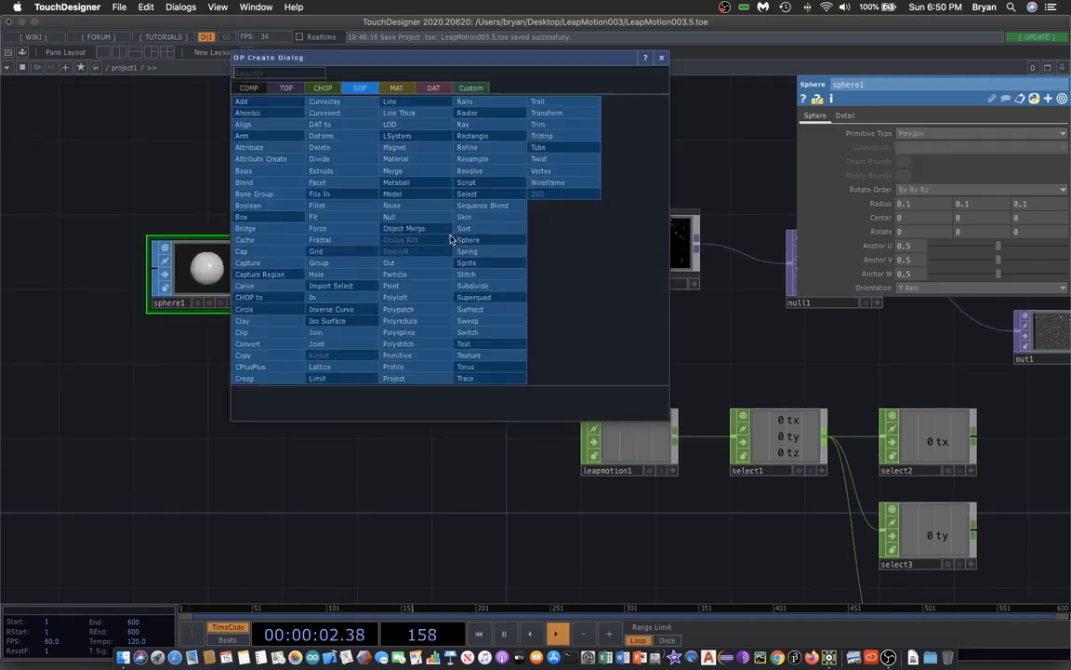
click(558, 117)
click(388, 271)
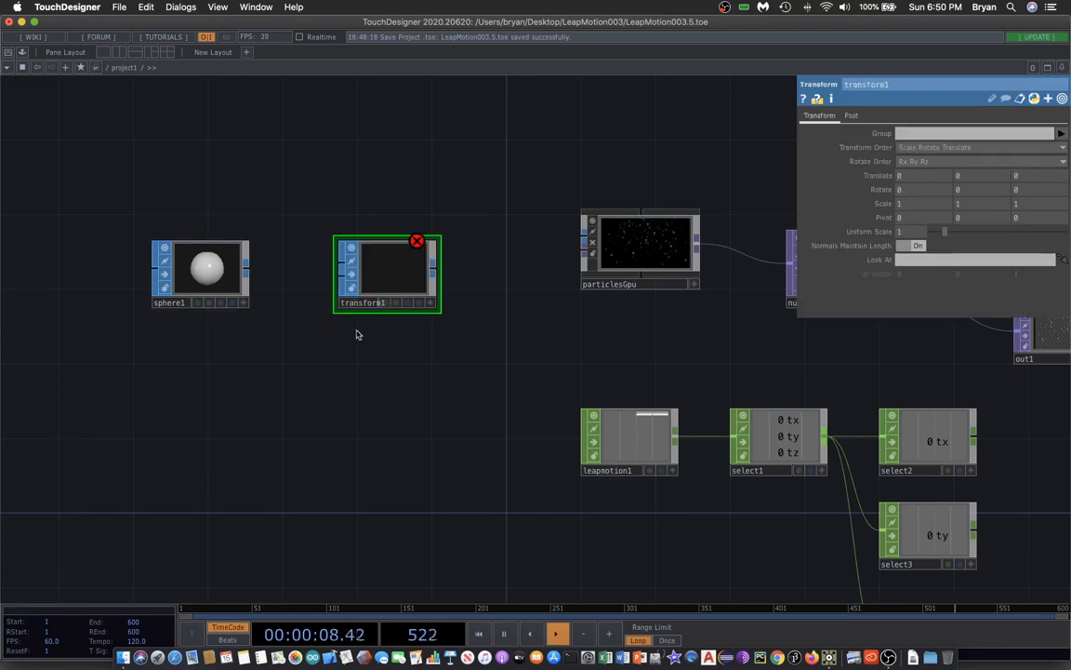
click(247, 267)
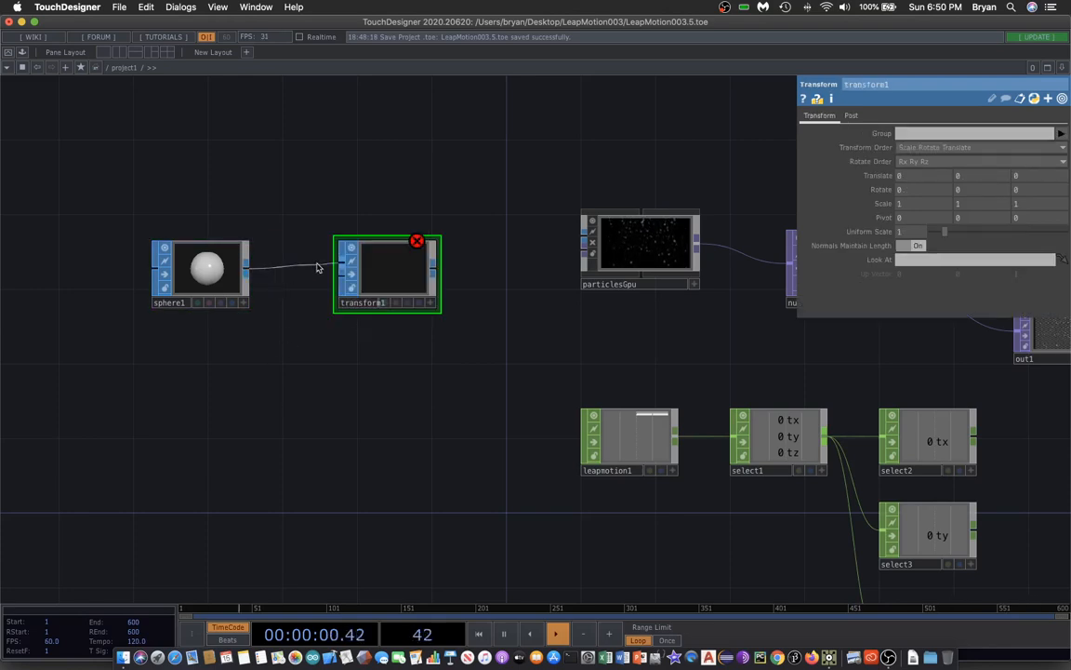
click(341, 267)
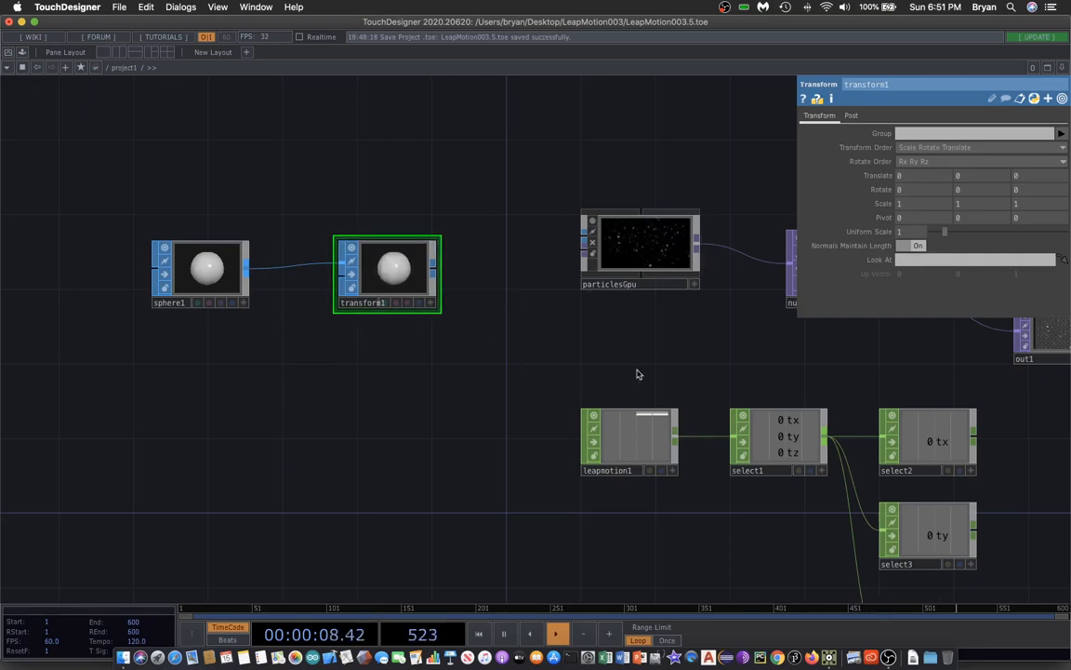
drag(552, 359, 509, 330)
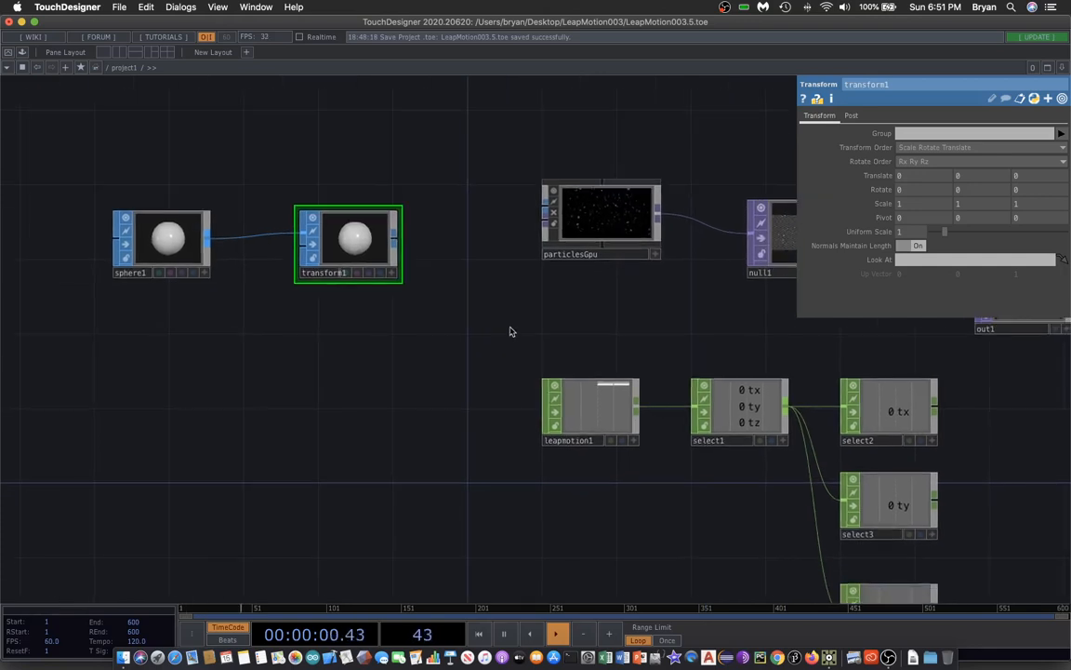
Wire transform1 into particlesGpu's input and pulse the particlesGpu Reset parameter.
drag(393, 239, 544, 208)
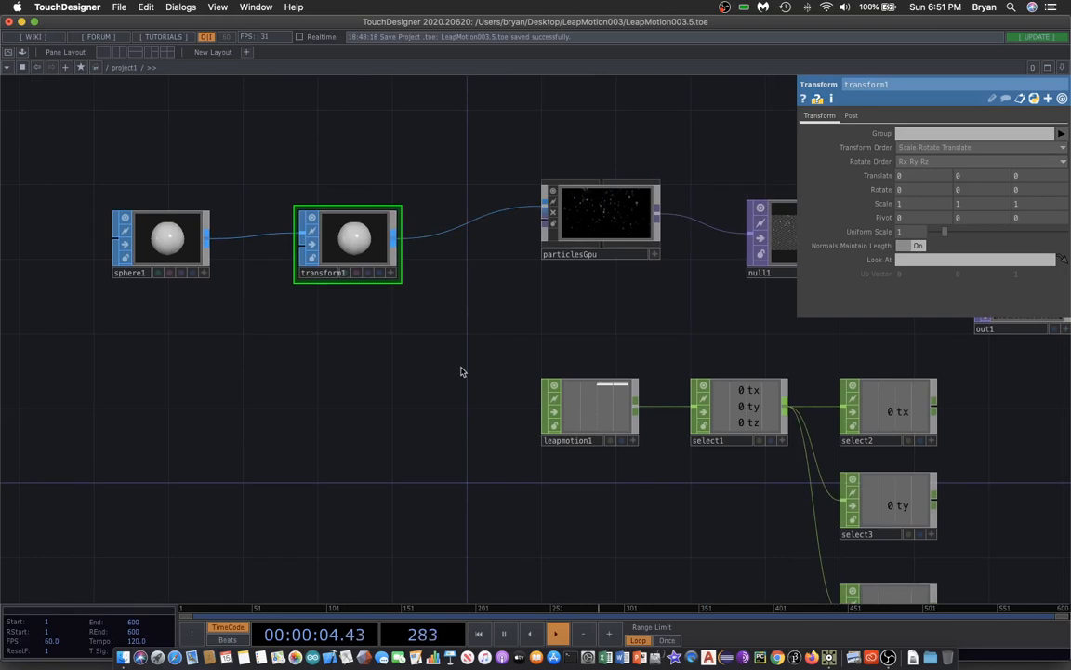
drag(436, 420, 372, 394)
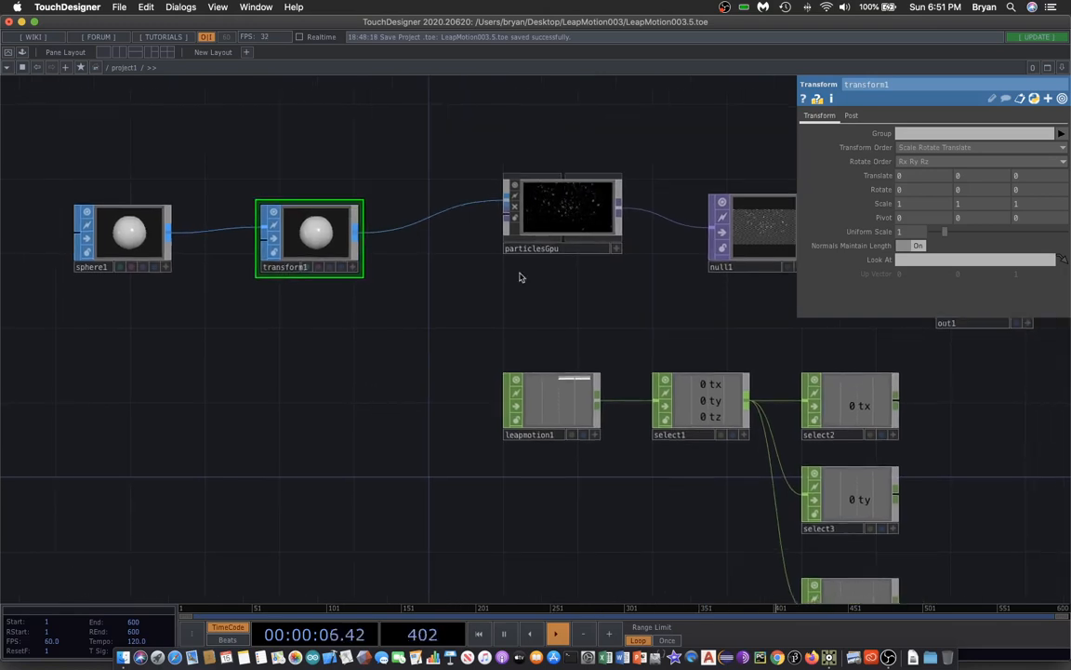
click(566, 209)
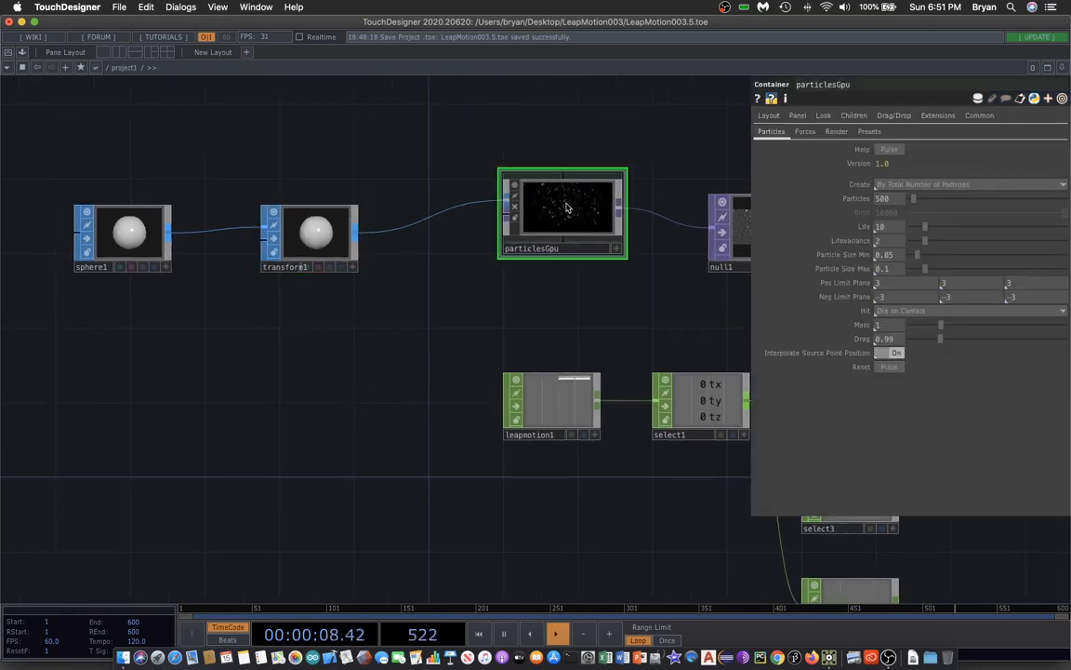
click(890, 367)
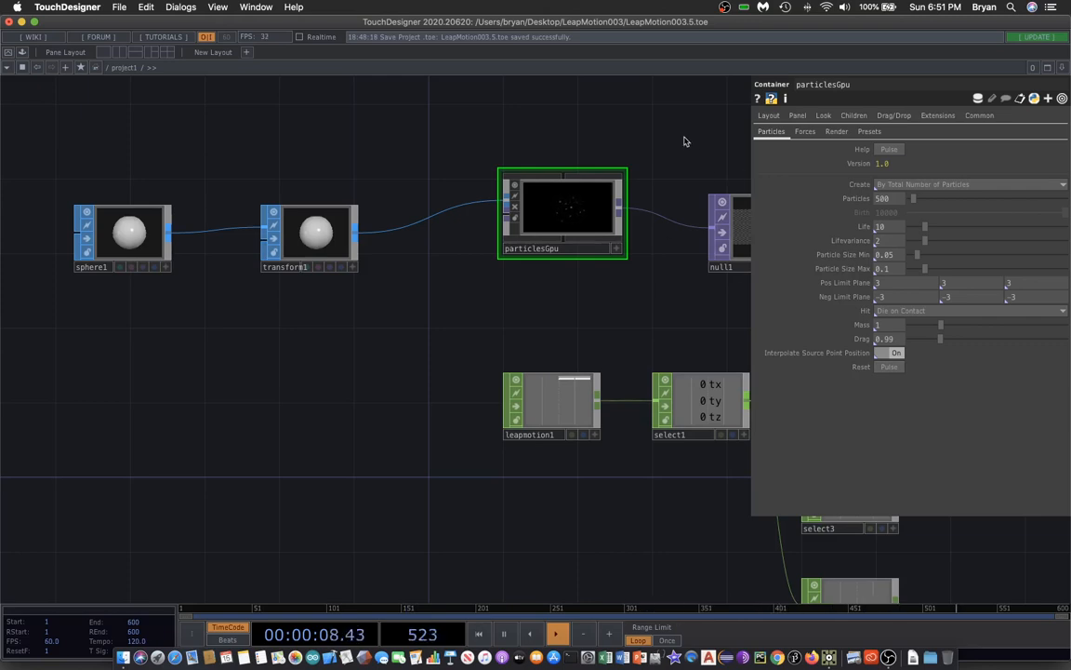
key(p)
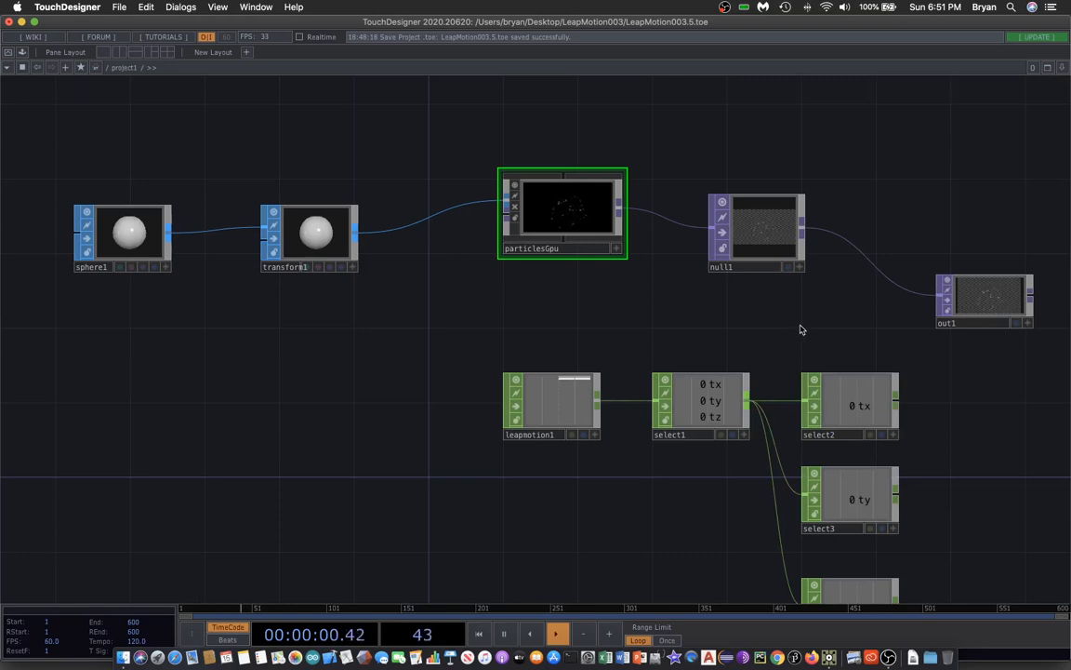
Preview out1 as the network background, then turn that preview off again.
scroll(802, 329, right, 5)
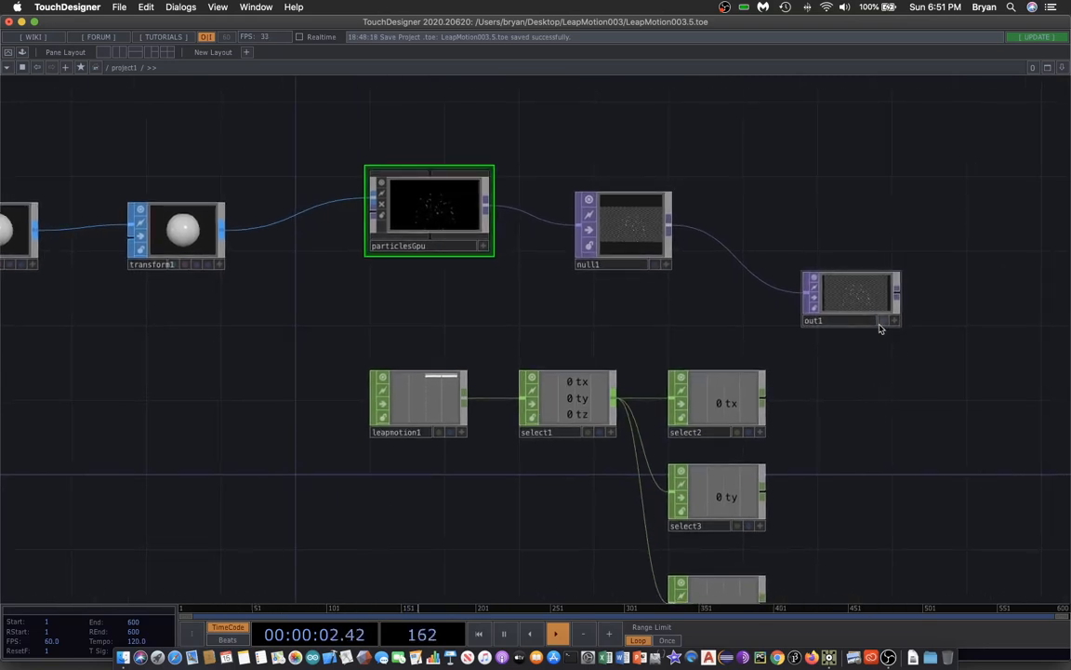
click(883, 321)
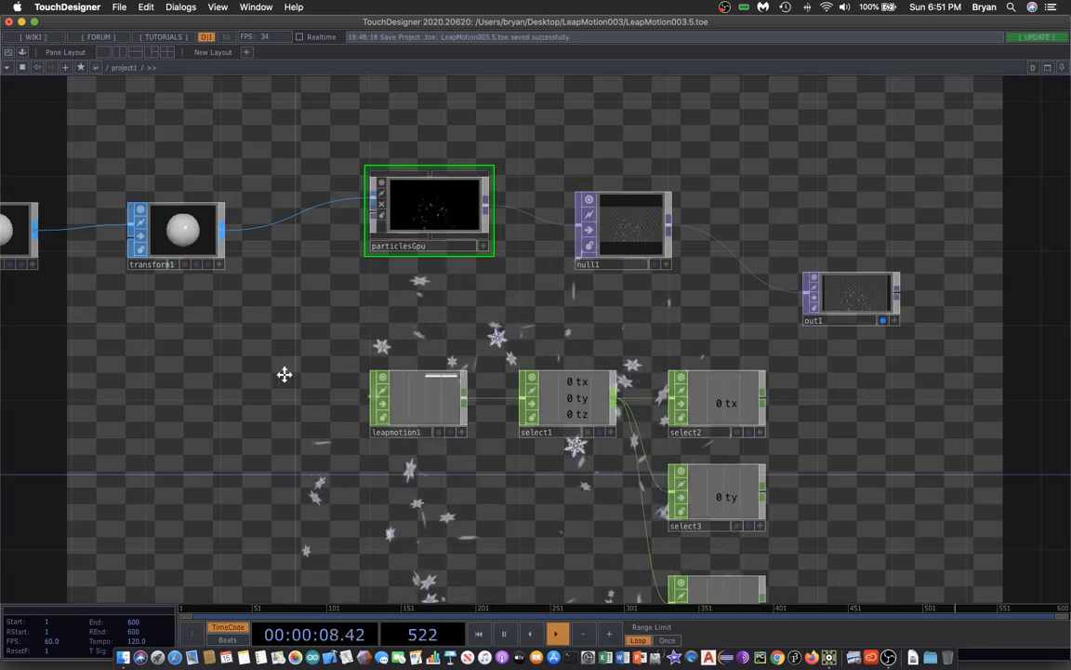
drag(284, 373, 326, 371)
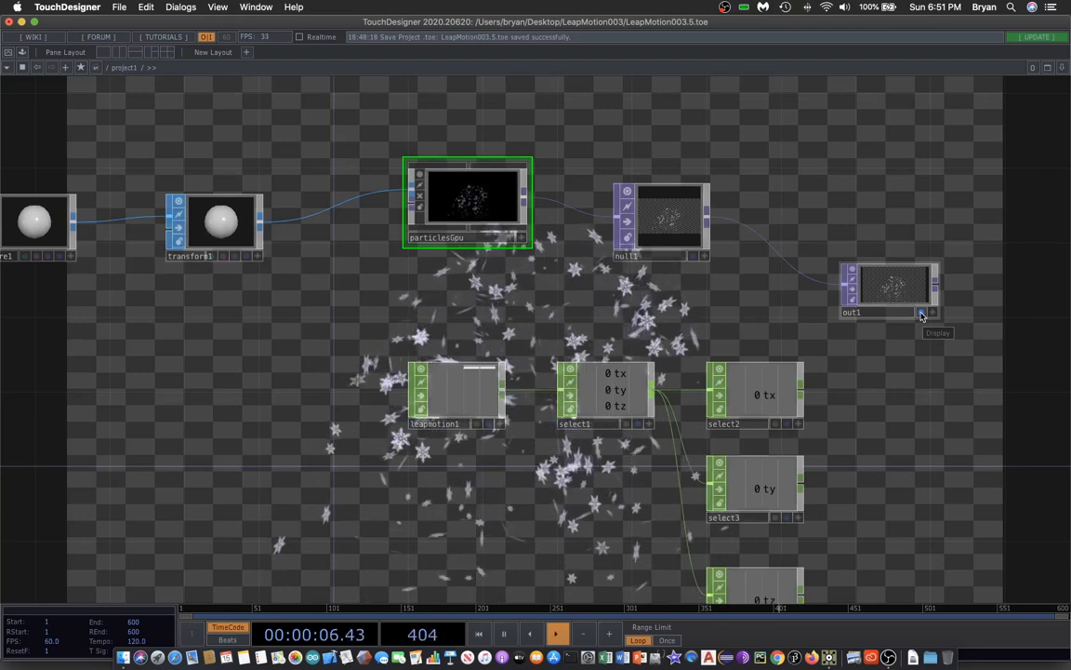
click(922, 314)
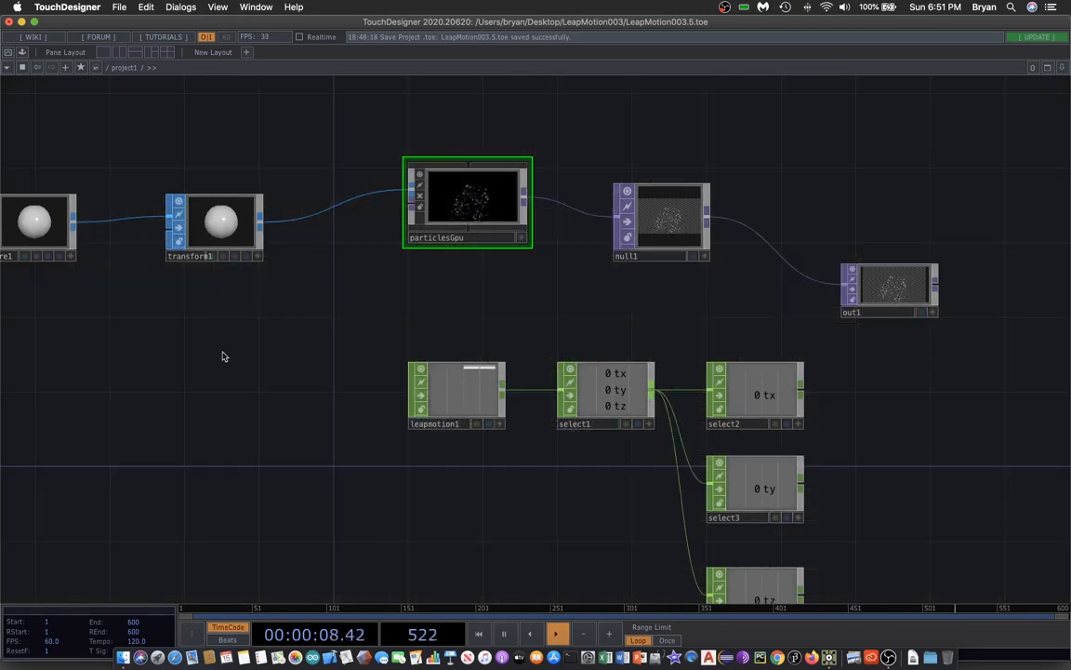
Move leapmotion1, select1 and the three tx/ty/tz Select CHOPs beneath sphere1 and transform1.
drag(222, 356, 297, 313)
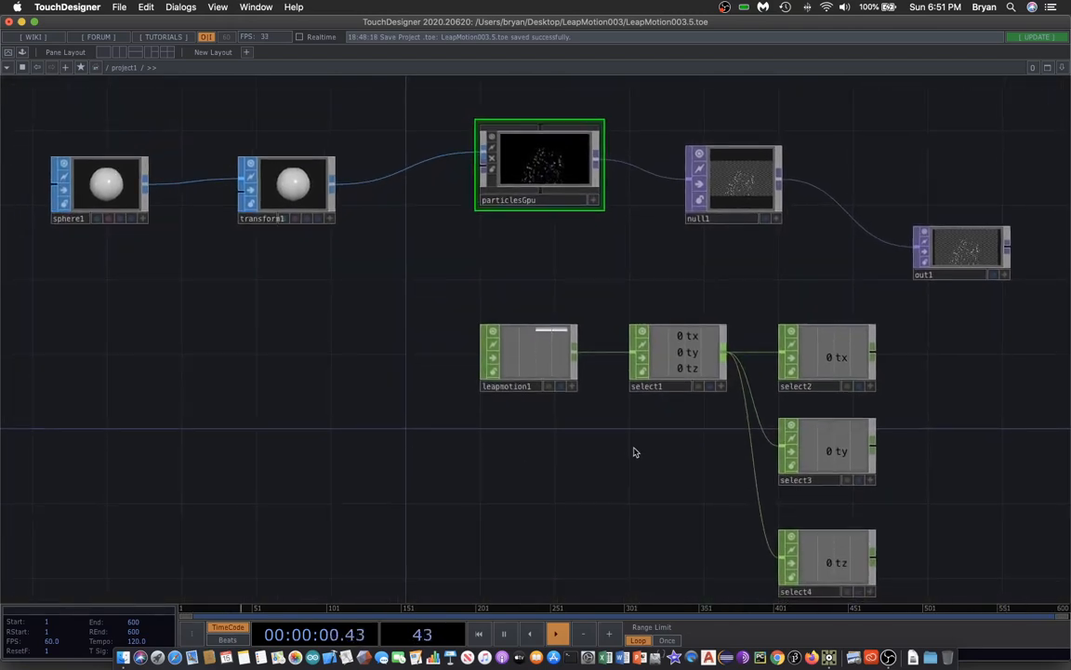
drag(545, 352, 117, 315)
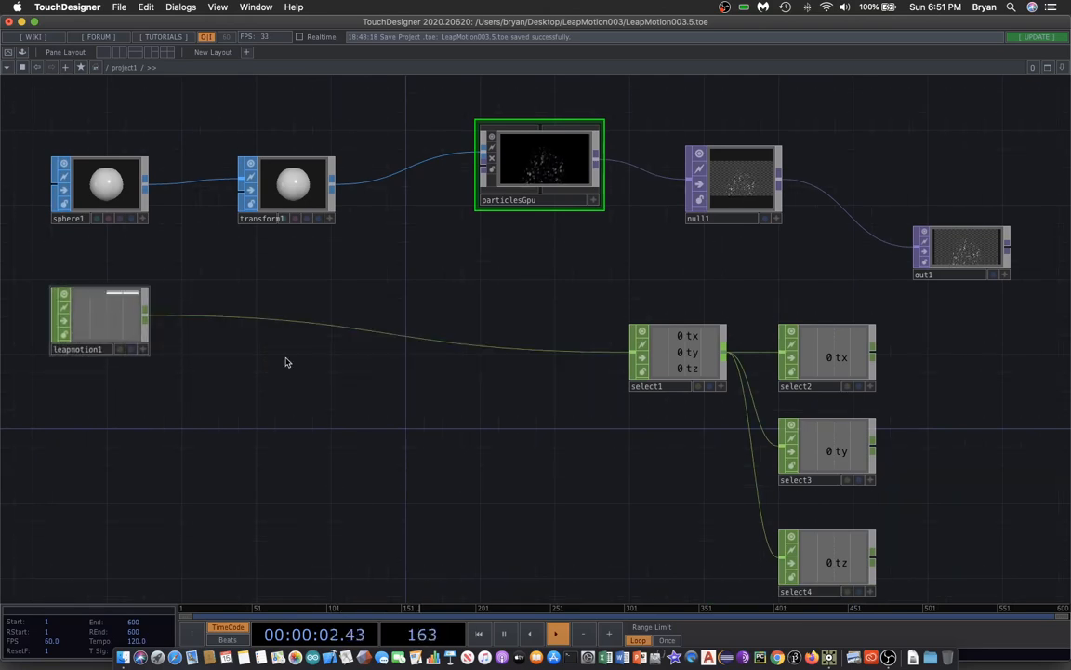
drag(688, 360, 240, 323)
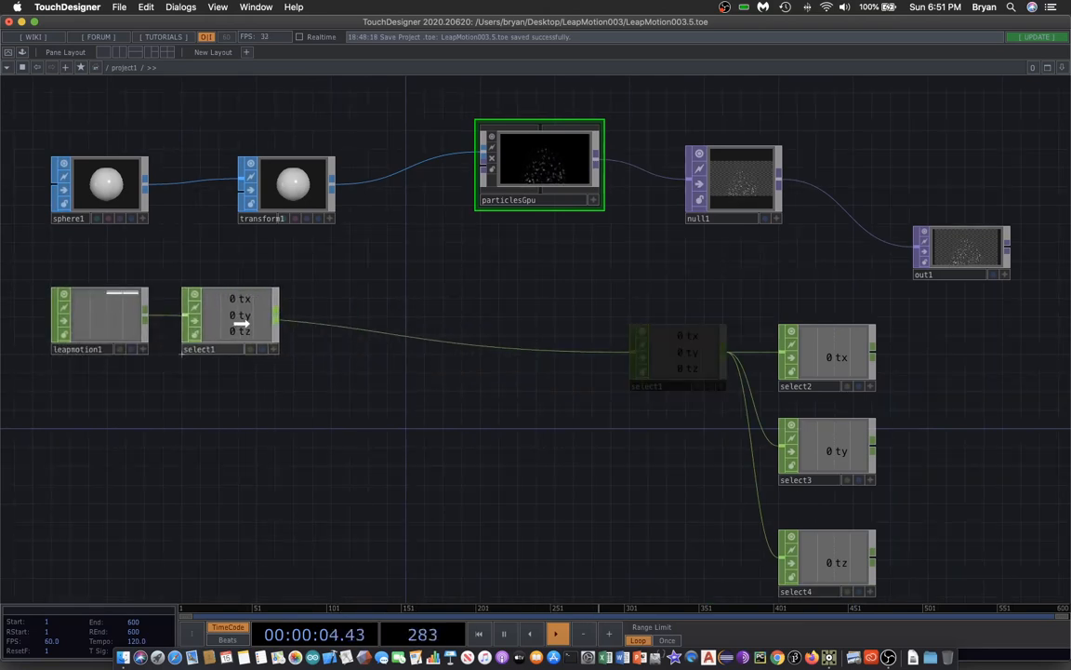
drag(691, 307, 910, 576)
drag(841, 351, 396, 315)
click(600, 331)
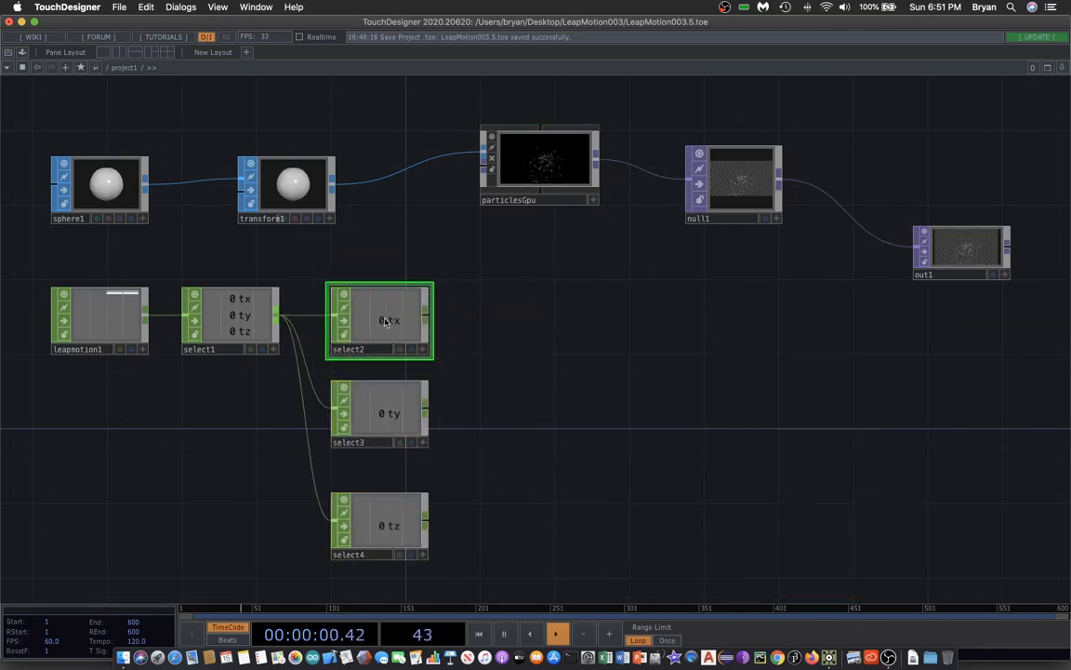
click(387, 414)
click(397, 530)
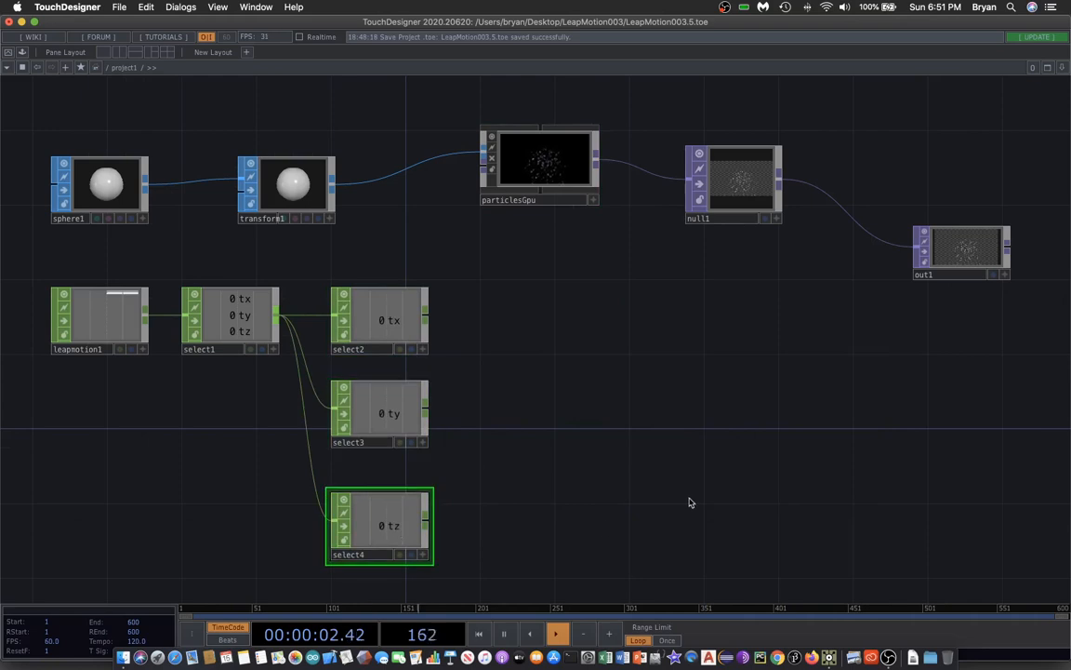
Open transform1's parameters to inspect them.
click(291, 184)
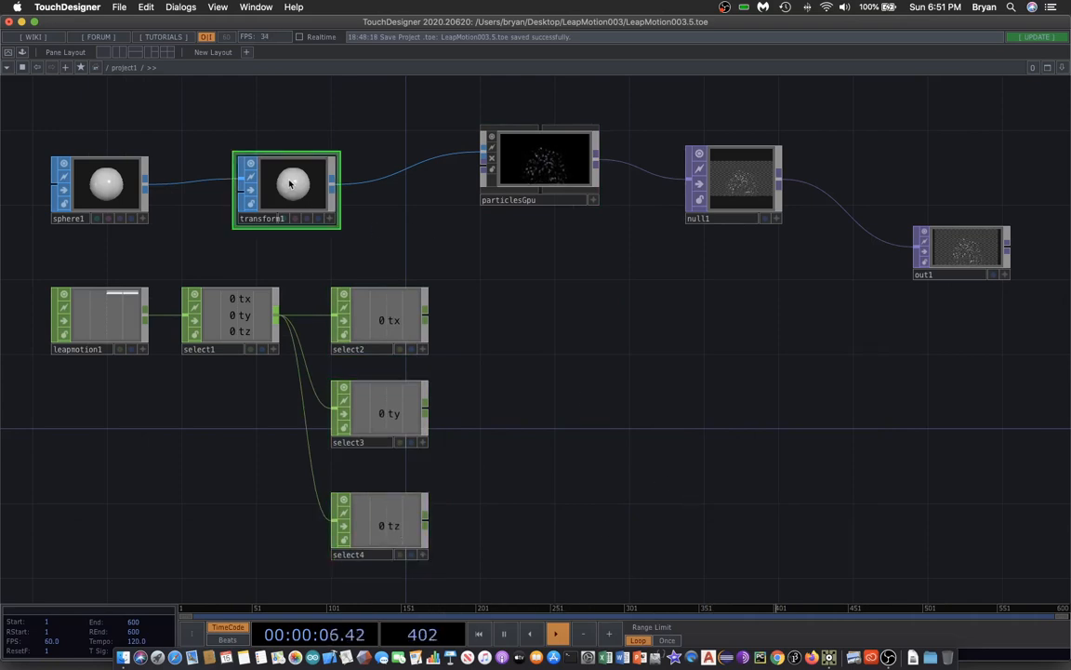
key(p)
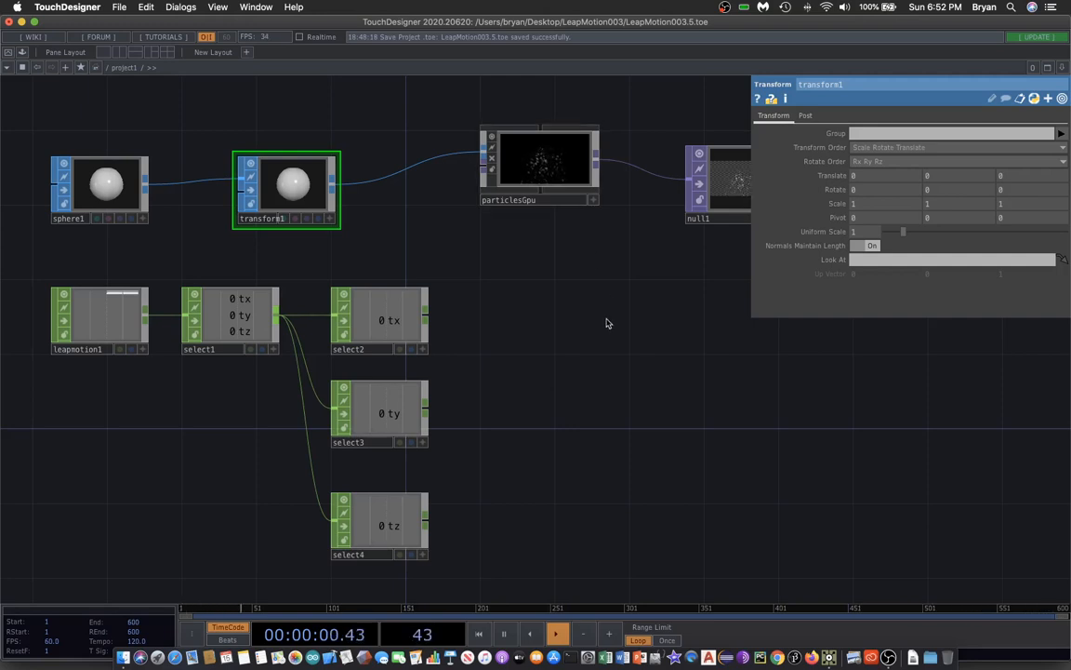
drag(640, 432, 617, 389)
key(p)
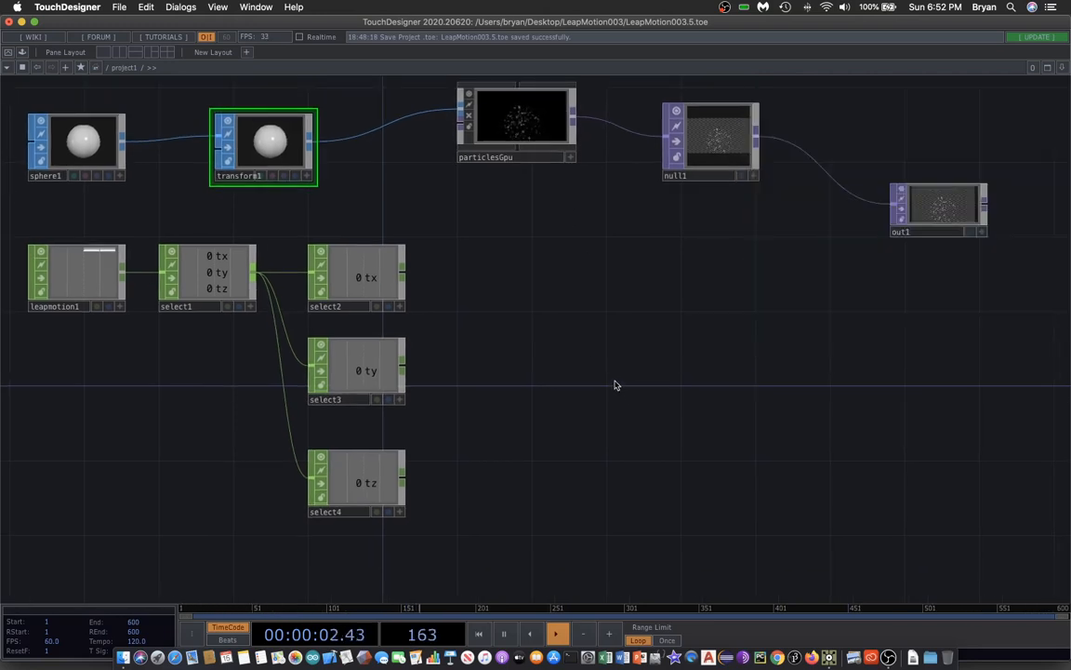
Add three Math CHOPs, placing one to the right of each of select2, select3 and select4.
key(Tab)
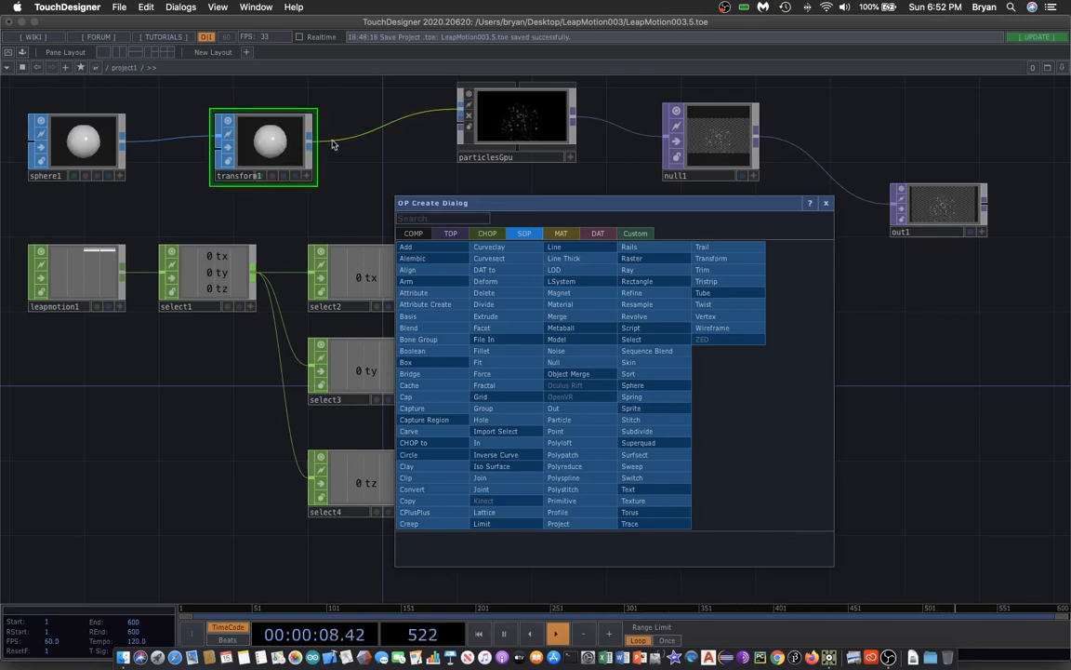
click(481, 234)
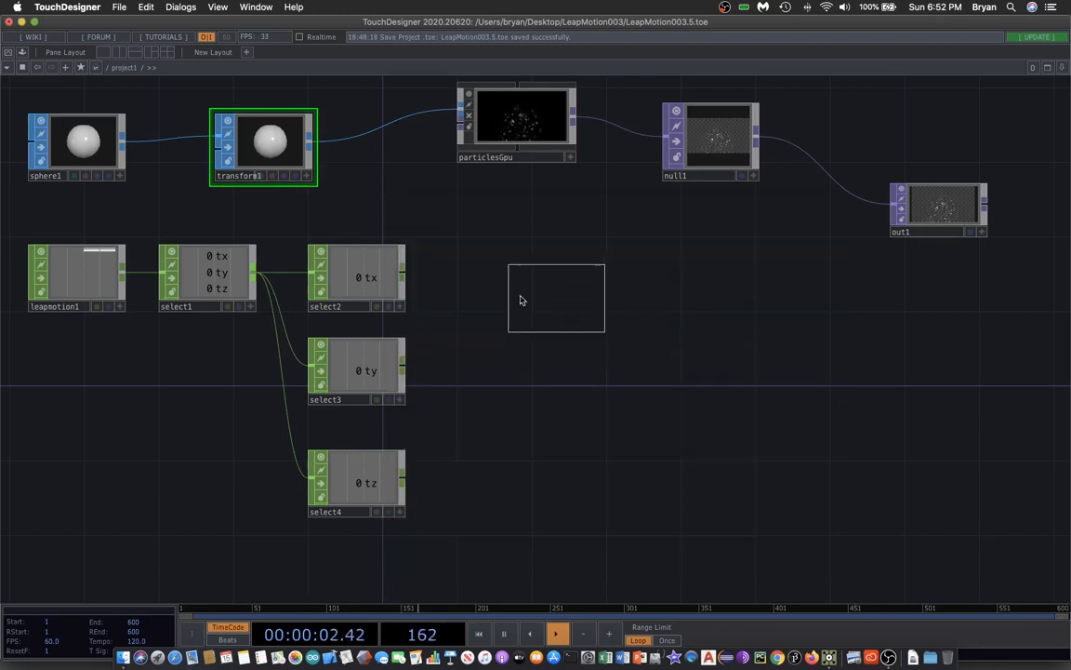
click(505, 278)
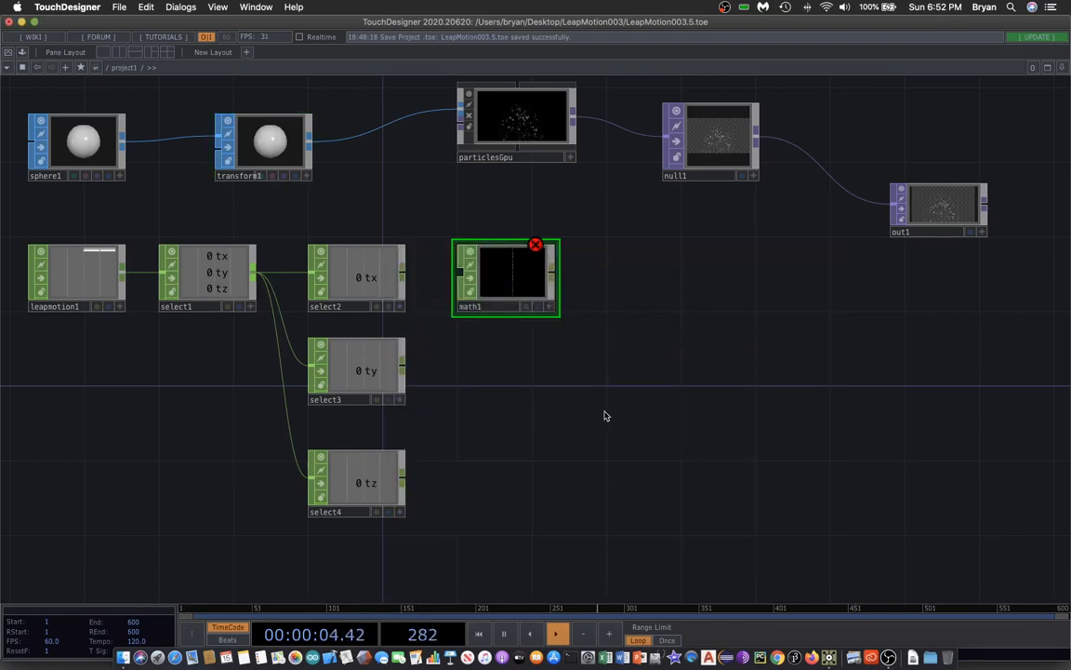
double_click(595, 410)
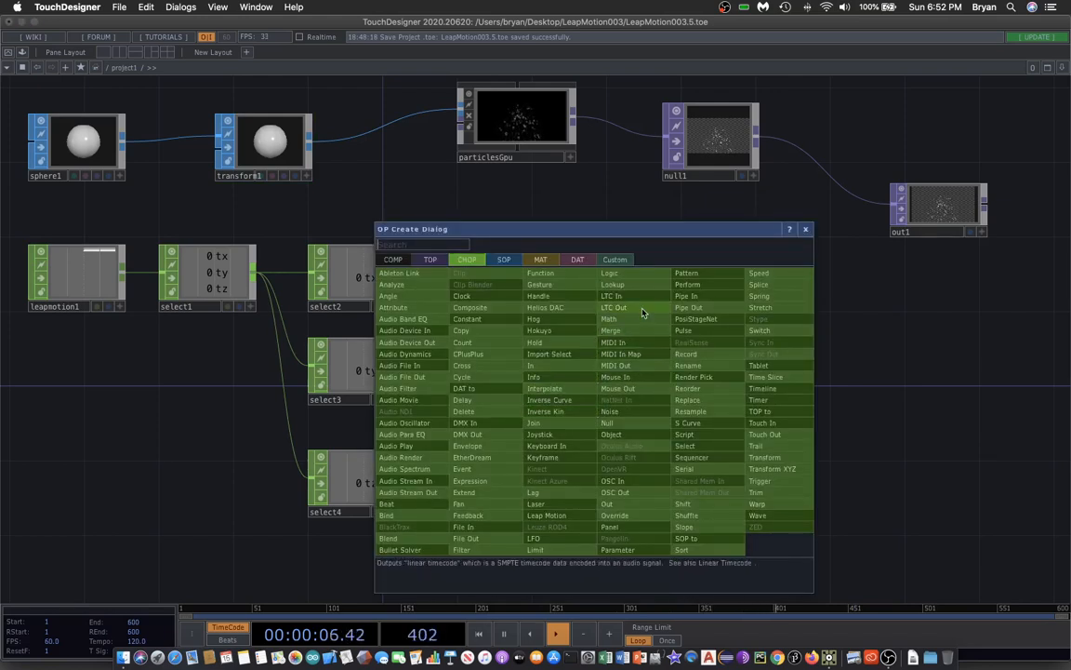
click(643, 319)
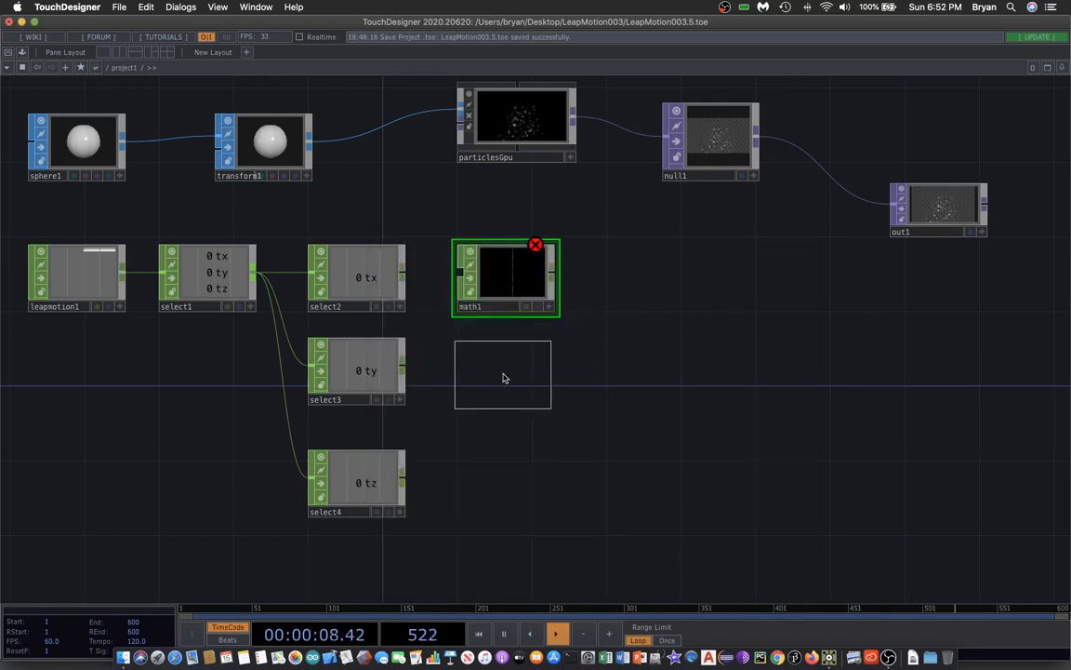
click(505, 375)
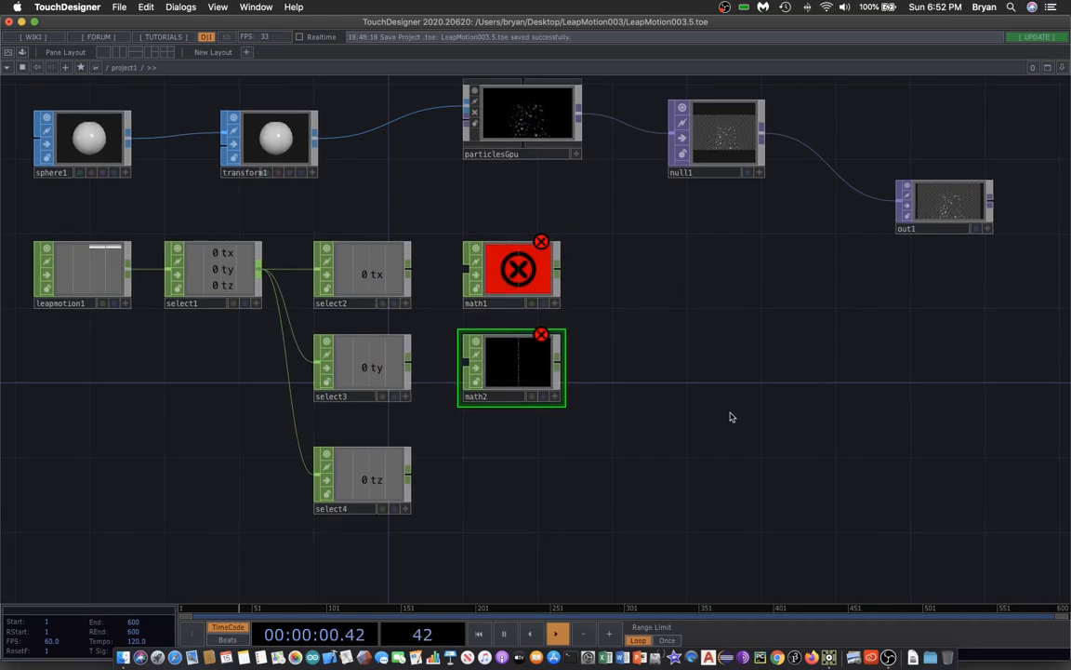
double_click(731, 416)
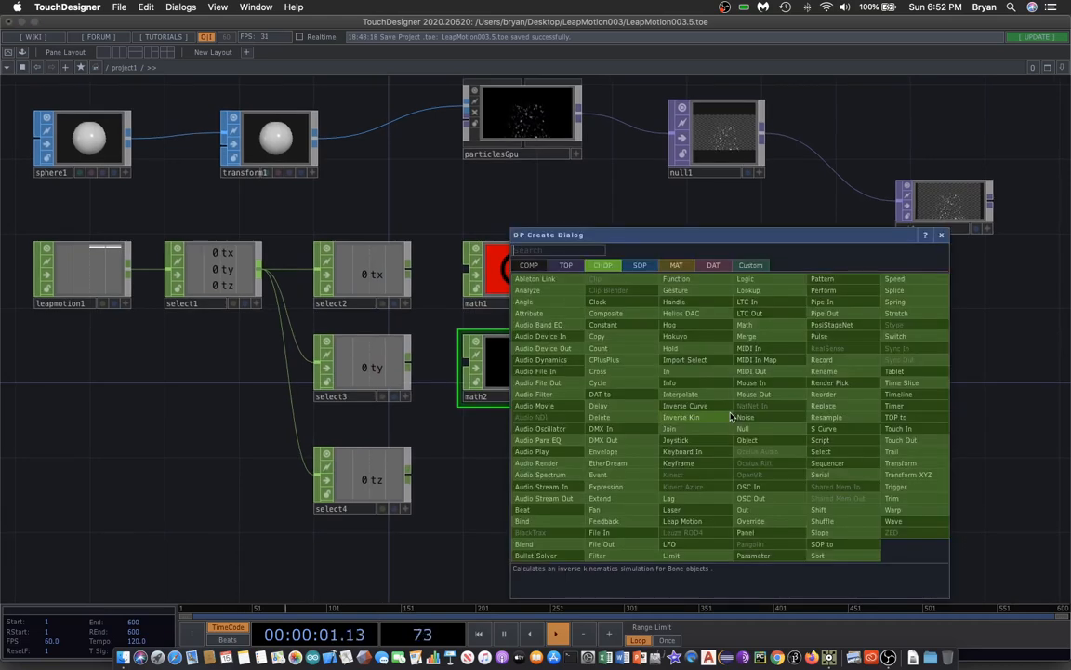
click(778, 329)
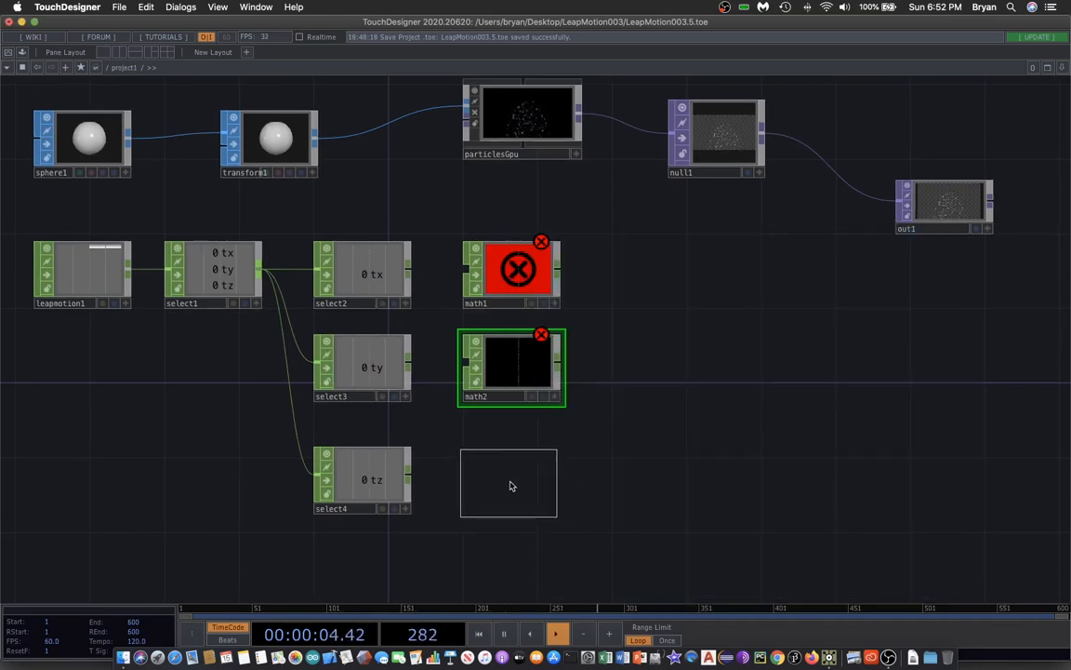
click(510, 482)
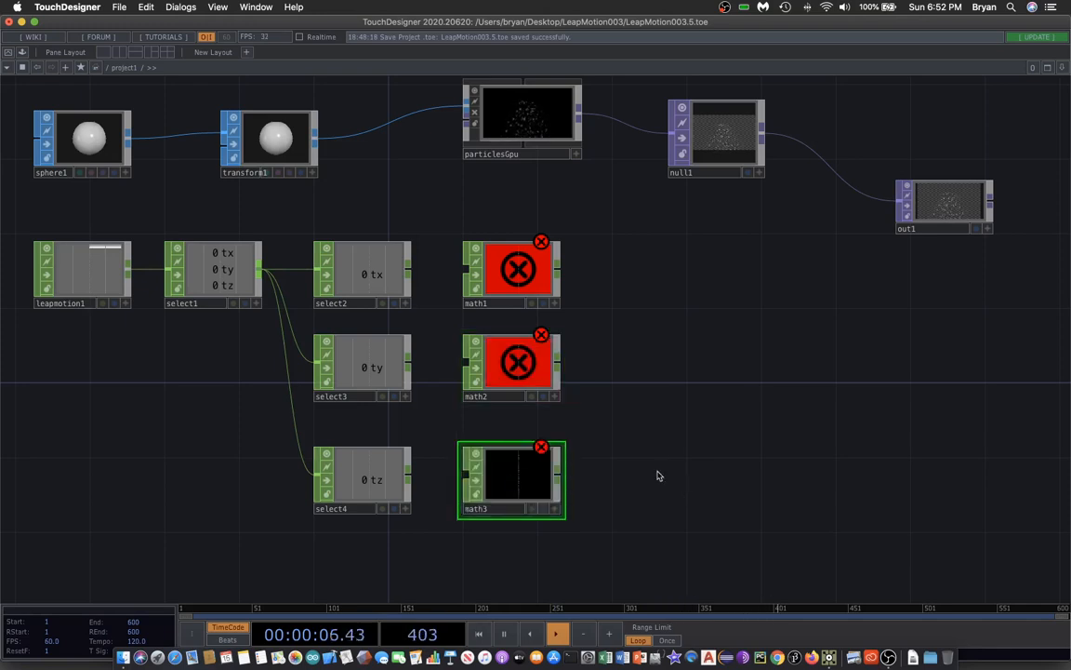
Wire select2 into math1, select3 into math2 and select4 into math3.
click(408, 271)
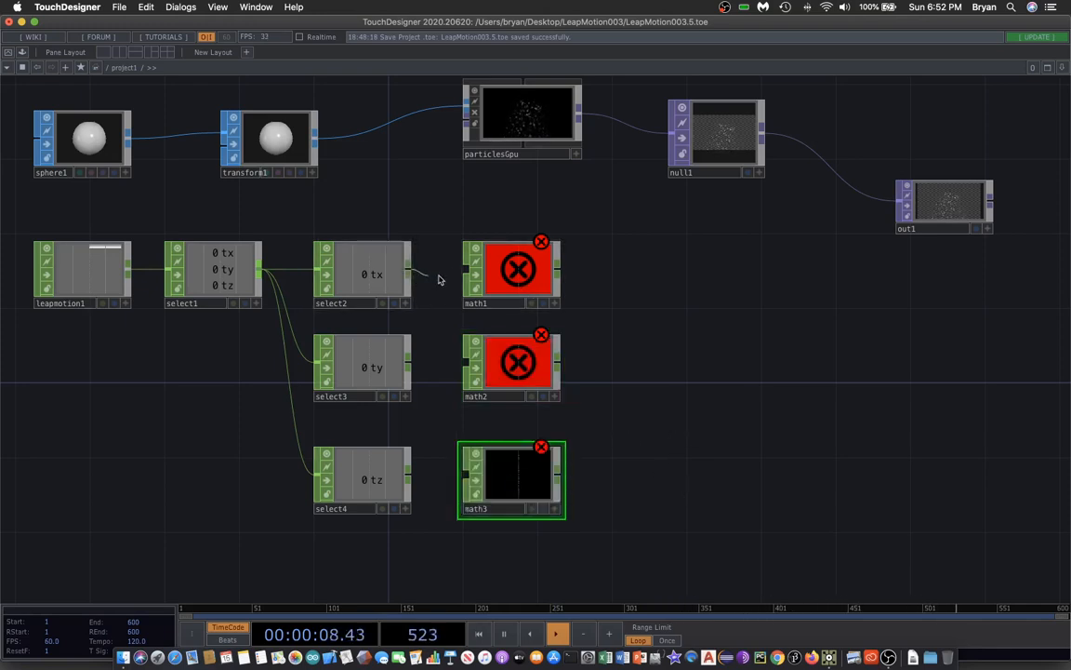
click(468, 271)
click(408, 365)
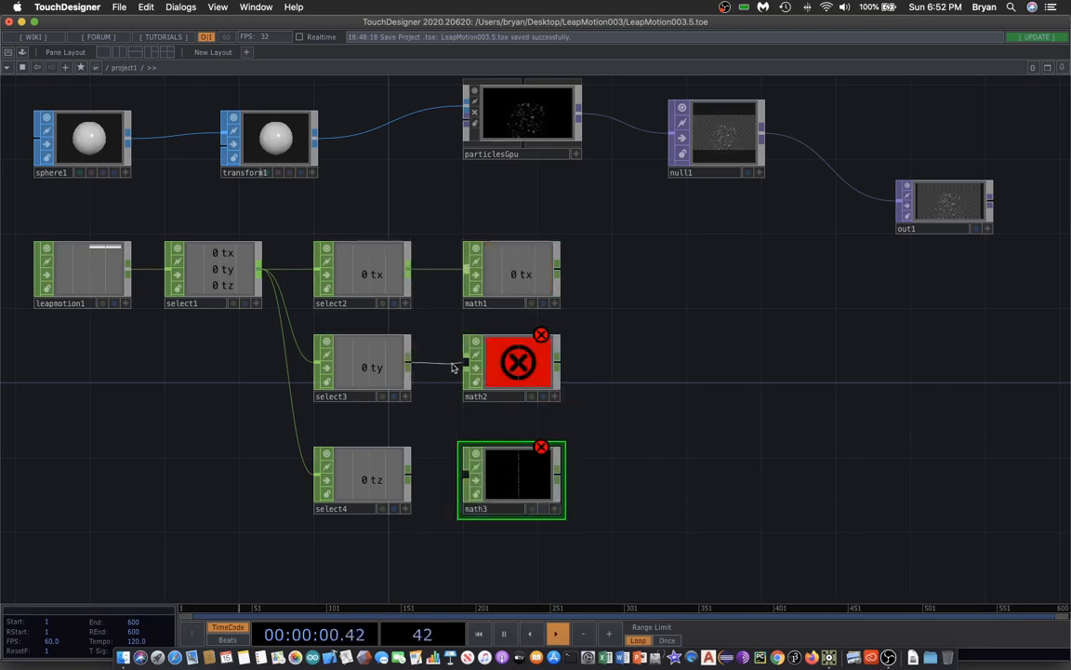
click(467, 365)
click(408, 477)
click(467, 476)
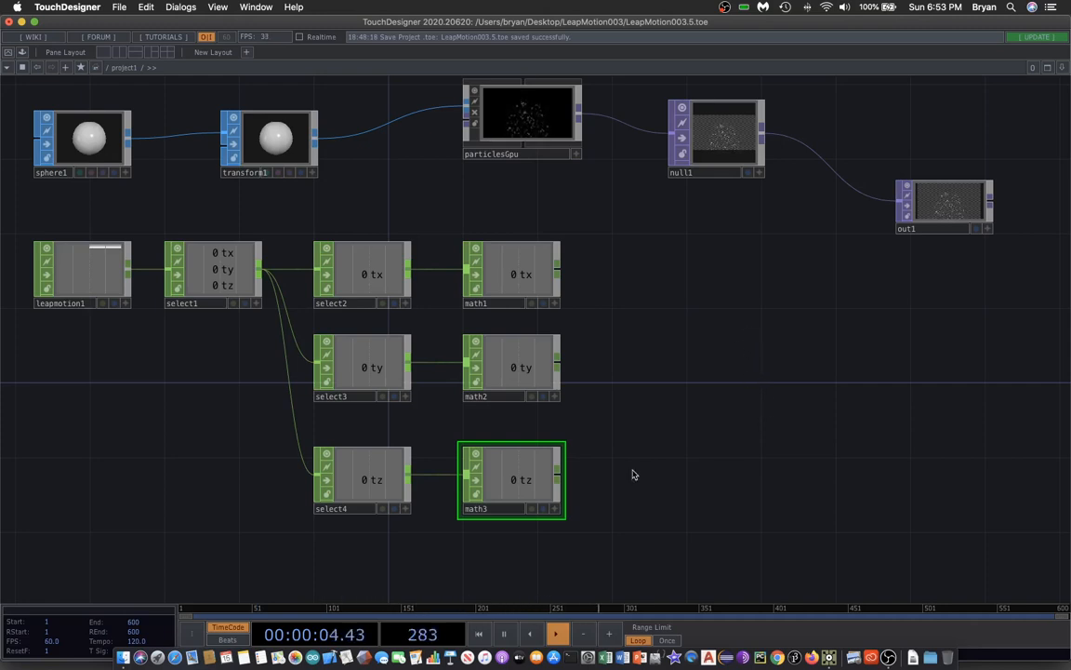
Save the project file.
click(532, 363)
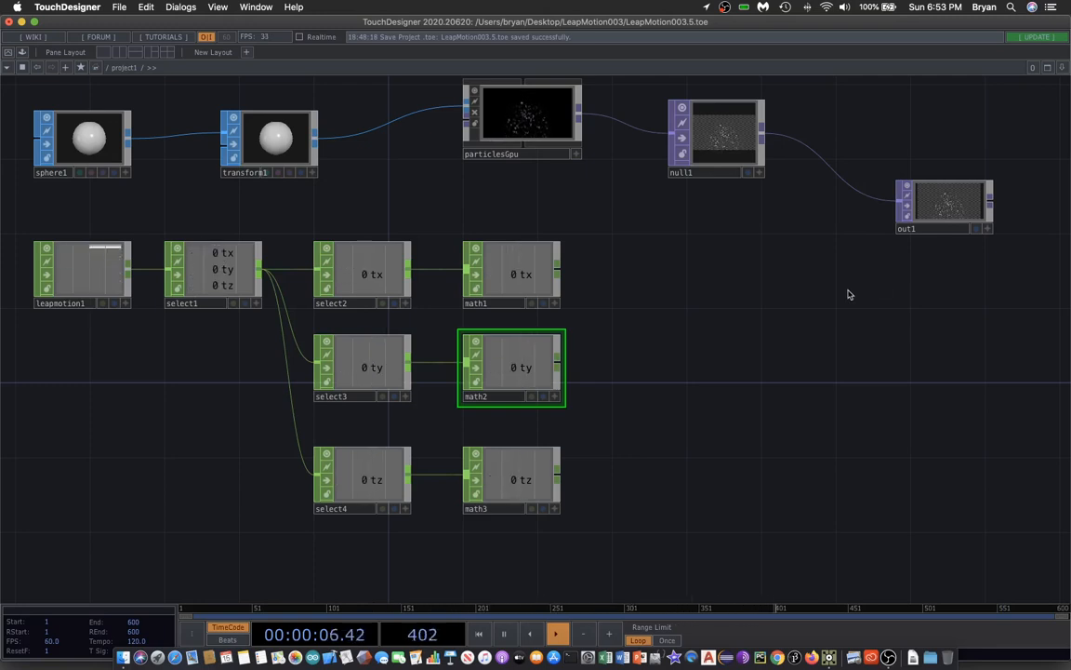
click(122, 7)
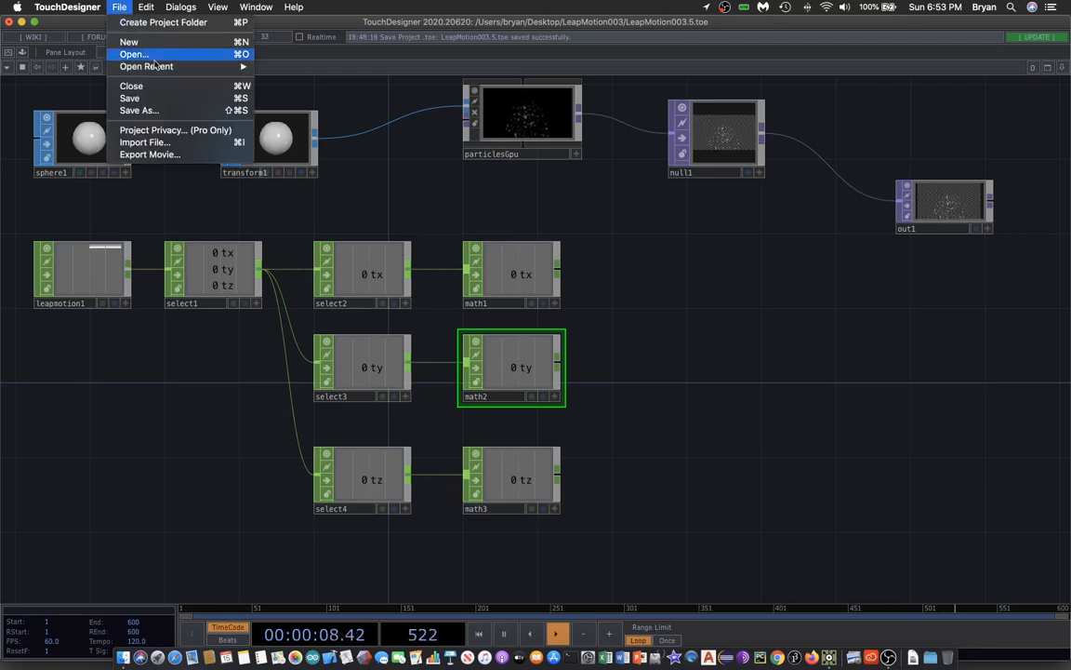
click(156, 95)
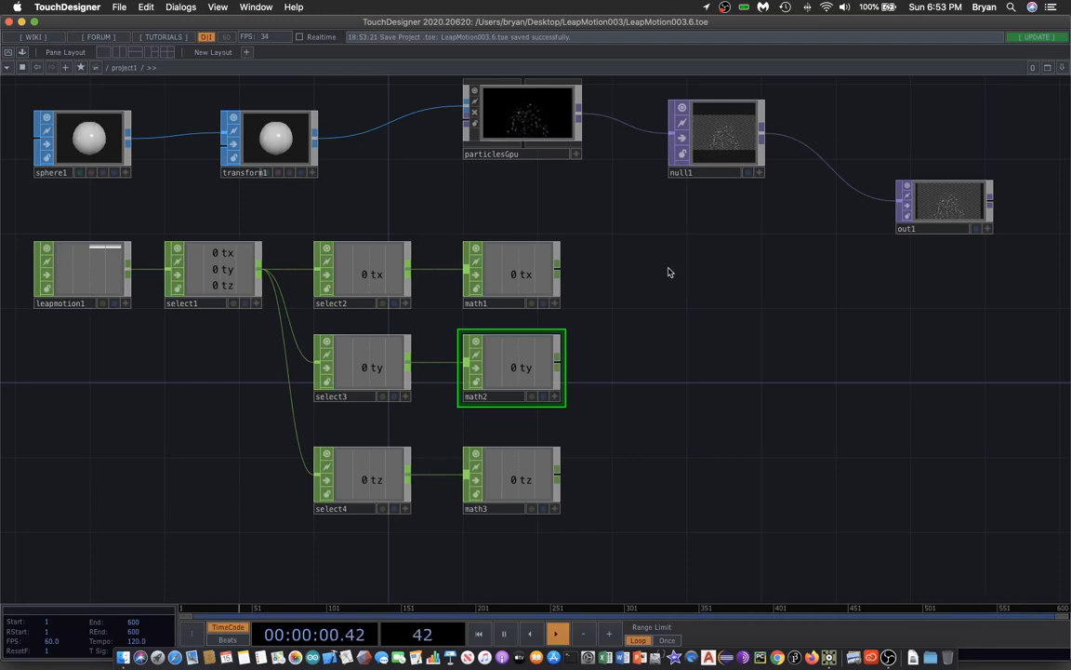
Set the Mult-Add Multiply of math1 and math3 to 7.5.
click(528, 270)
key(p)
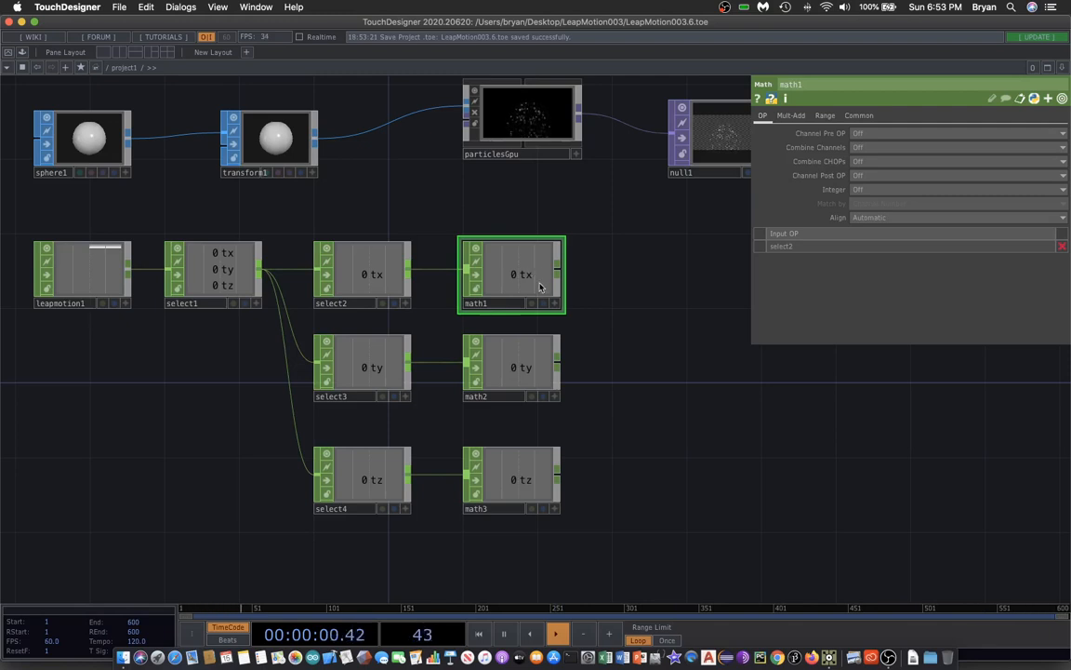
click(791, 115)
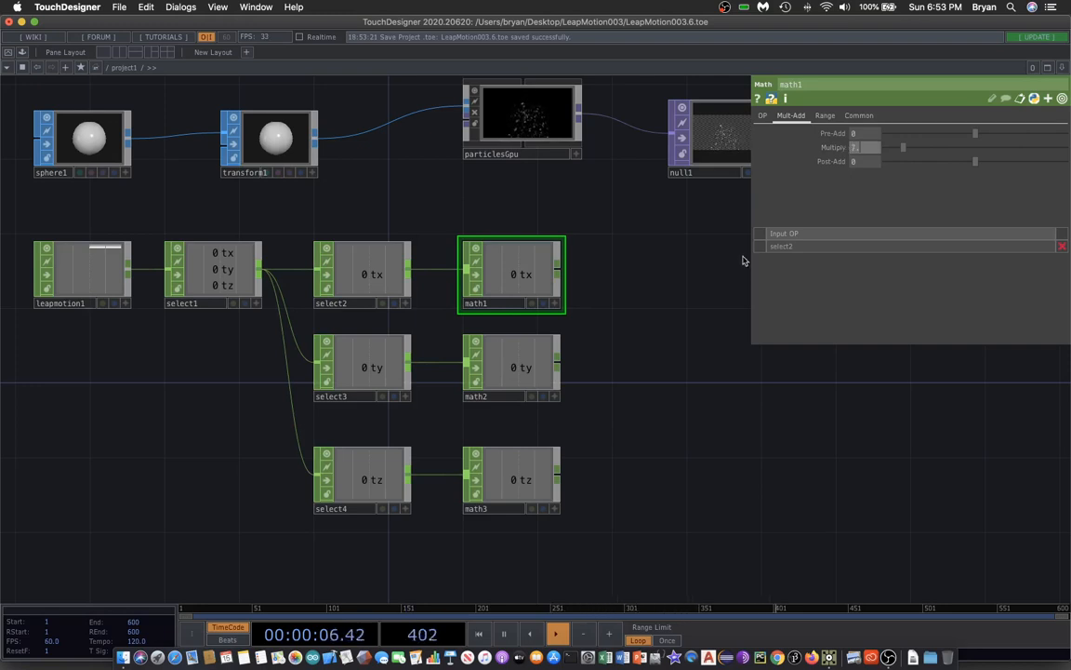
click(514, 486)
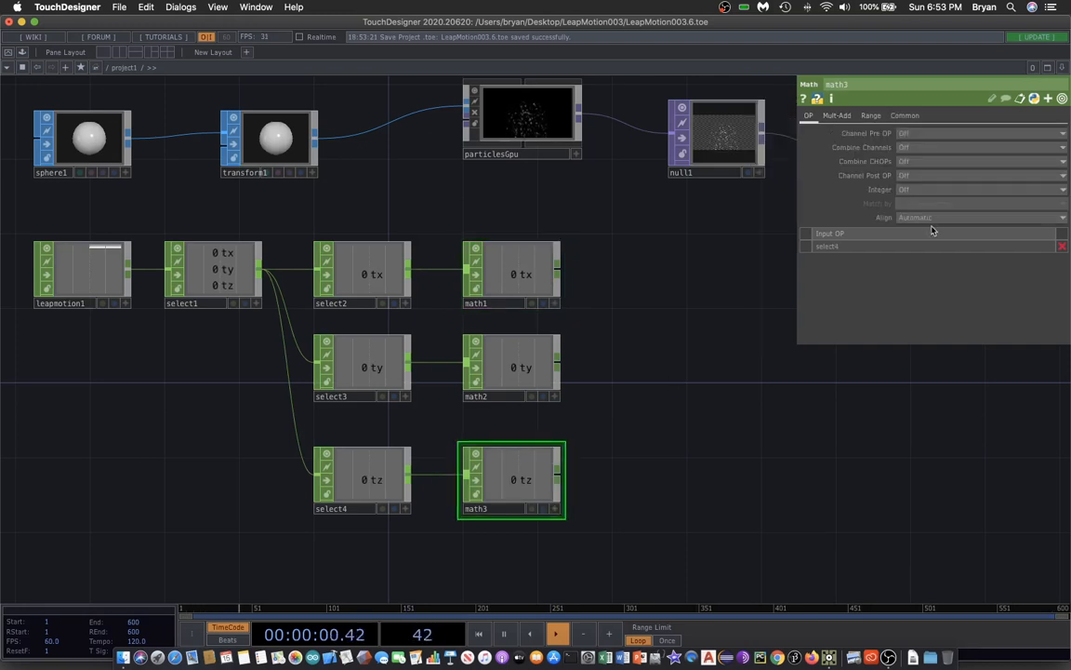
click(834, 116)
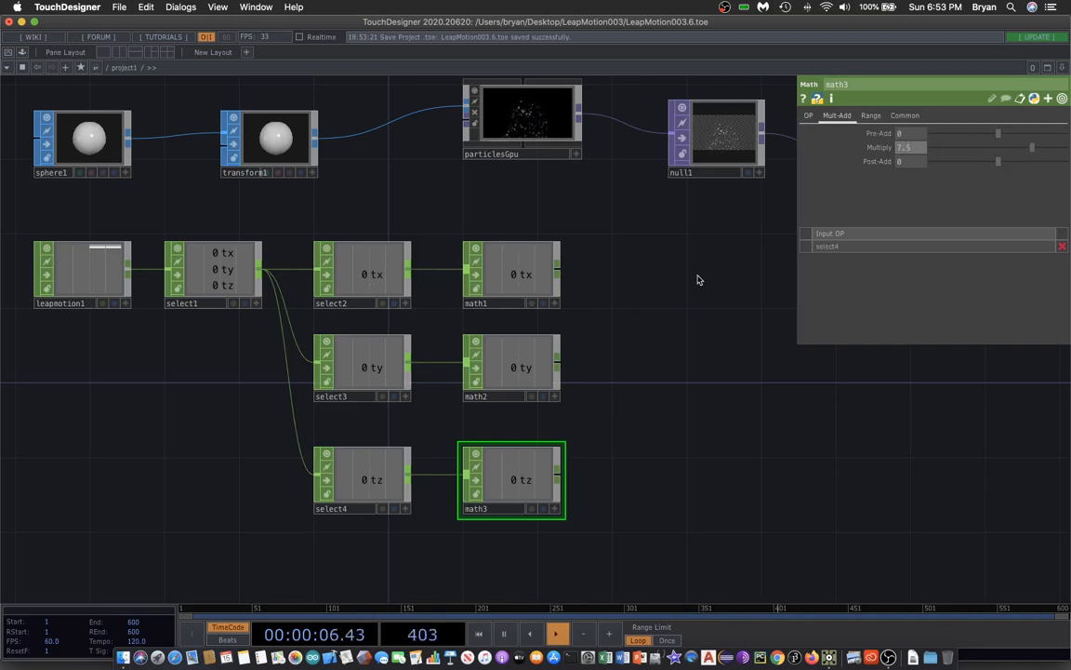
Set math2's Mult-Add Multiply to 10 and Post-Add to -3.
click(517, 377)
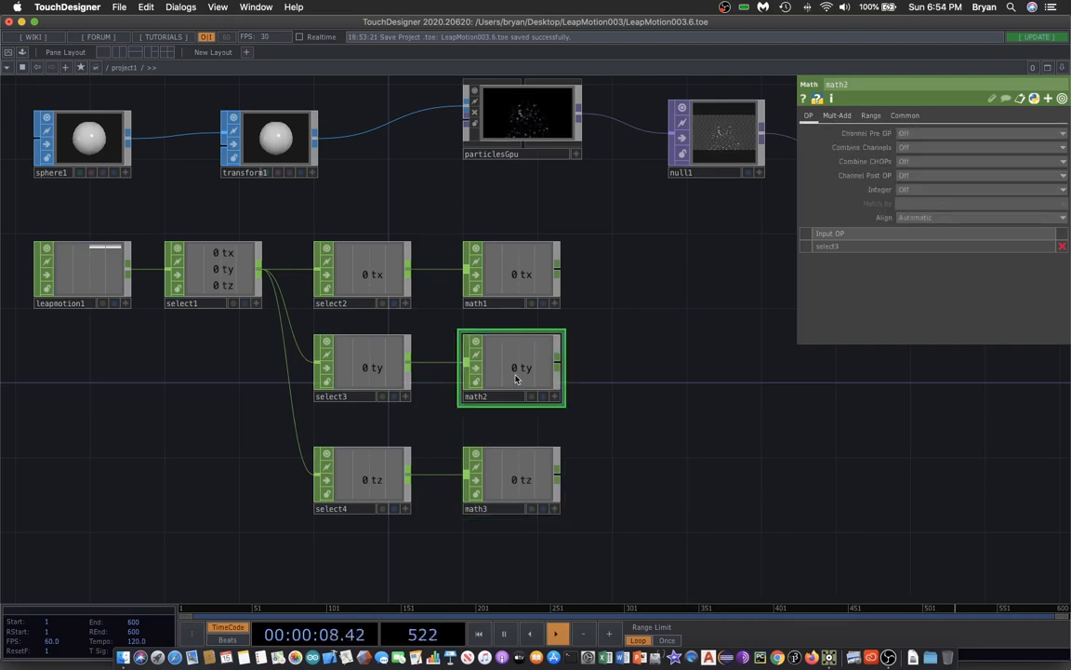
click(840, 117)
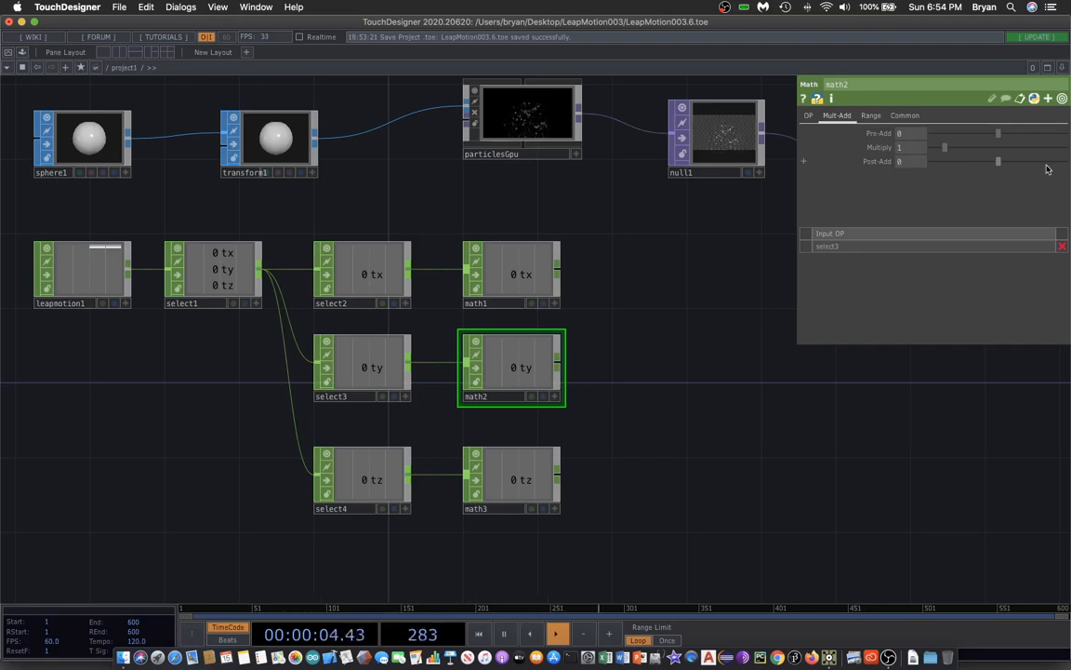
click(923, 148)
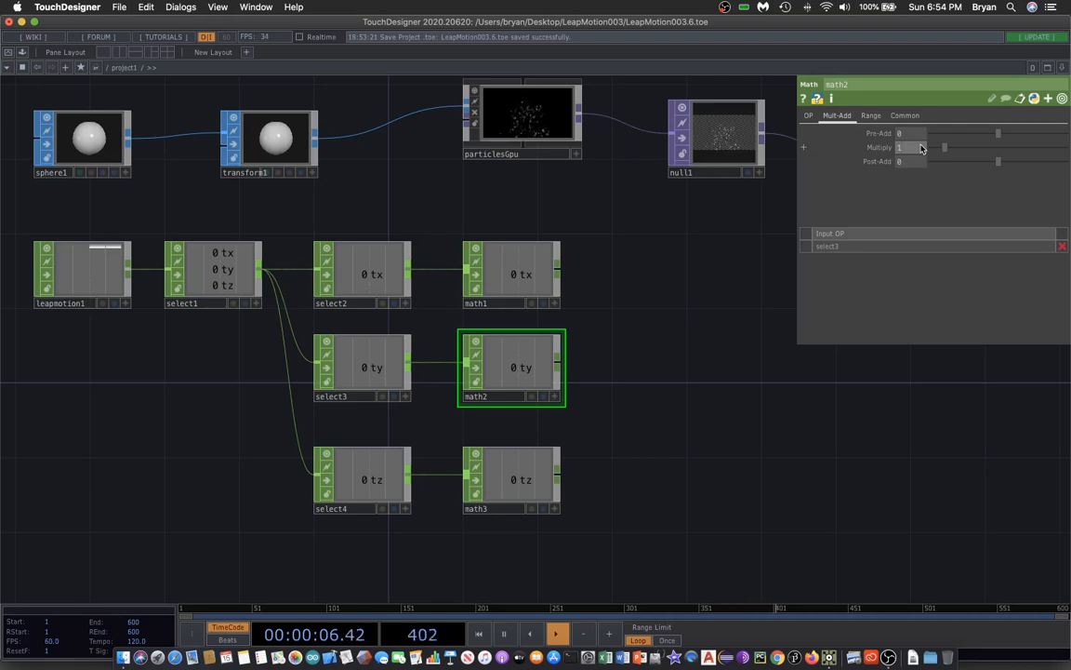
click(908, 163)
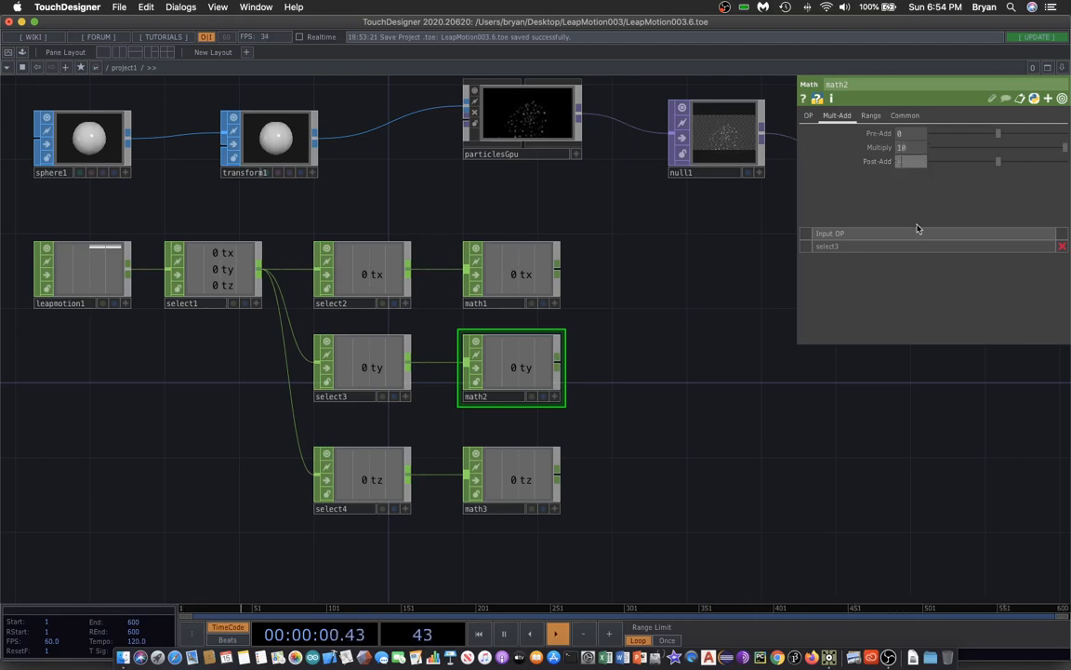
key(Return)
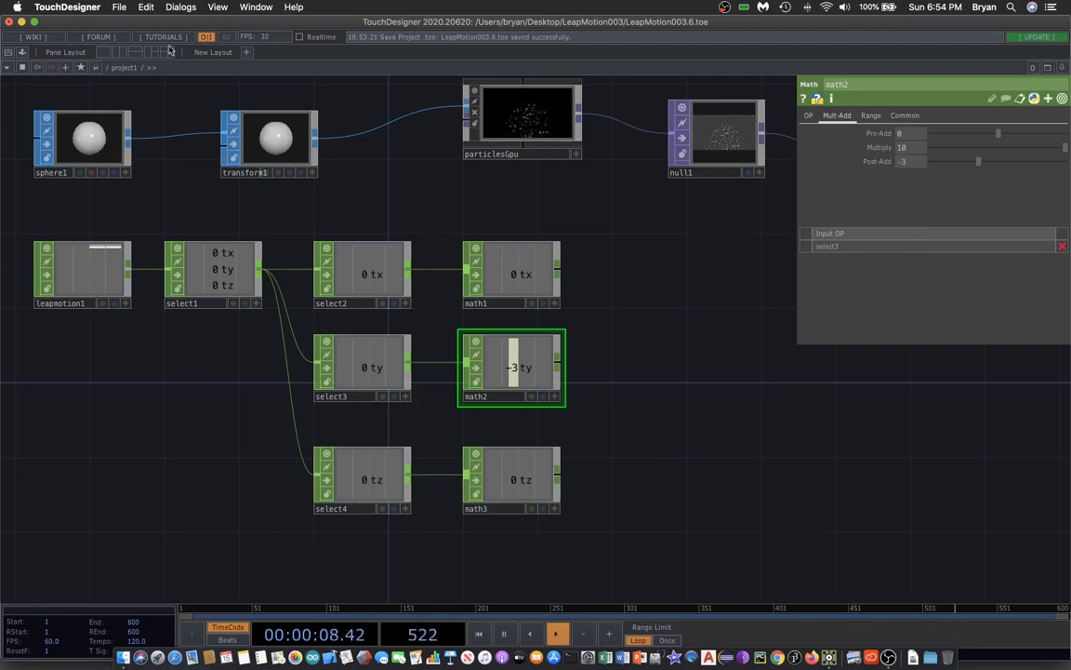
Add a Null CHOP to the right of math1 and wire math1 into it.
key(Tab)
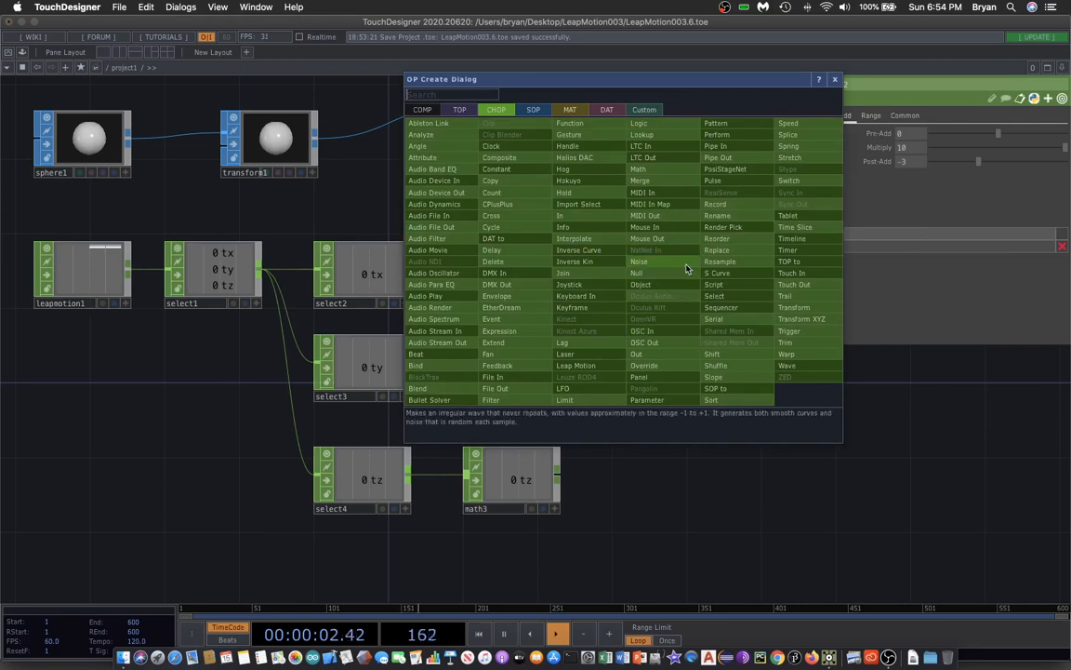
click(658, 275)
click(668, 278)
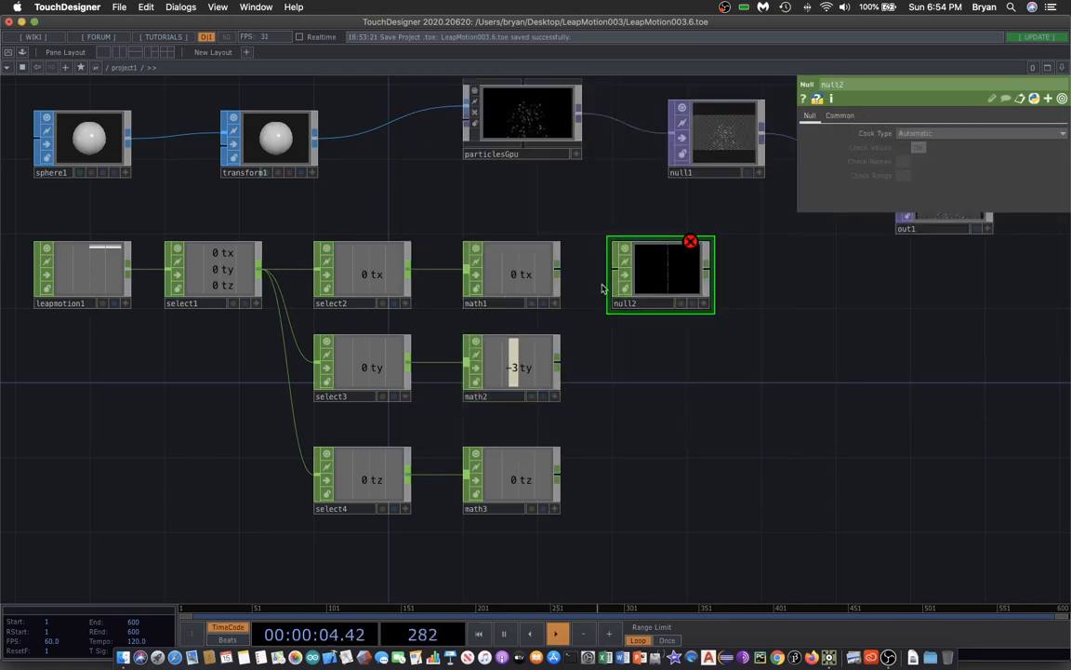
click(556, 269)
click(606, 275)
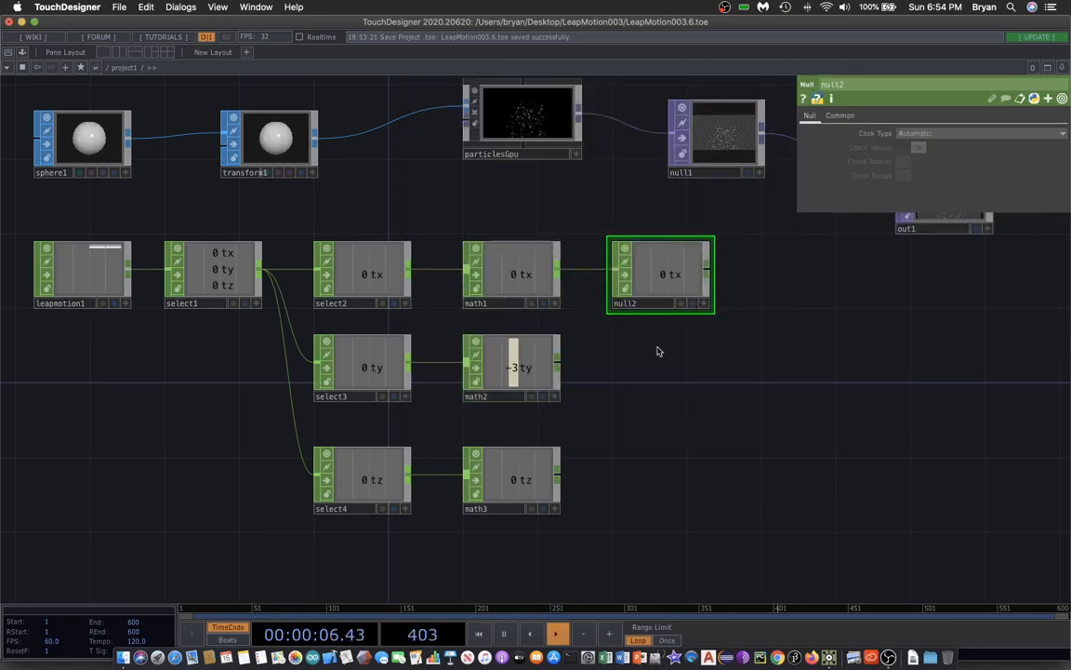
Add a Null CHOP to the right of math2 and wire math2 into it.
key(Tab)
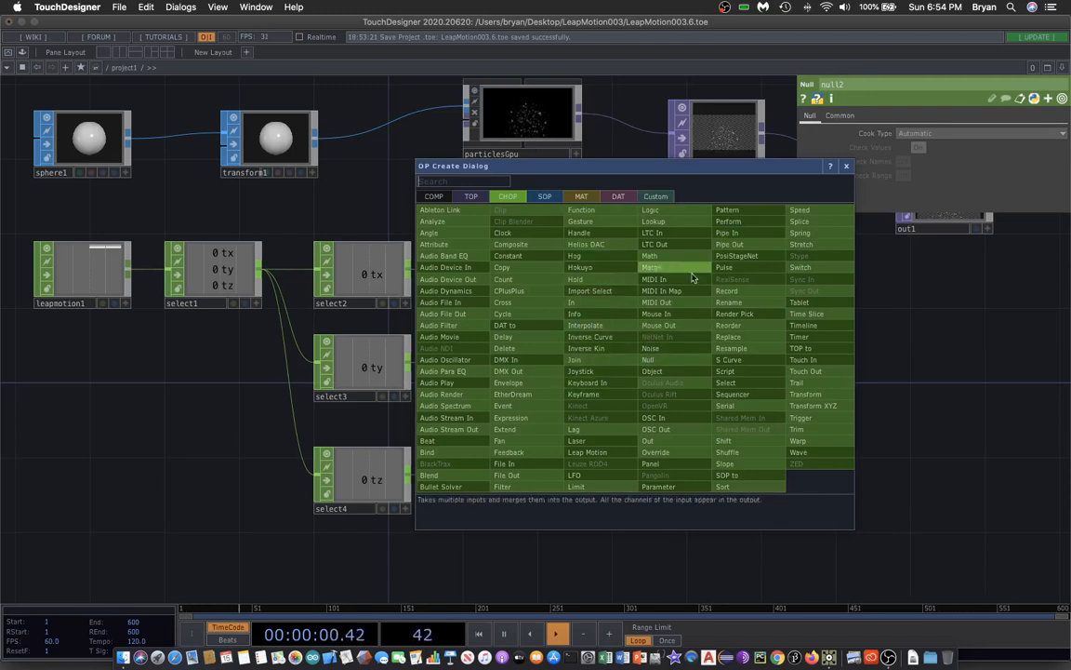
click(664, 359)
click(669, 375)
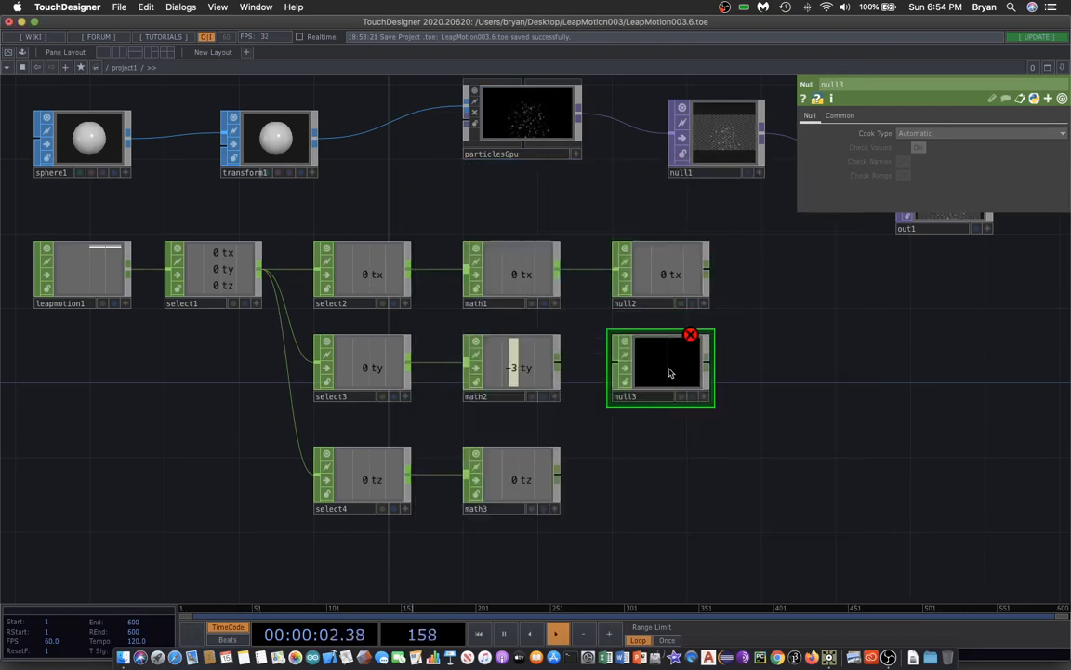
click(557, 363)
click(606, 369)
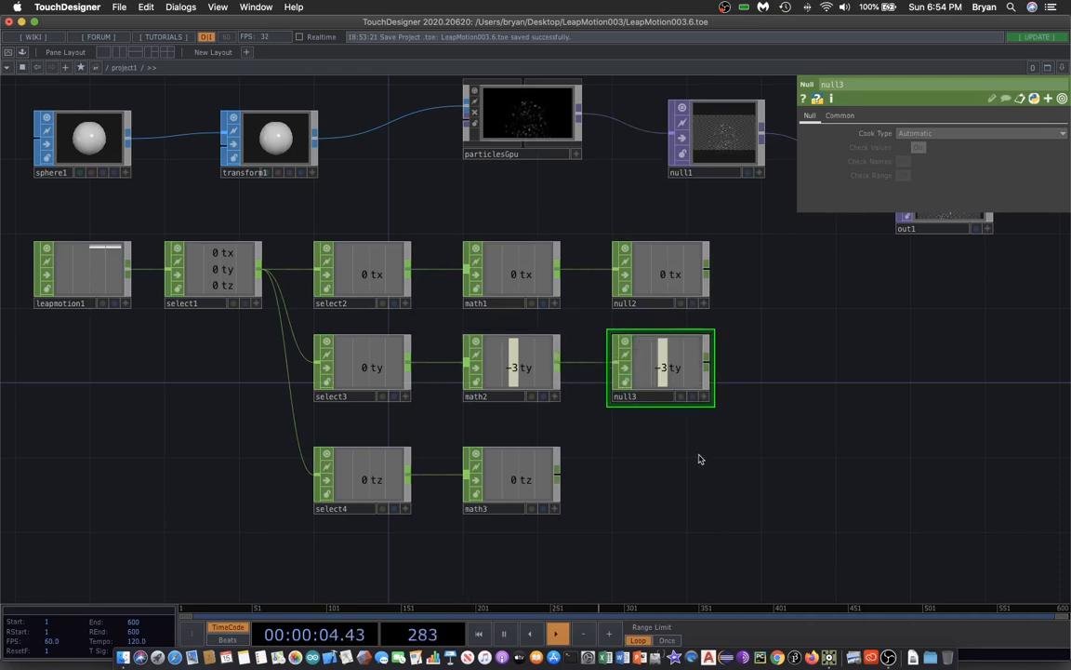
Add a Null CHOP to the right of math3 and wire math3 into it.
key(Tab)
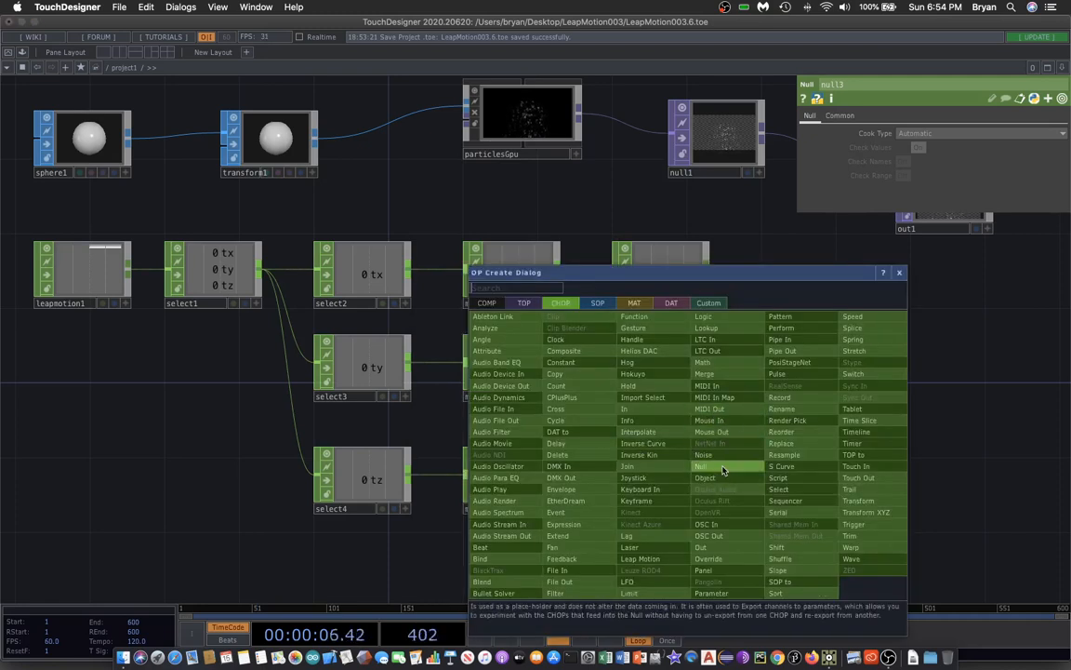
click(721, 466)
click(663, 483)
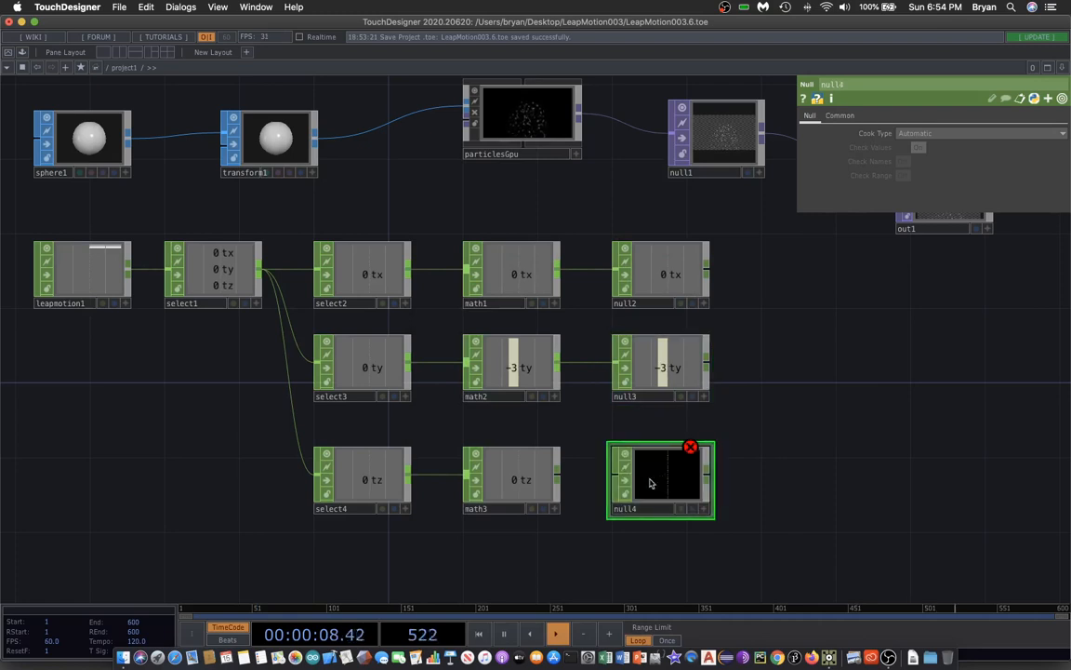
click(557, 479)
click(603, 480)
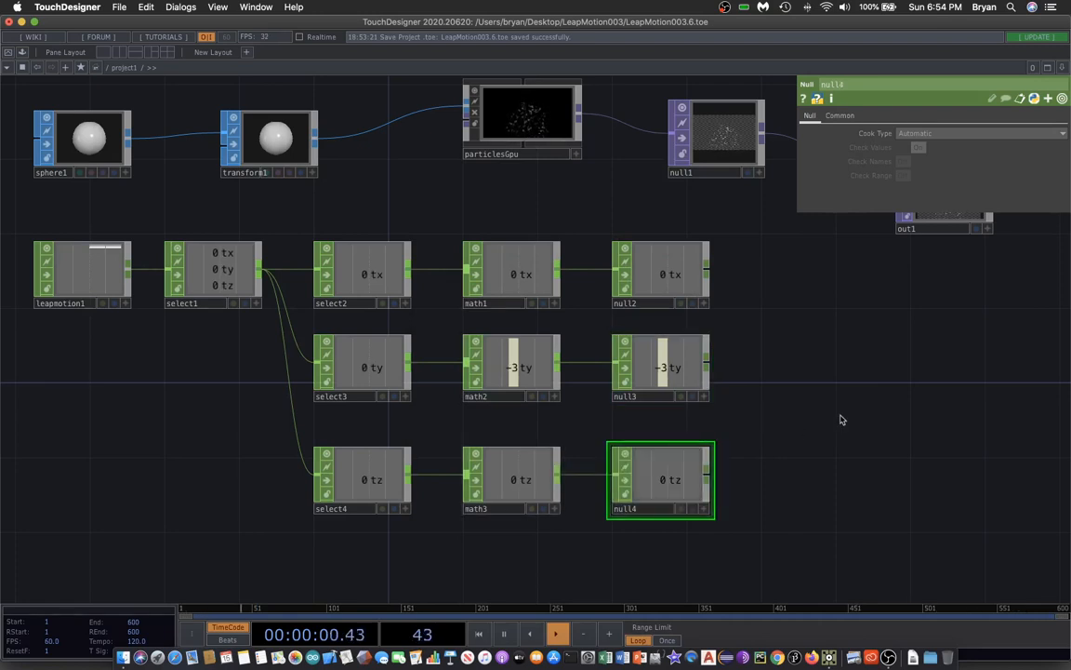
Save the project file.
drag(841, 419, 720, 484)
click(116, 9)
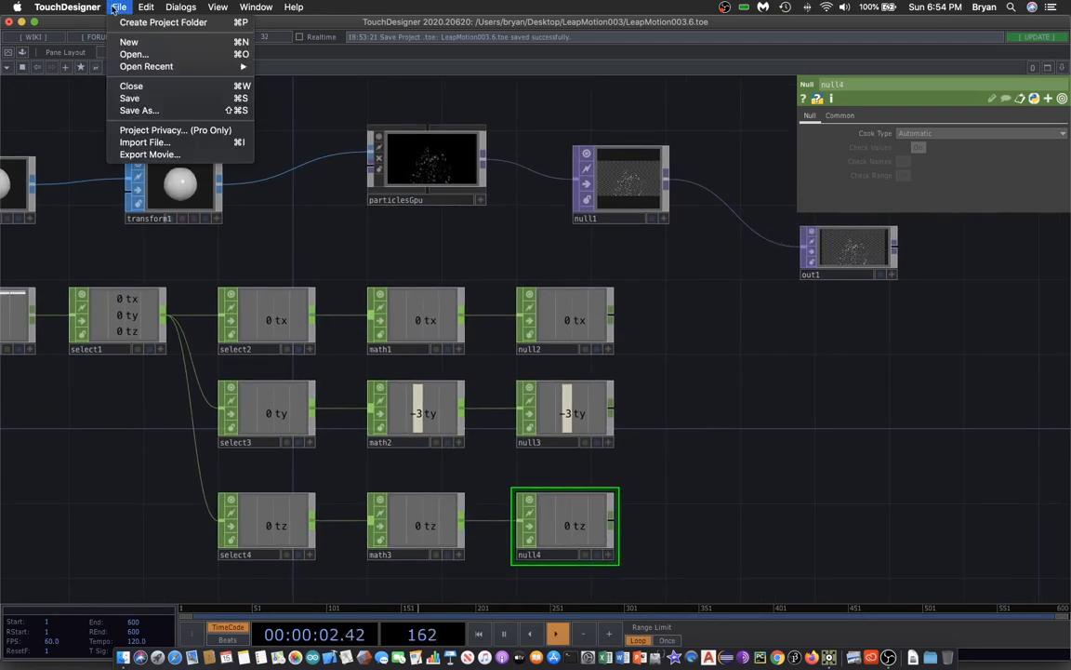
click(149, 99)
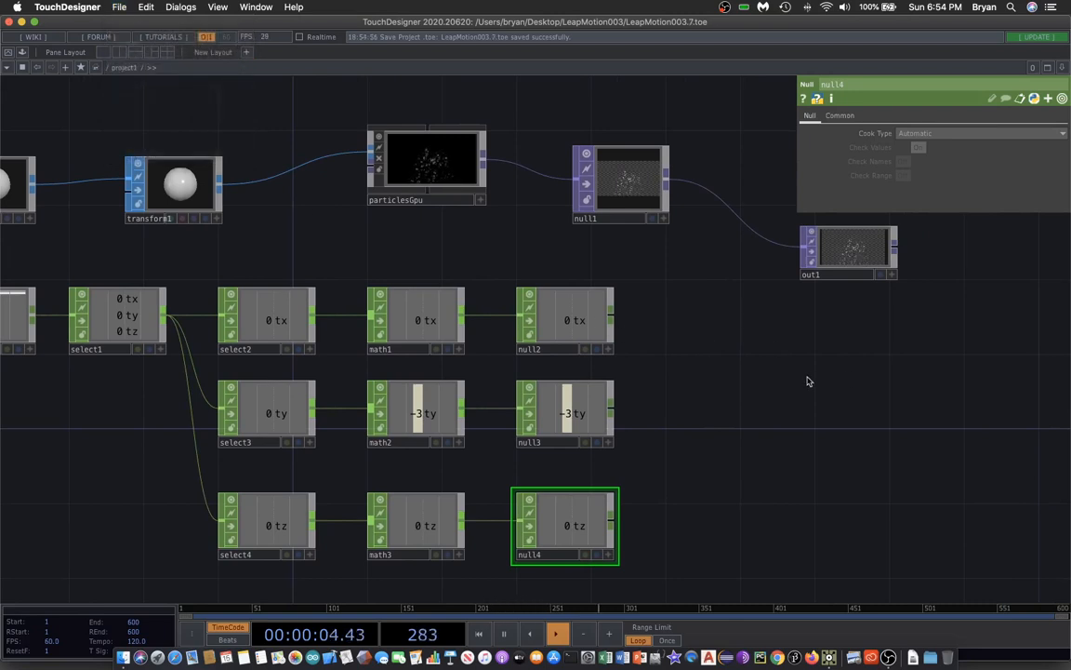
Activate the viewers of null2, null3 and null4, and export null2's tx channel to transform1's Translate X.
click(576, 331)
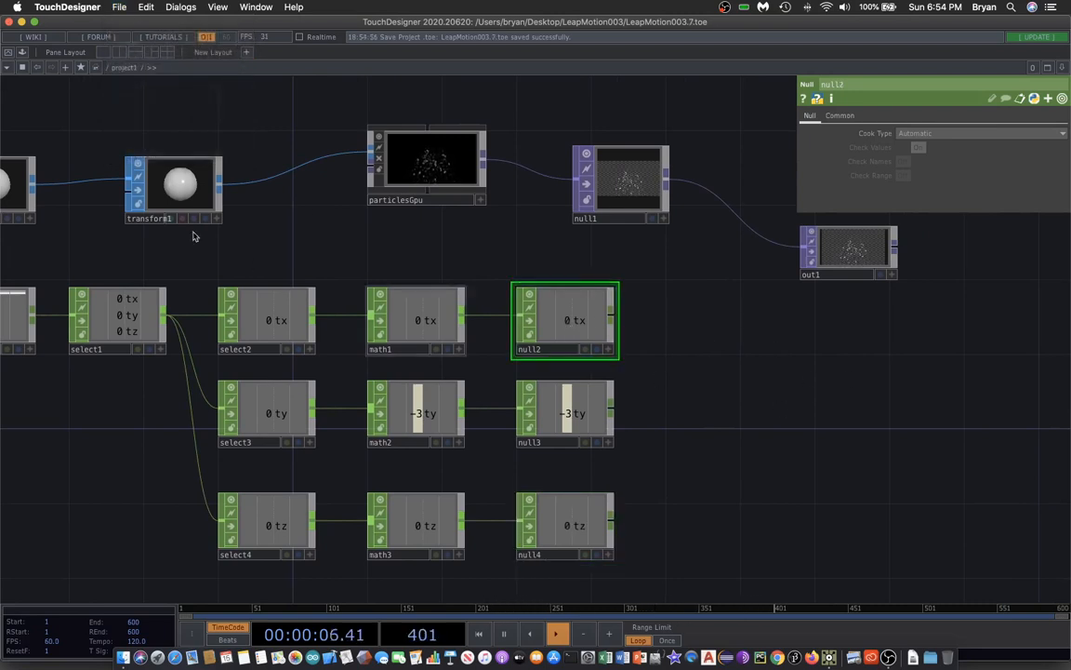
click(164, 174)
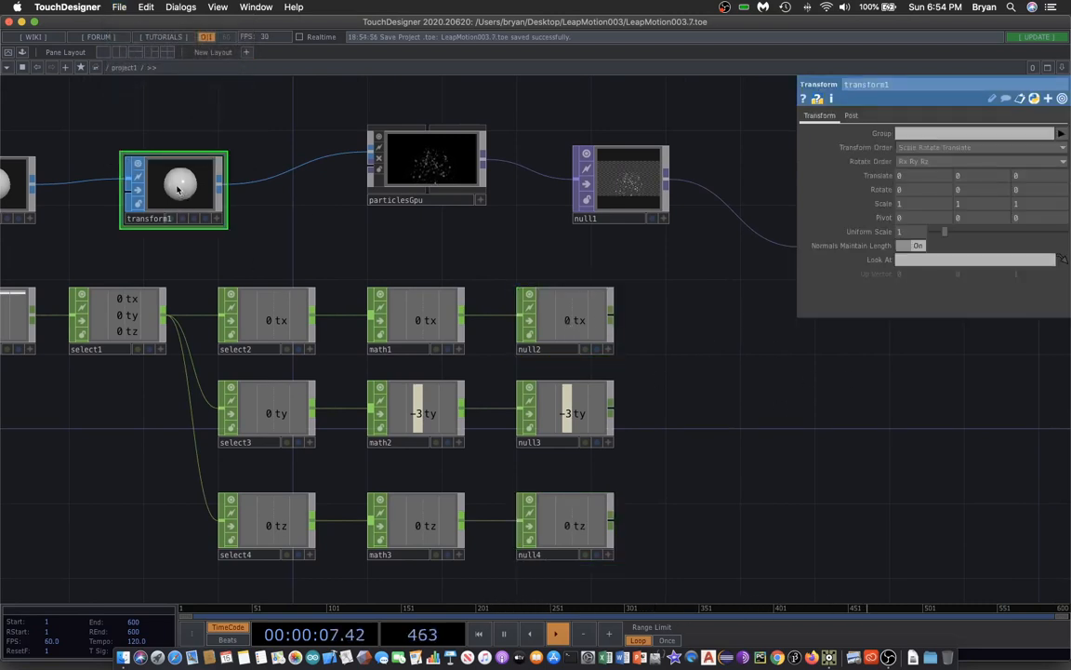
click(607, 349)
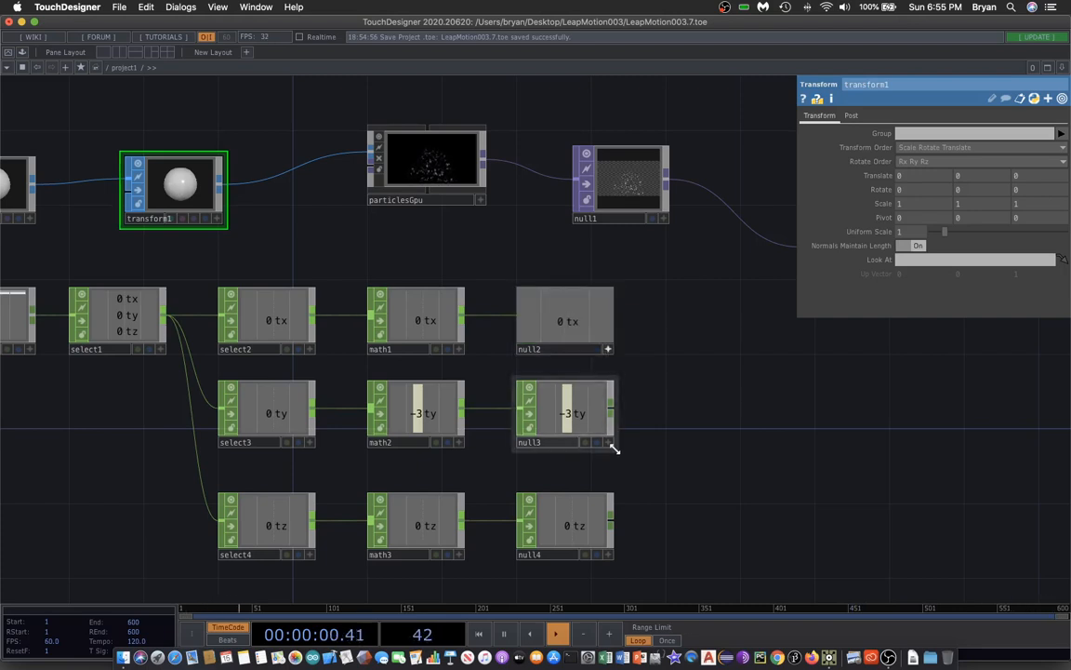
click(609, 444)
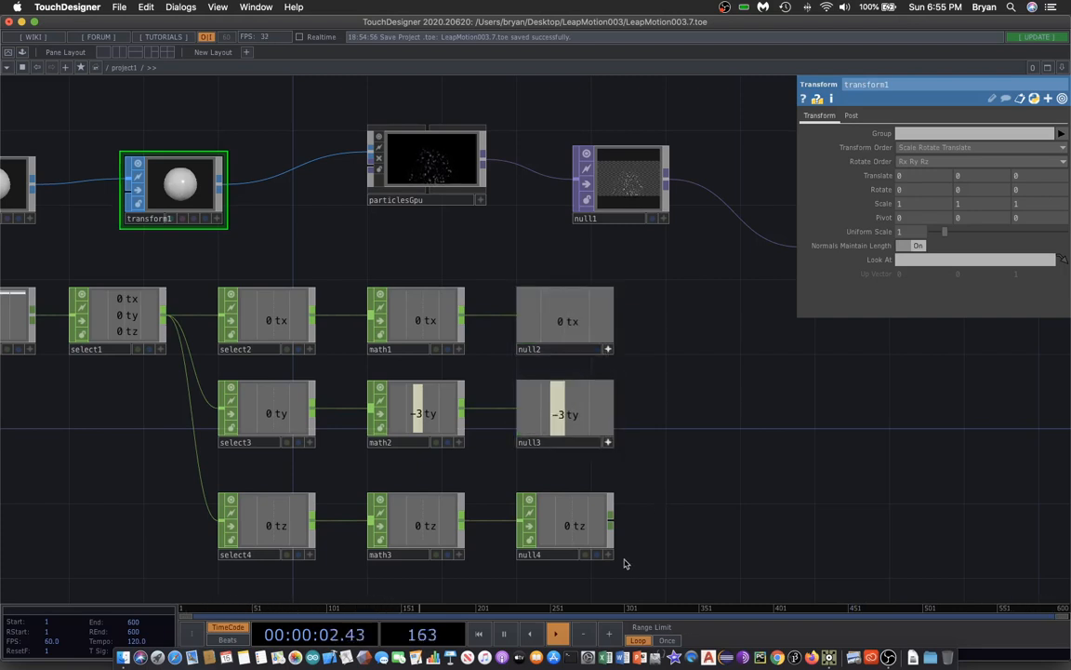
click(608, 555)
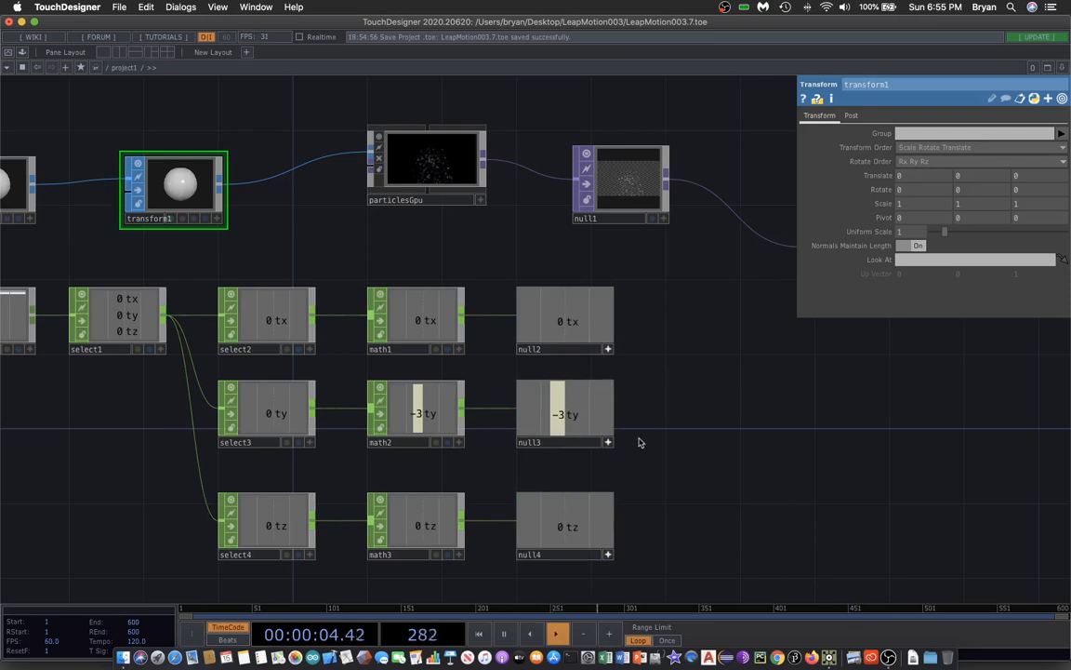
mouse_move(564, 326)
mouse_down()
mouse_move(576, 329)
mouse_move(803, 134)
mouse_move(816, 153)
mouse_move(908, 176)
mouse_up()
click(893, 166)
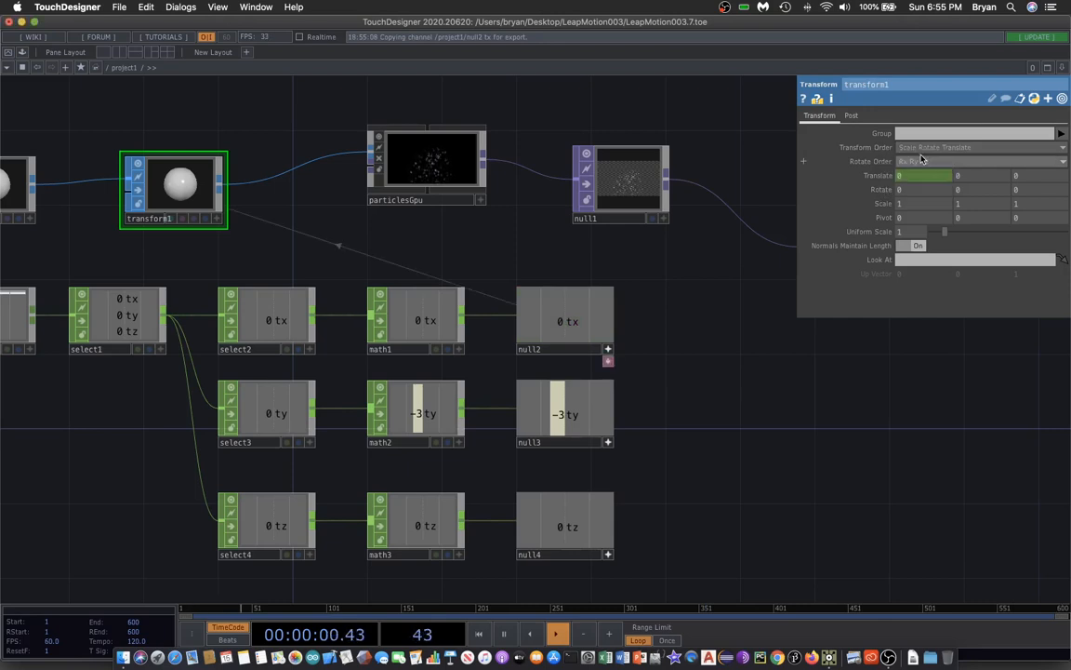
Export null3's ty channel to transform1's Translate Y and null4's tz channel to Translate Z.
drag(564, 419, 976, 177)
click(976, 156)
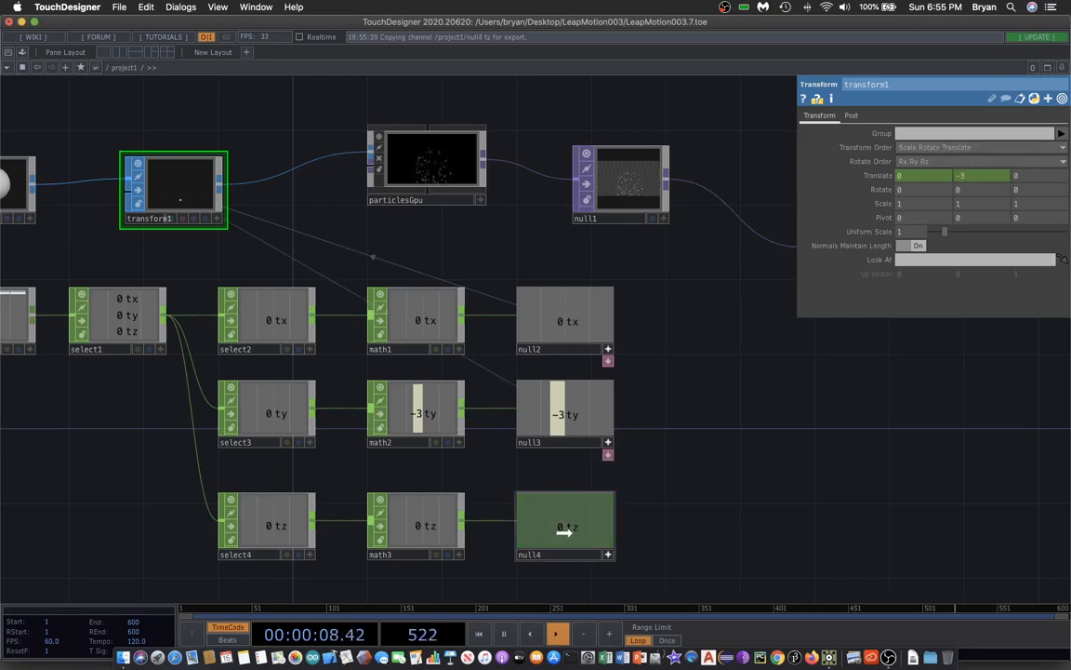
drag(565, 532, 1029, 175)
click(930, 141)
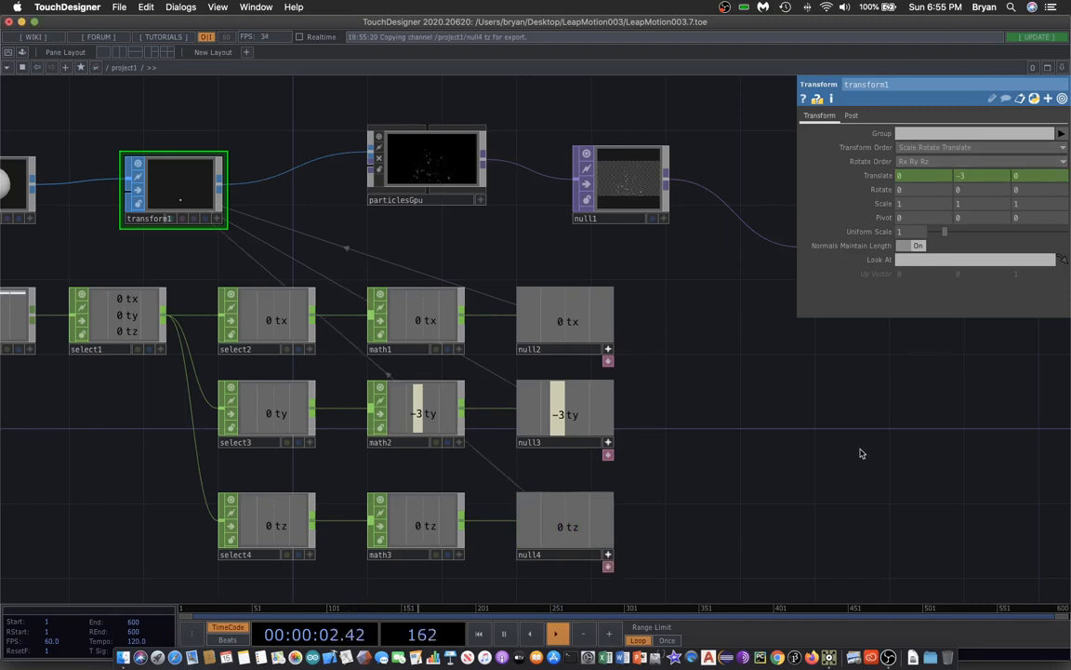
Turn off the active viewers of null2, null3 and null4 and save the project.
click(608, 350)
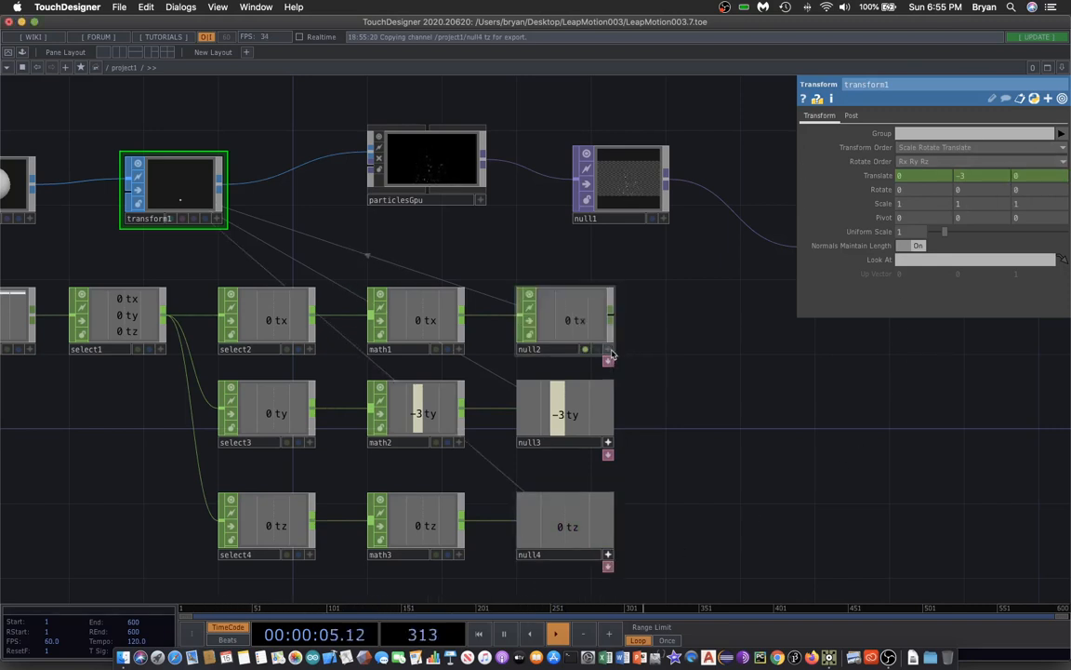
click(607, 445)
click(609, 556)
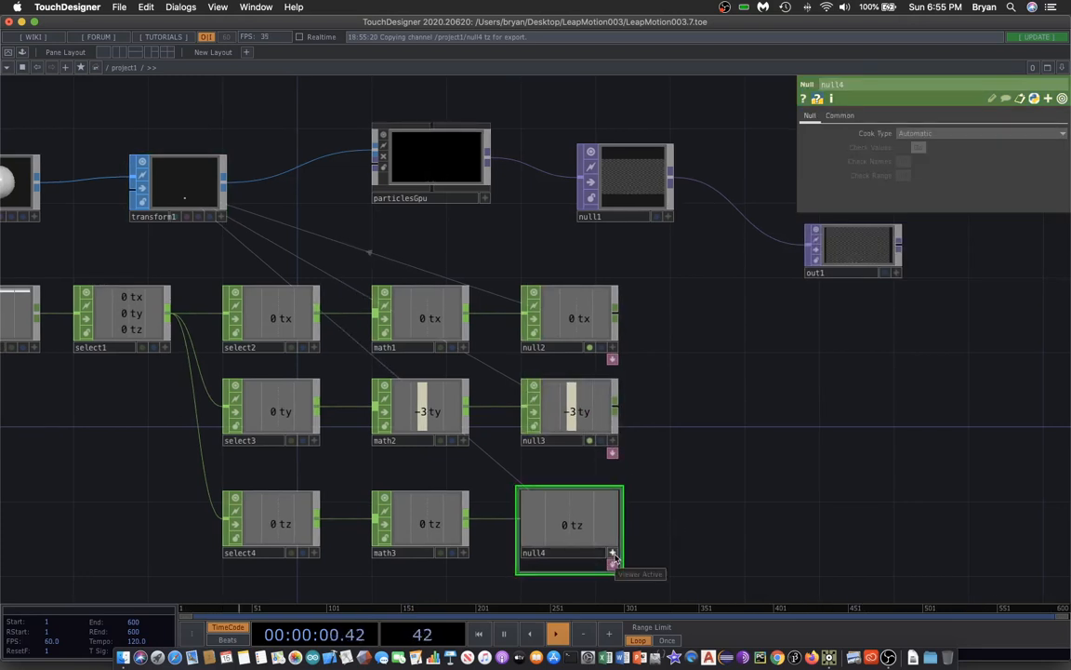
click(612, 556)
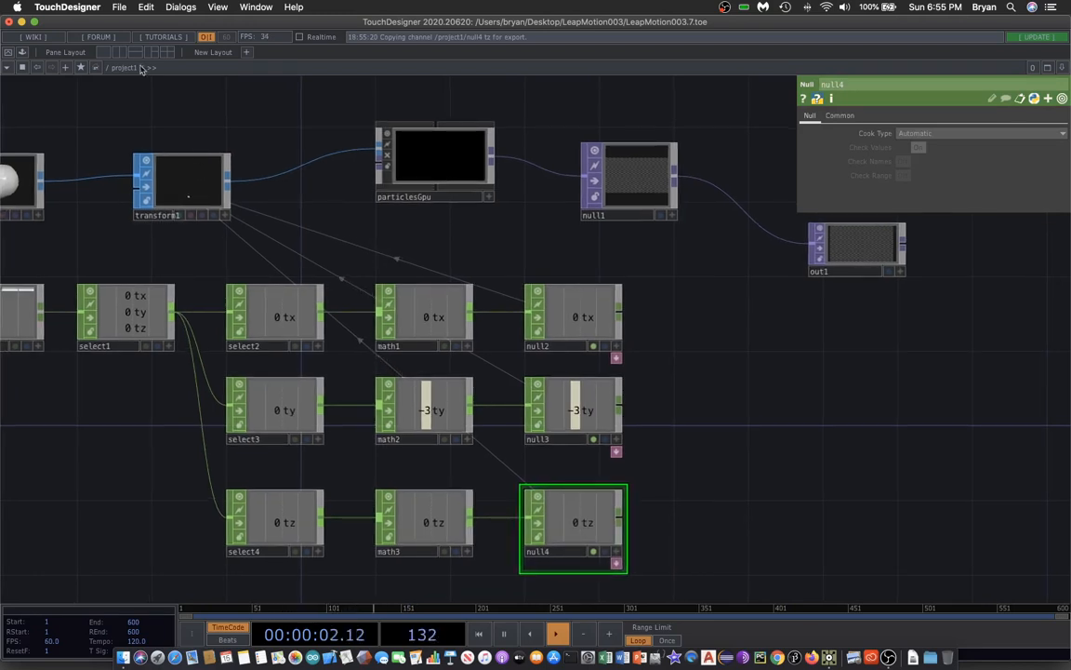
click(104, 4)
click(144, 94)
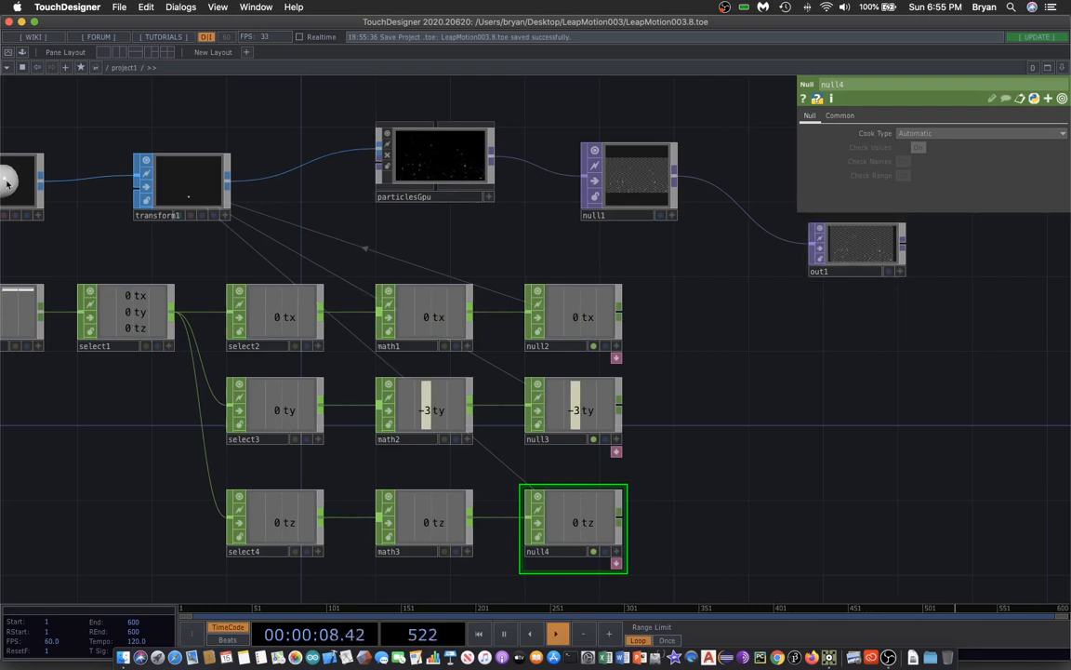
Preview the particle output in Perform mode and exit it.
click(8, 51)
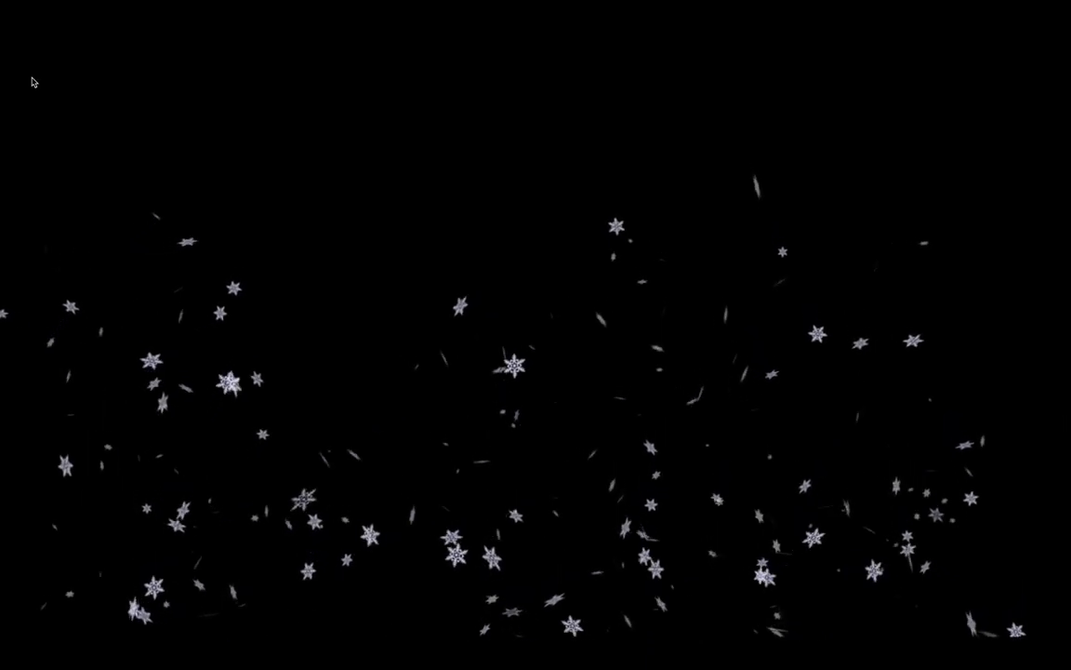
key(Escape)
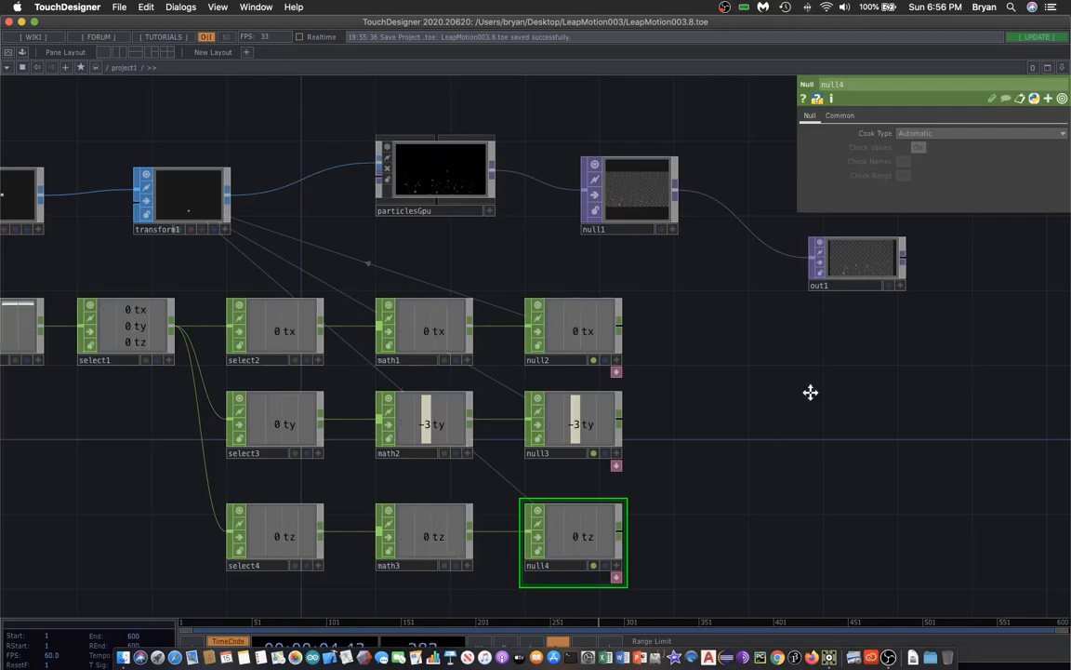
Save the project again.
drag(810, 392, 729, 485)
drag(688, 167, 716, 242)
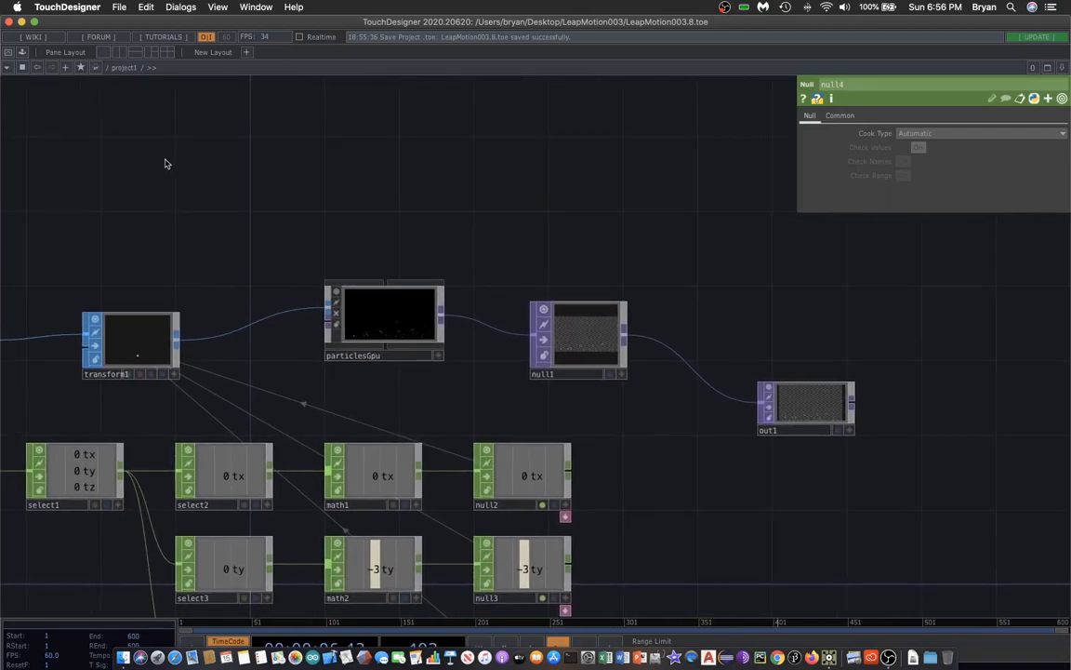
click(114, 6)
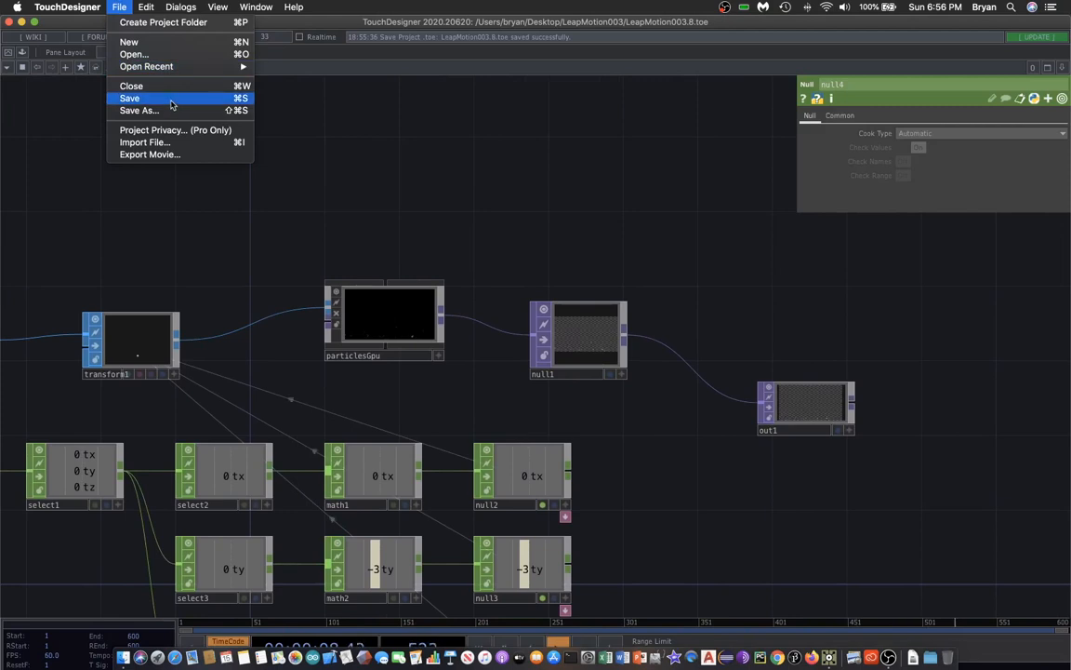
click(171, 101)
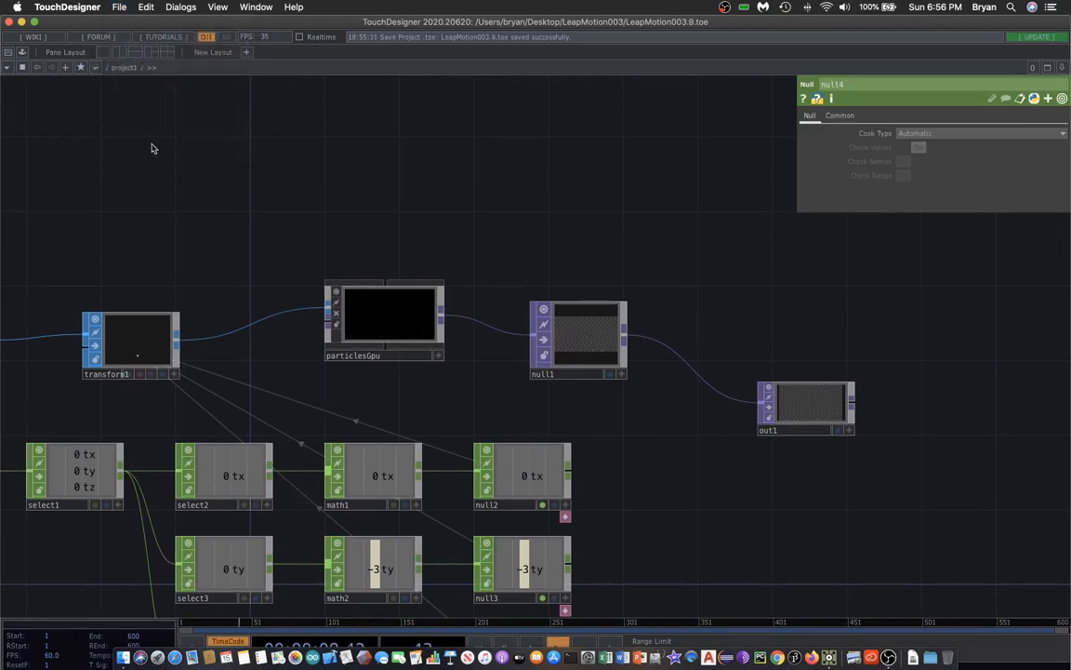
Add a Video Device In TOP above particlesGpu.
key(Tab)
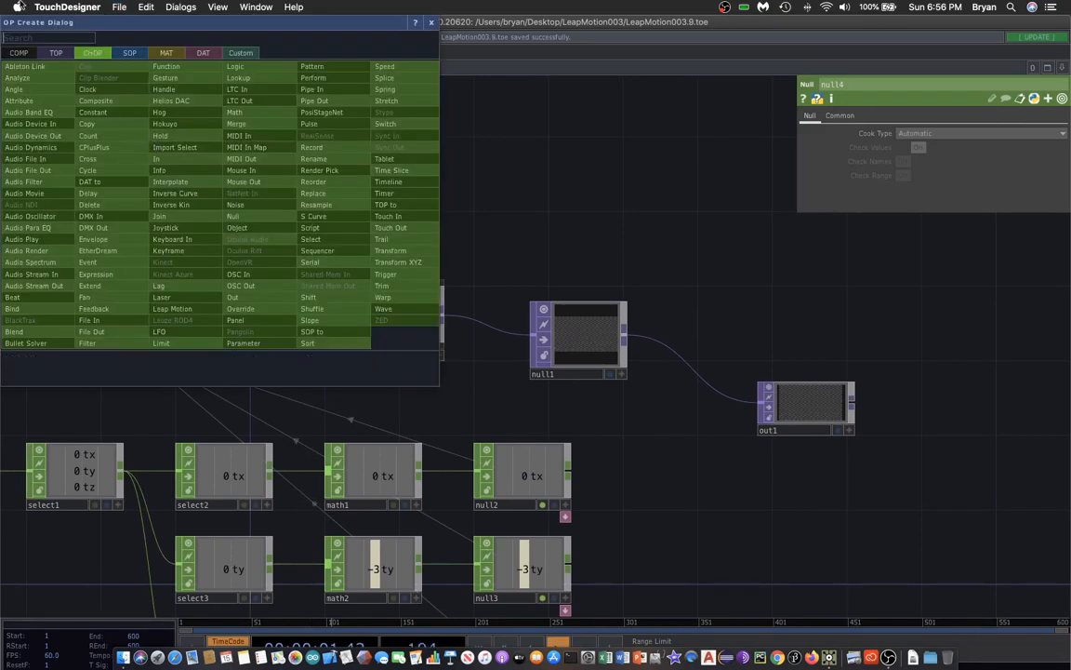
click(56, 52)
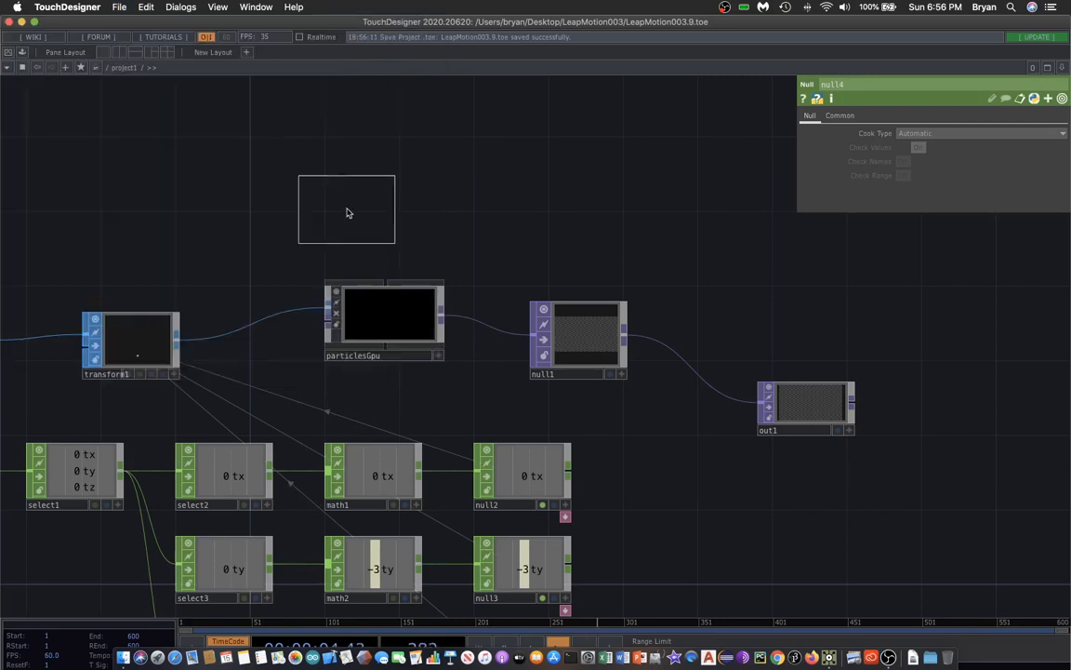
click(314, 185)
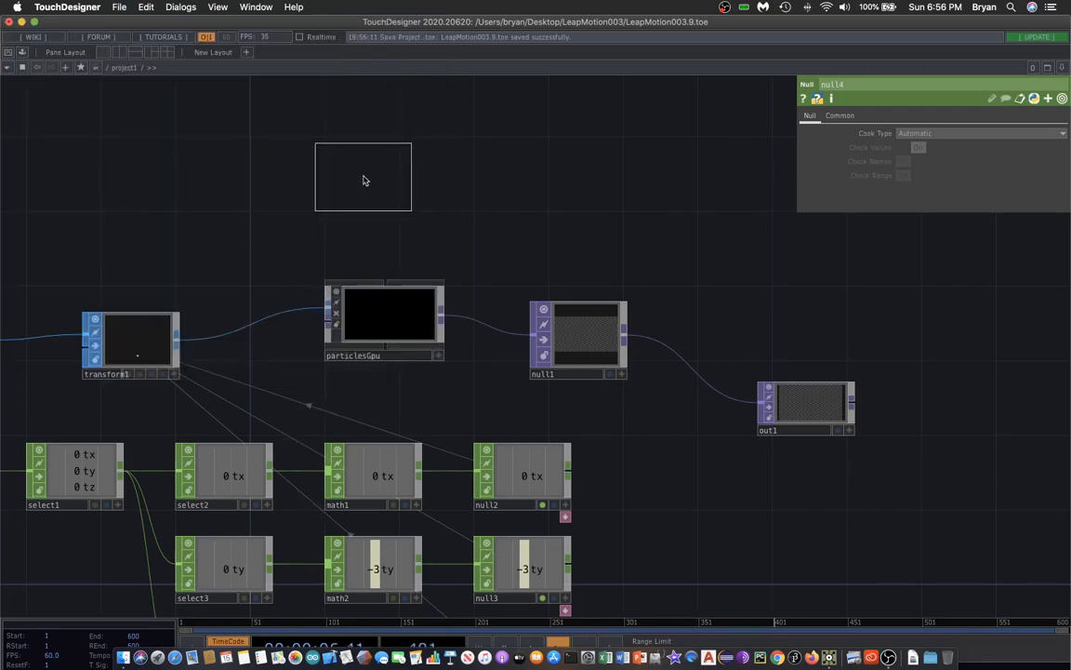
click(361, 176)
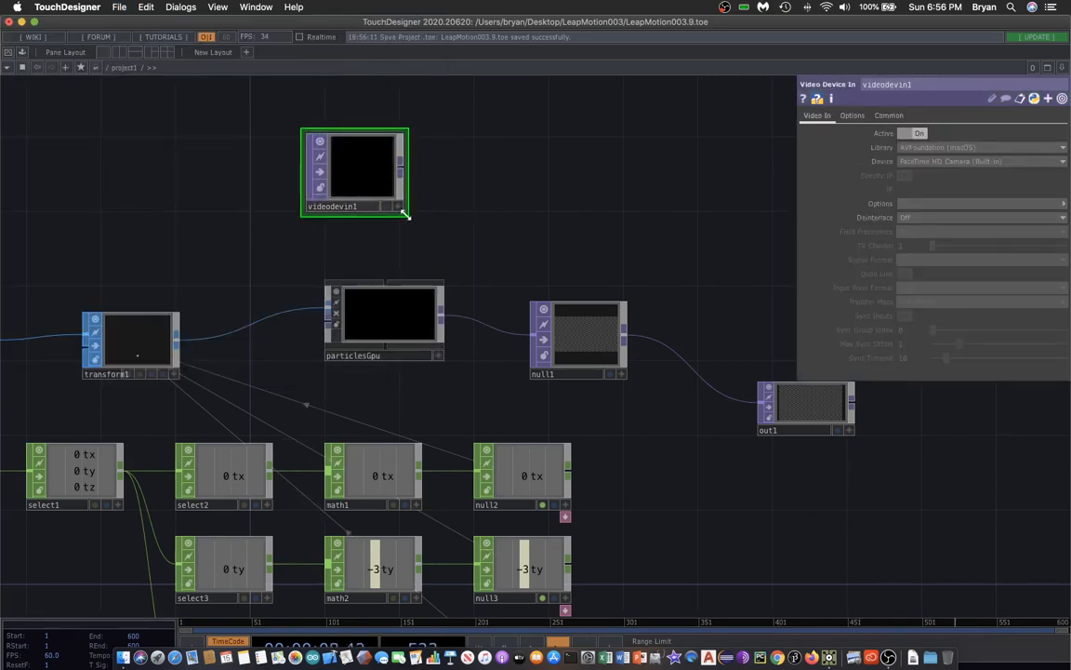
Add a Flip TOP fed by videodevin1 and turn on its Flip X.
drag(531, 201, 433, 211)
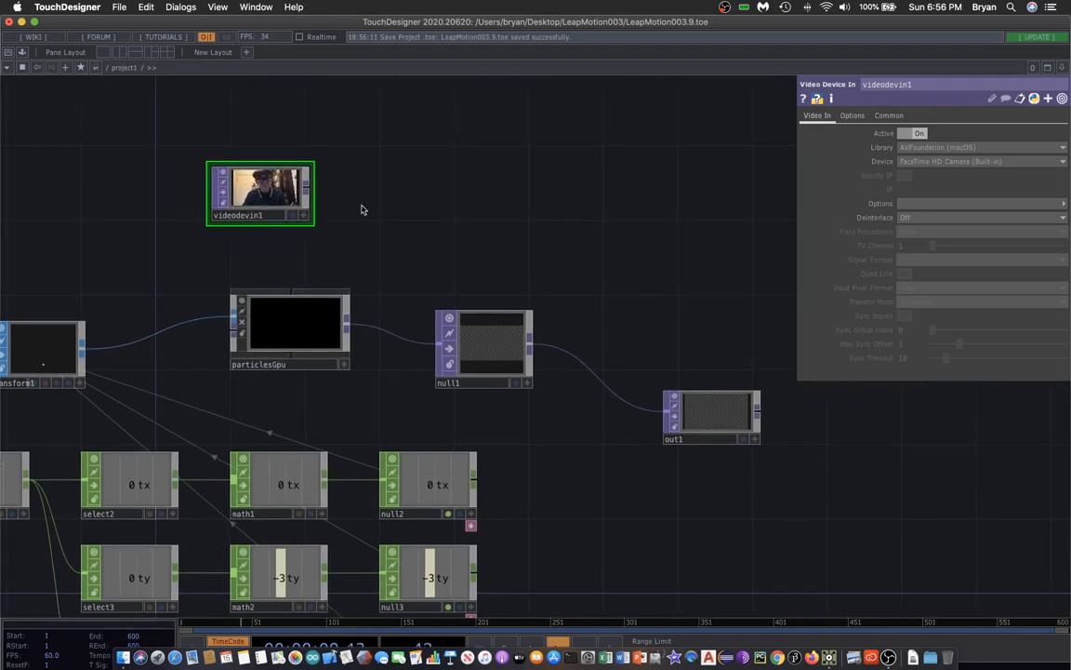
key(Tab)
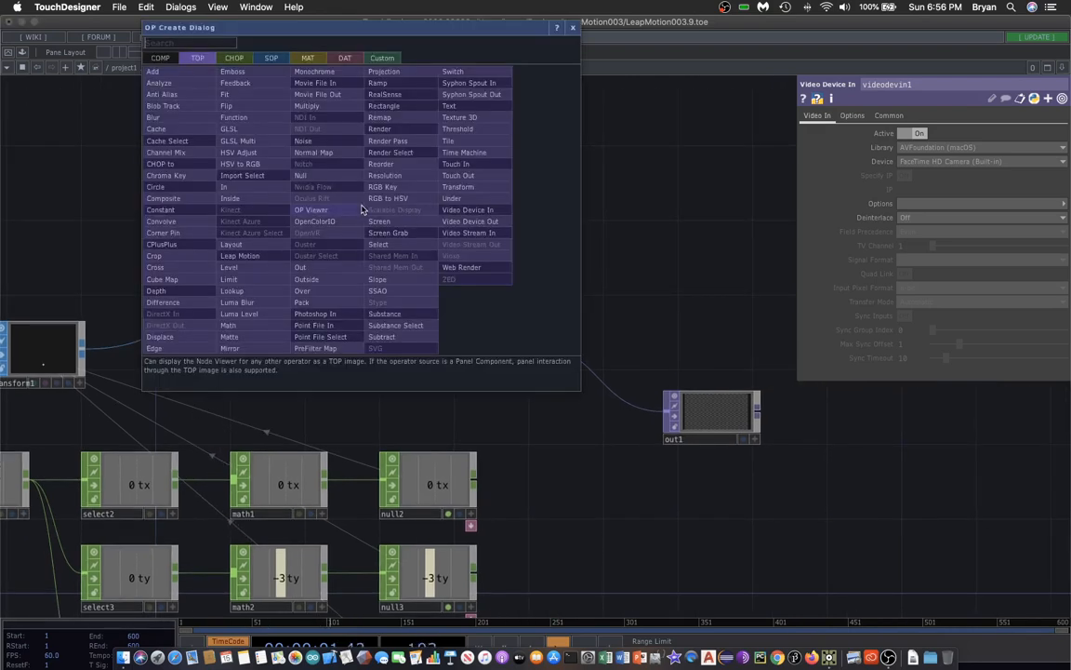
click(275, 105)
click(406, 183)
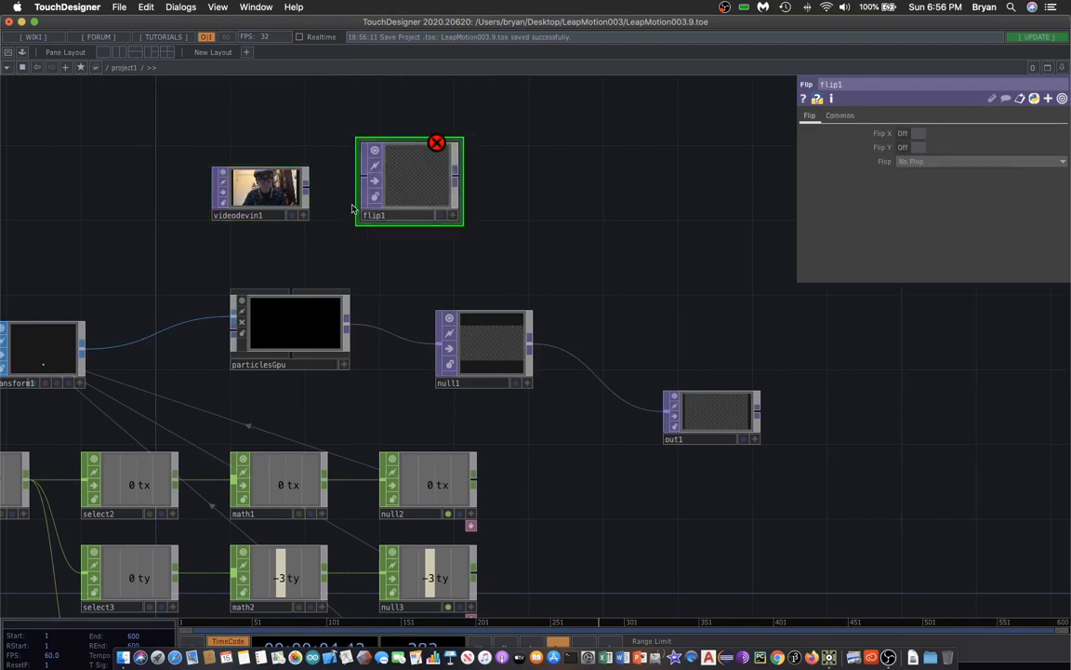
click(388, 172)
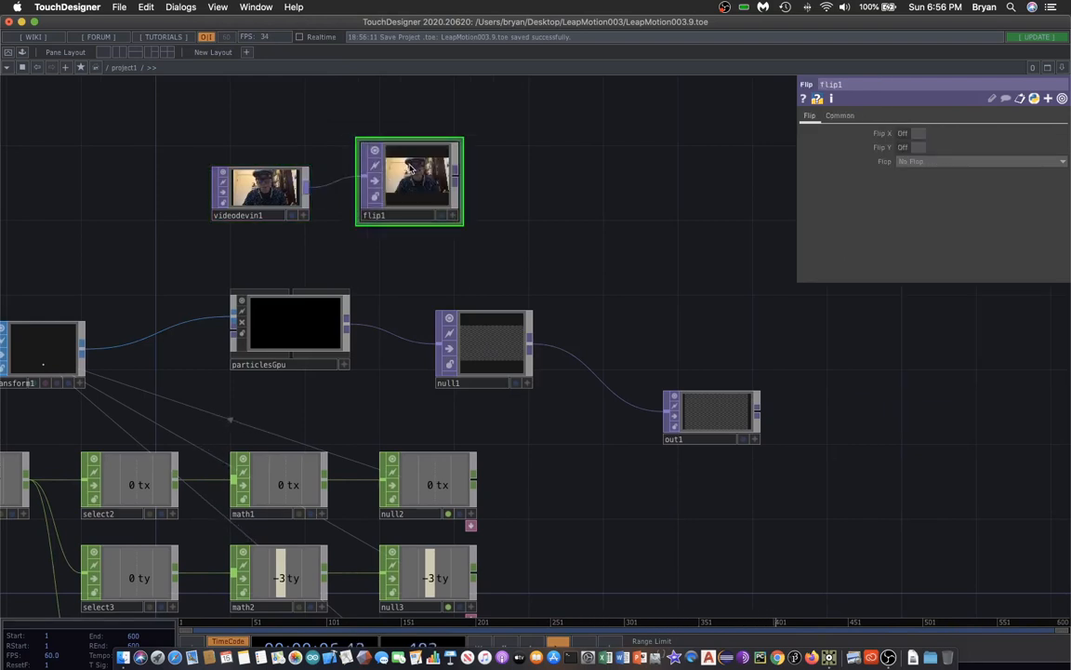
click(907, 134)
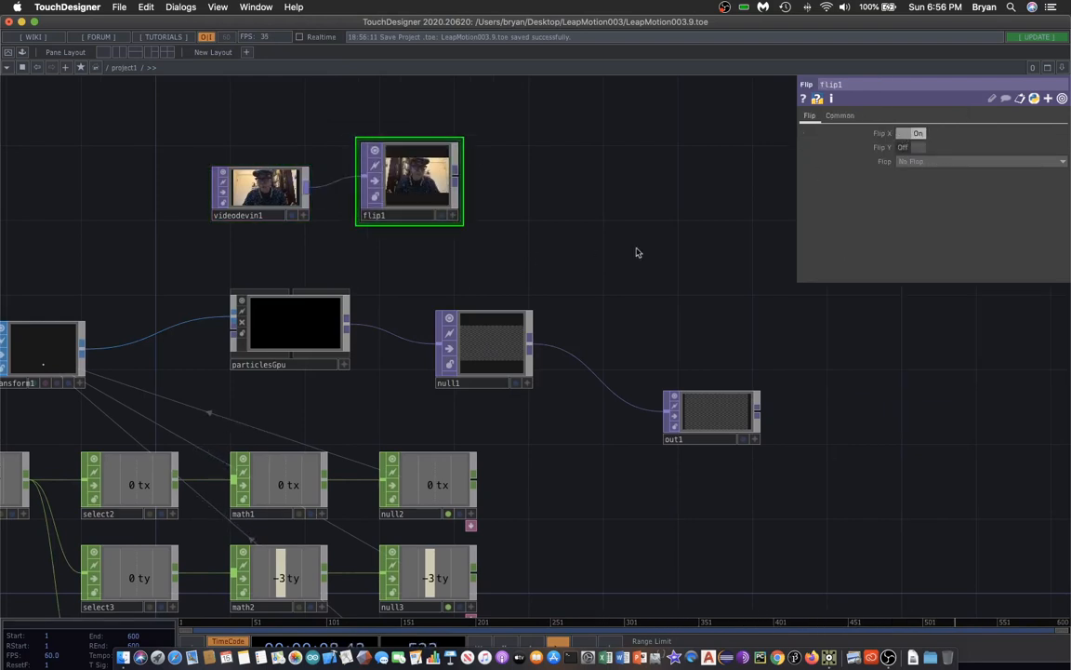
click(459, 222)
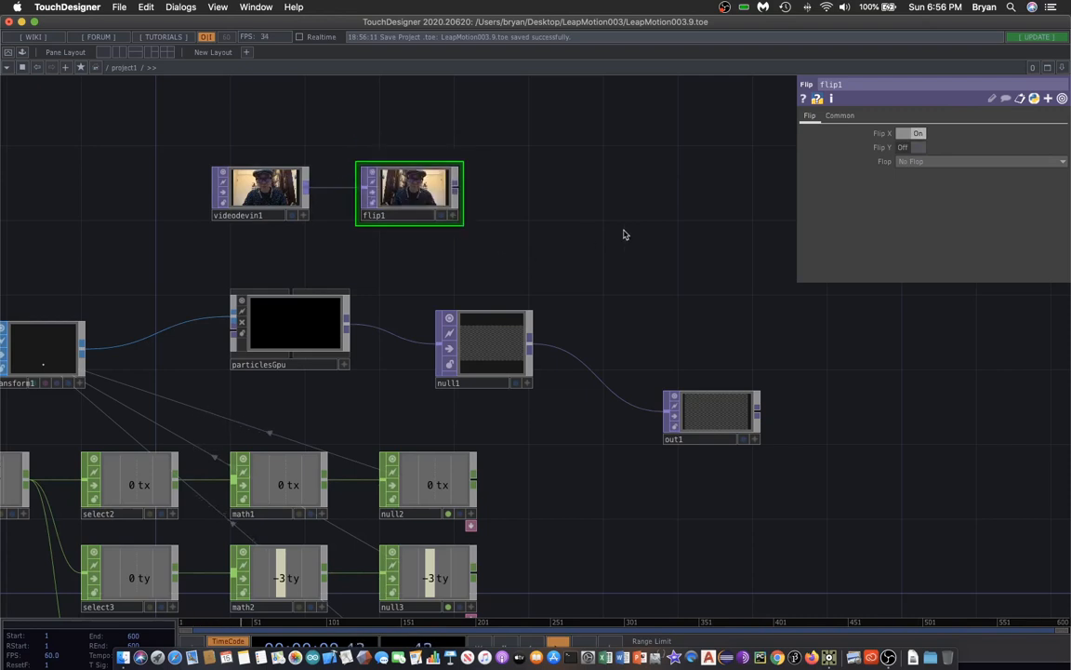
Add a Composite TOP to the right and connect flip1 into it.
drag(600, 231, 505, 257)
key(Tab)
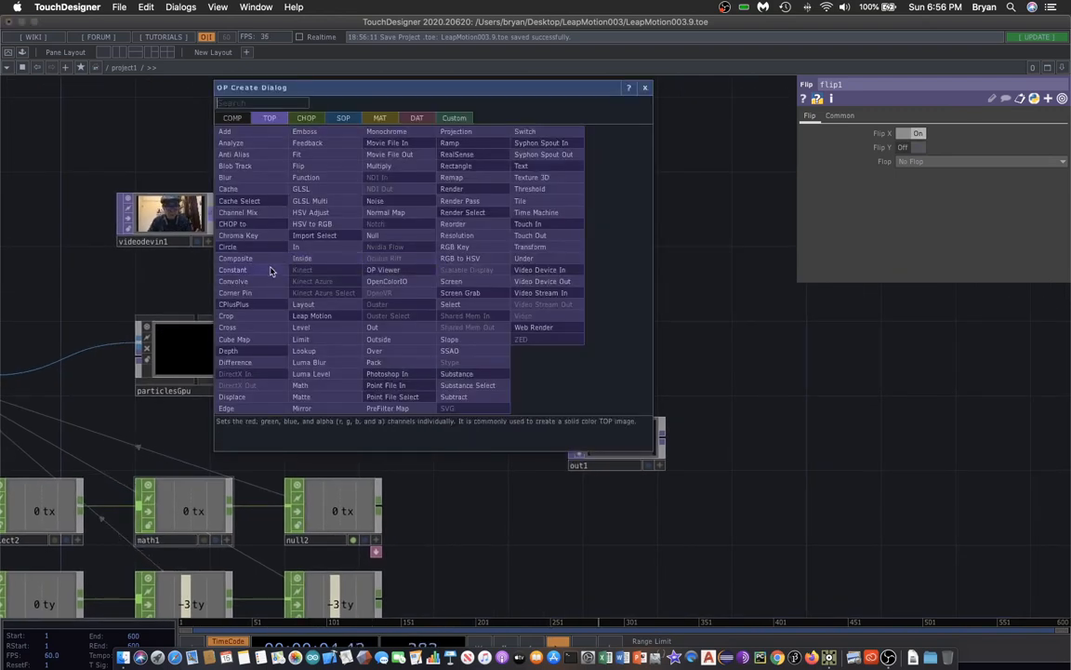
click(244, 236)
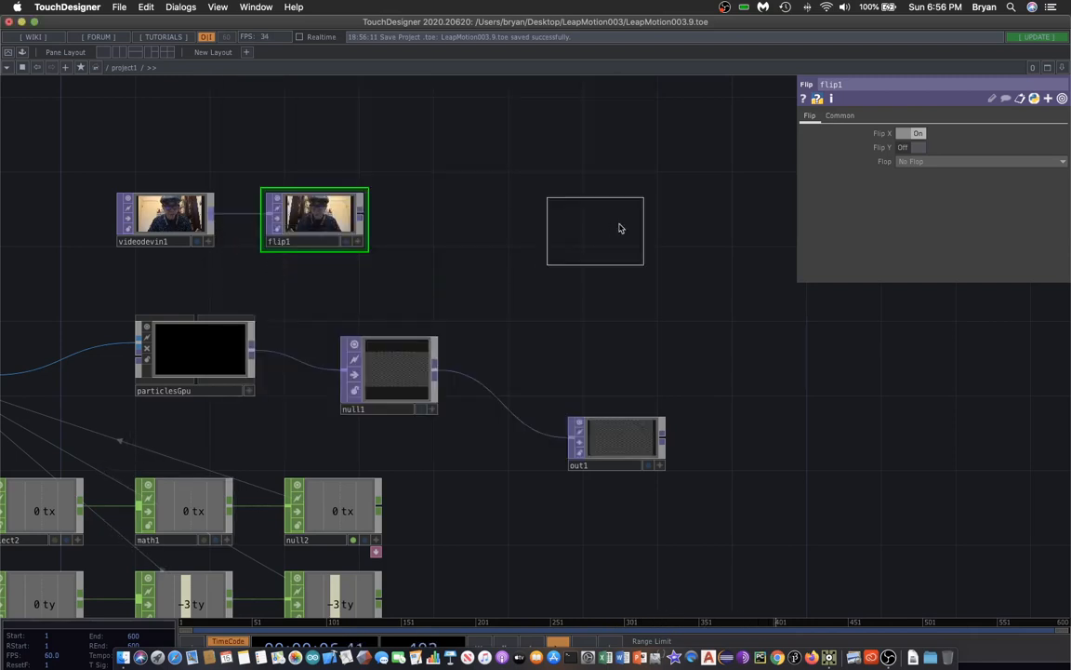
click(634, 216)
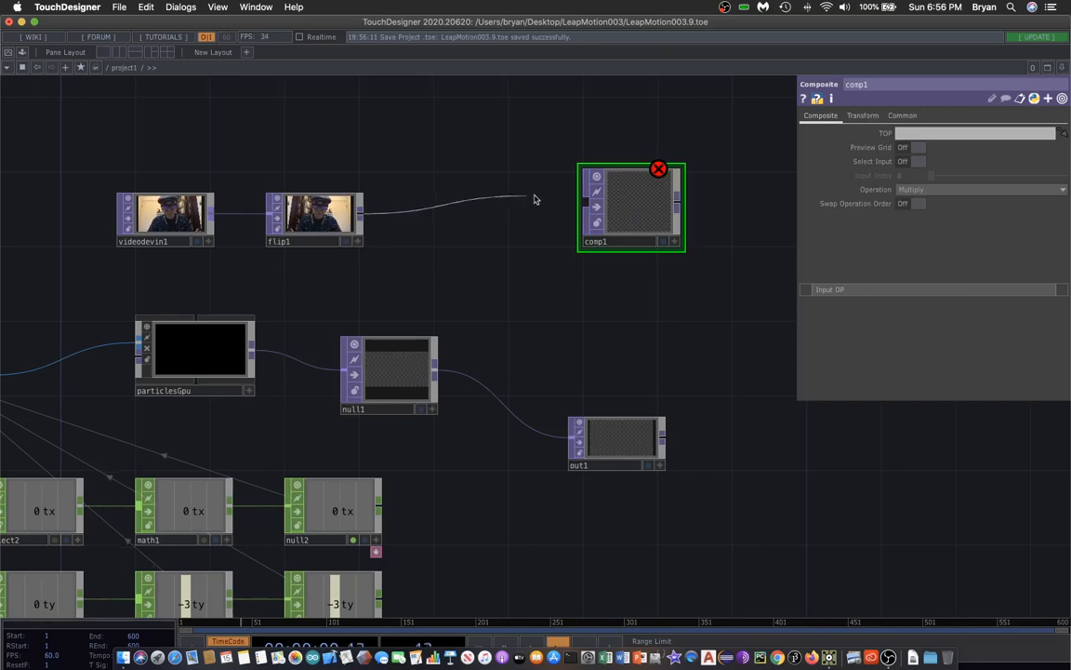
drag(569, 197, 582, 199)
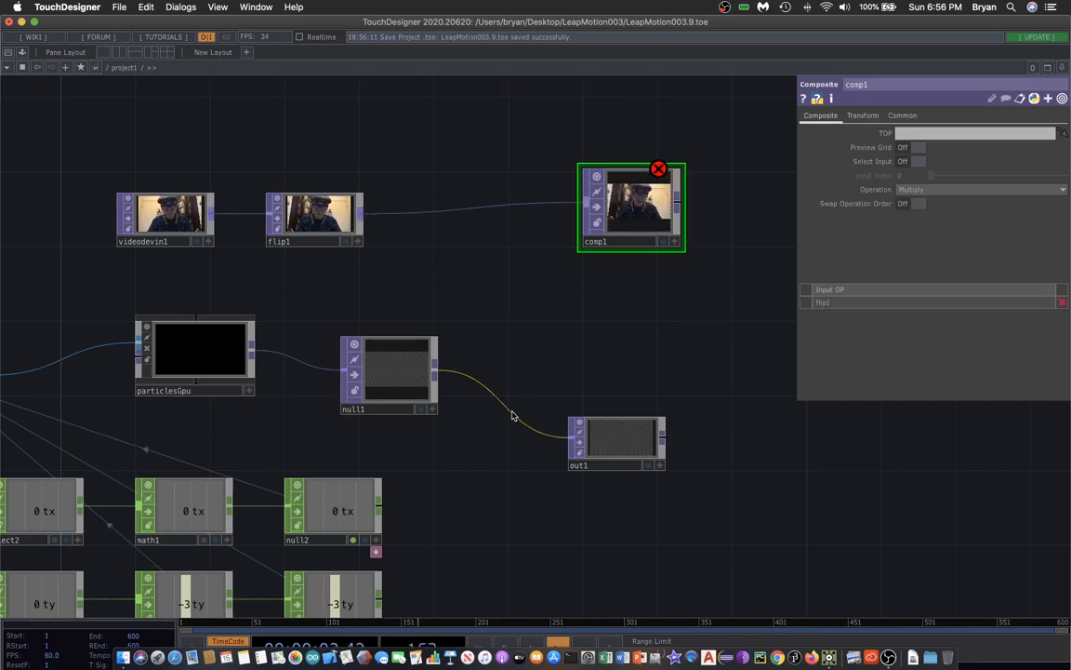
Disconnect null1 from out1, wire null1 into comp1 as its second input, and connect comp1 to out1.
right_click(510, 416)
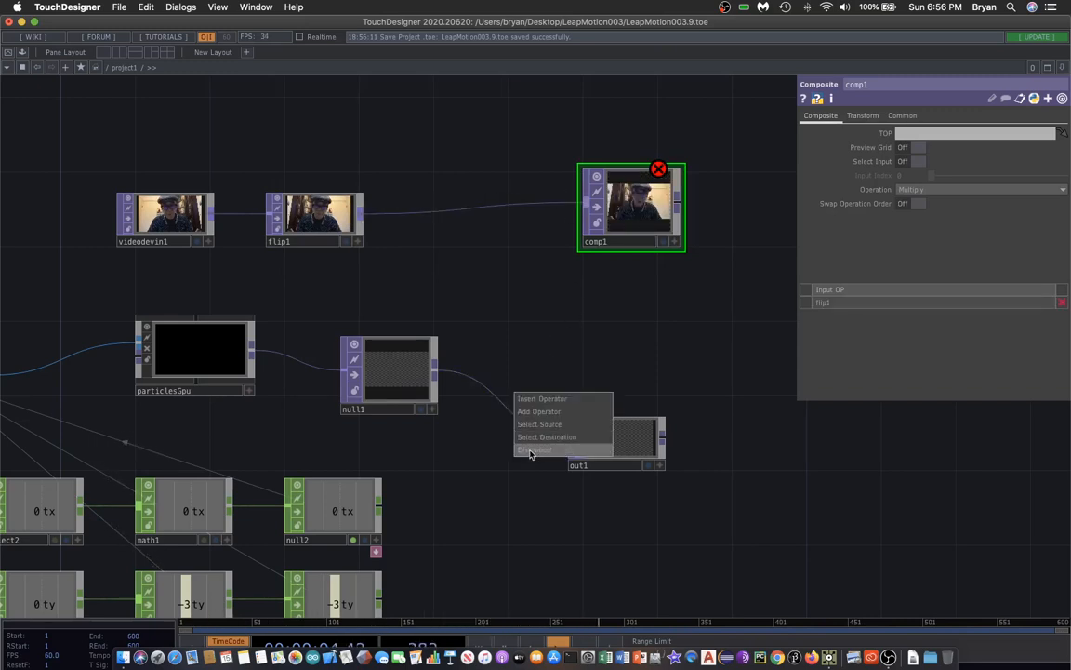
click(531, 451)
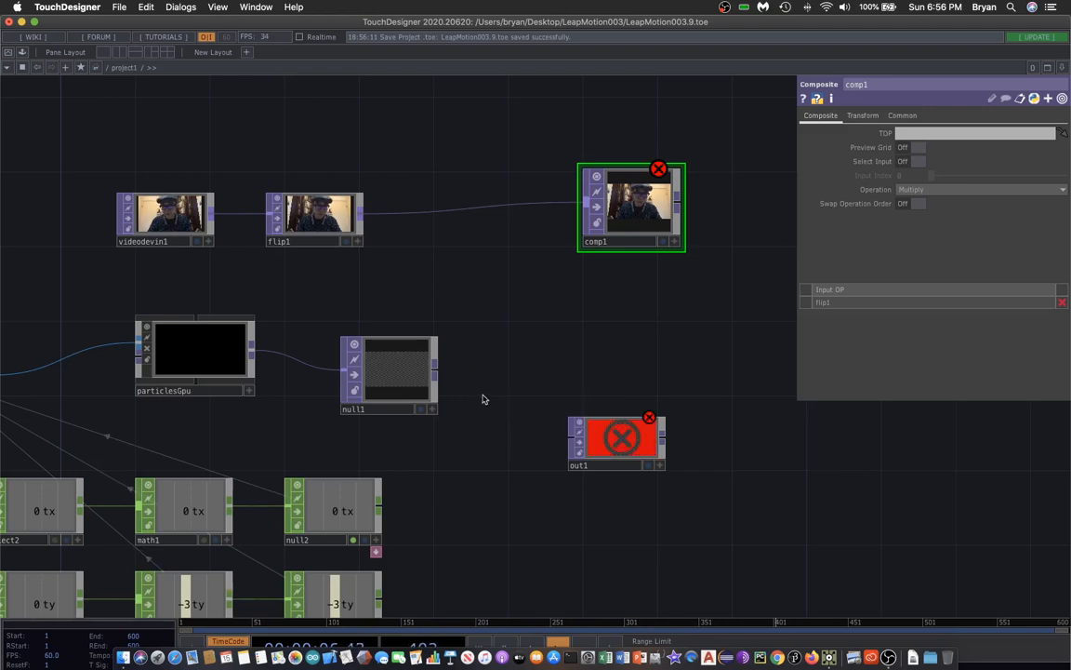
drag(516, 364, 460, 387)
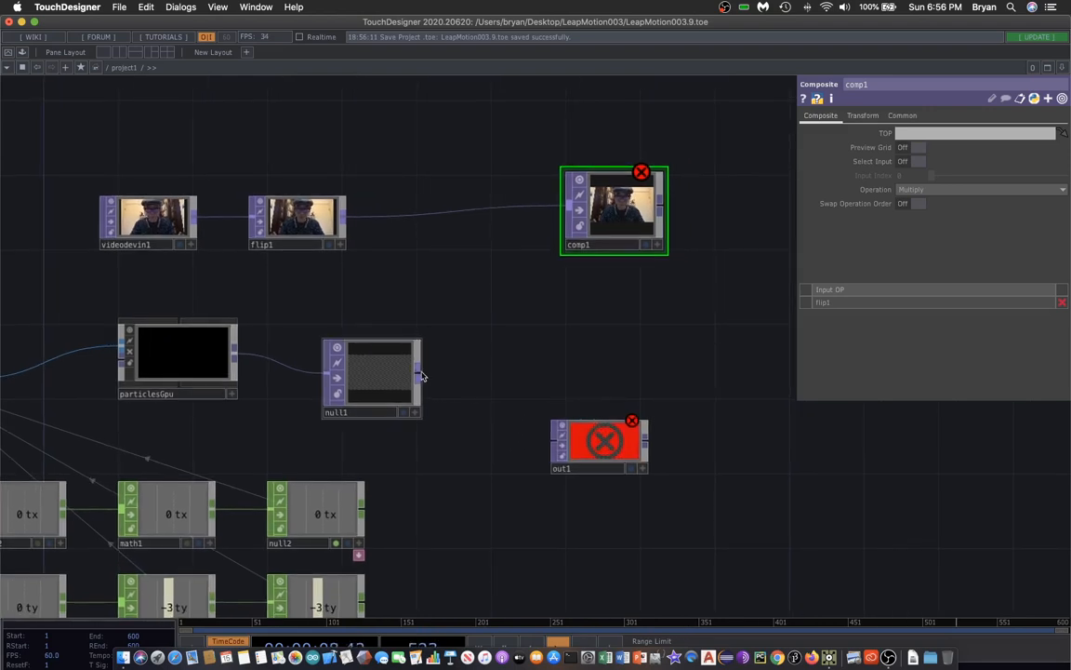
drag(541, 230, 565, 207)
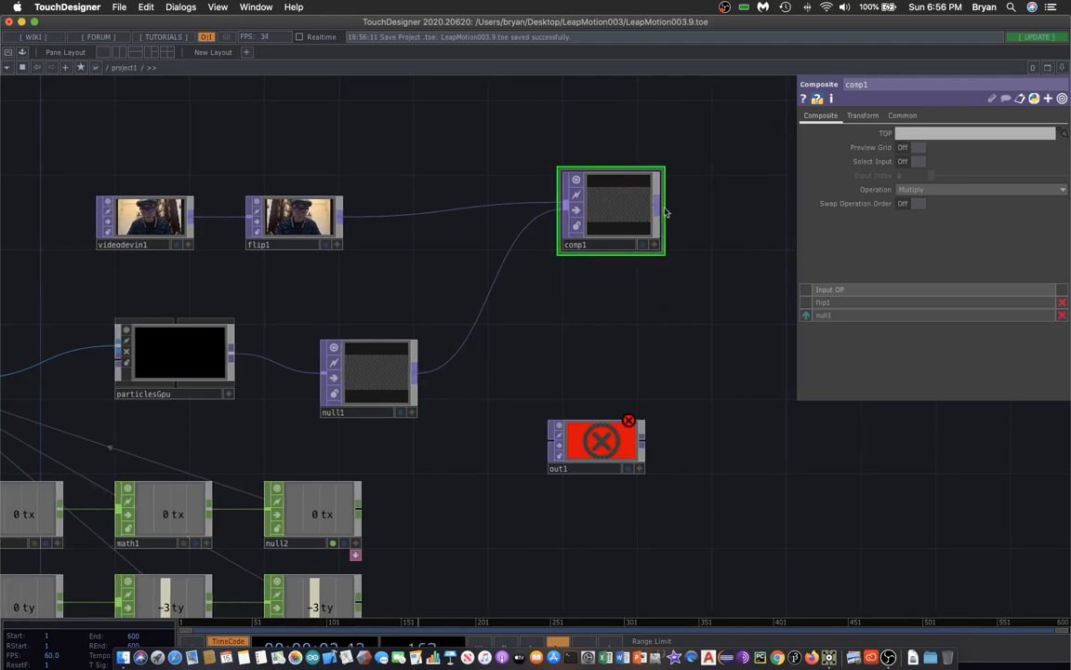
drag(657, 211, 638, 402)
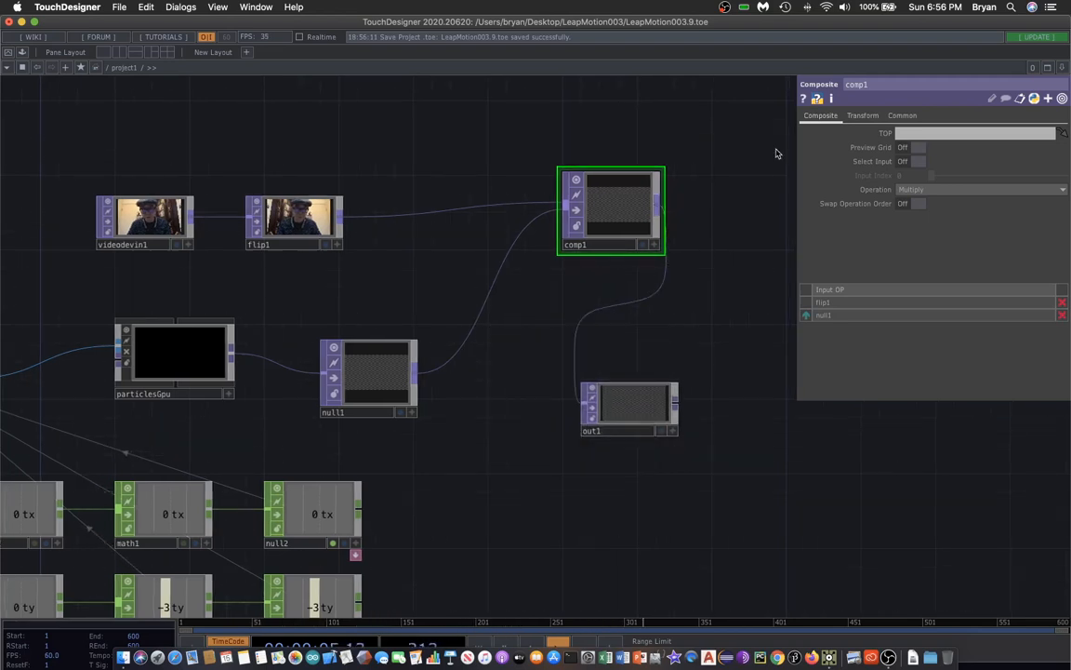
click(659, 249)
drag(691, 292, 687, 291)
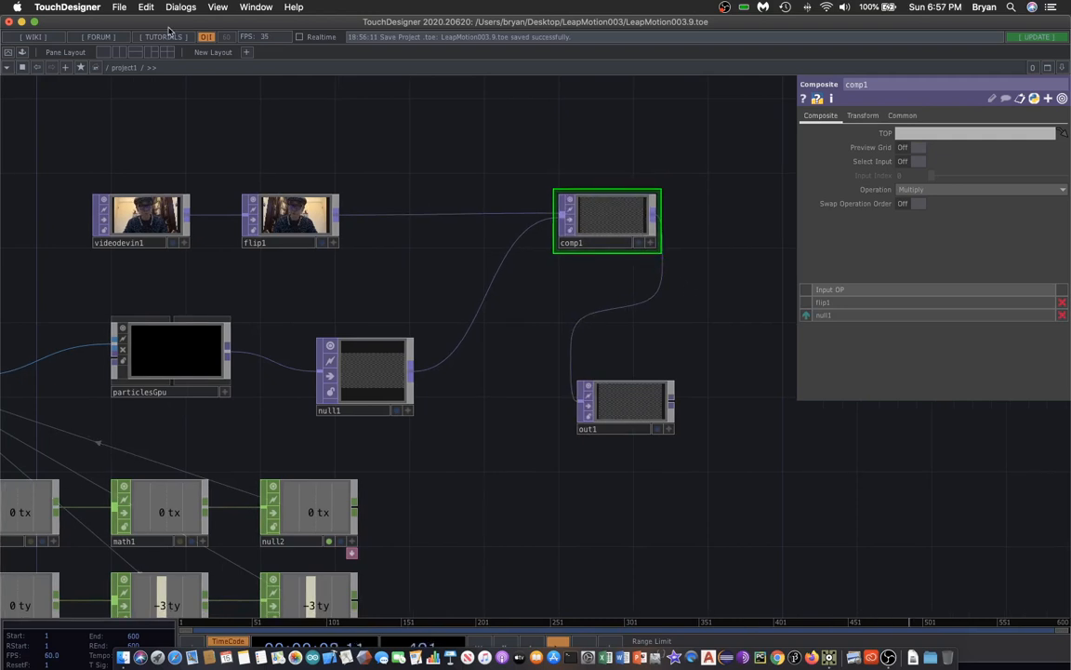
Save the project.
click(119, 7)
click(163, 99)
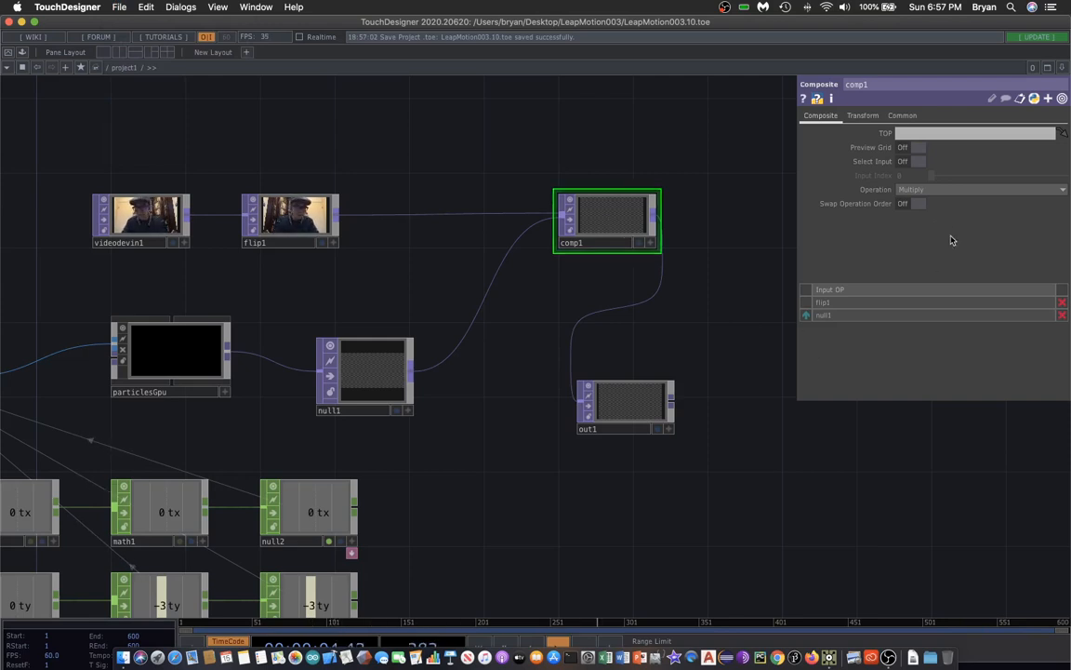
Set comp1's Operation to Under and turn on out1's active viewer.
click(968, 192)
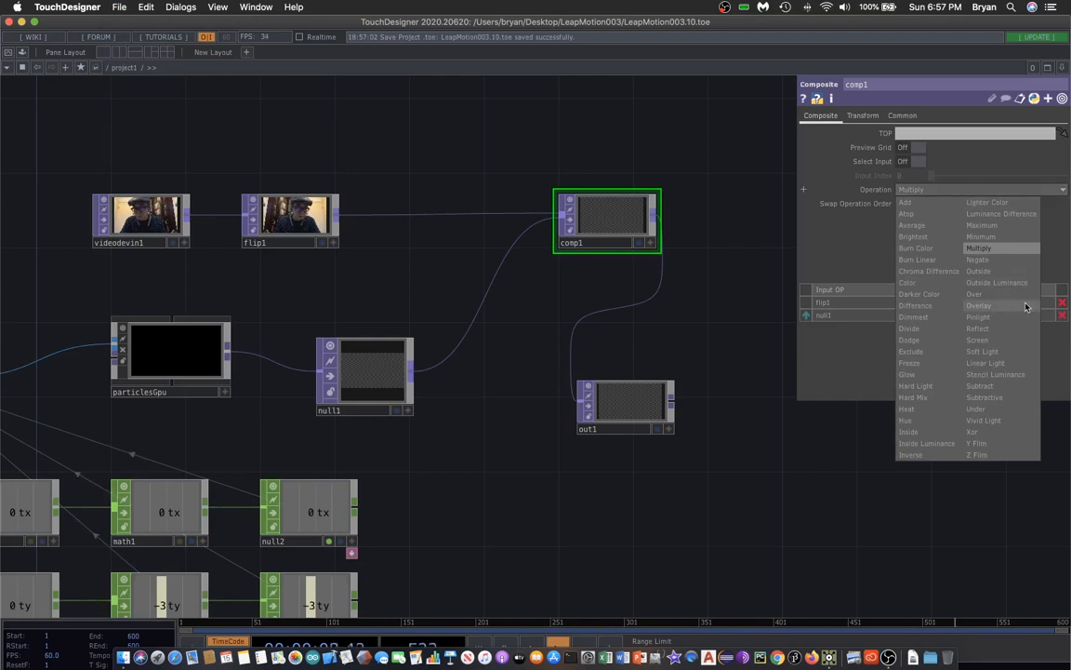
click(1013, 416)
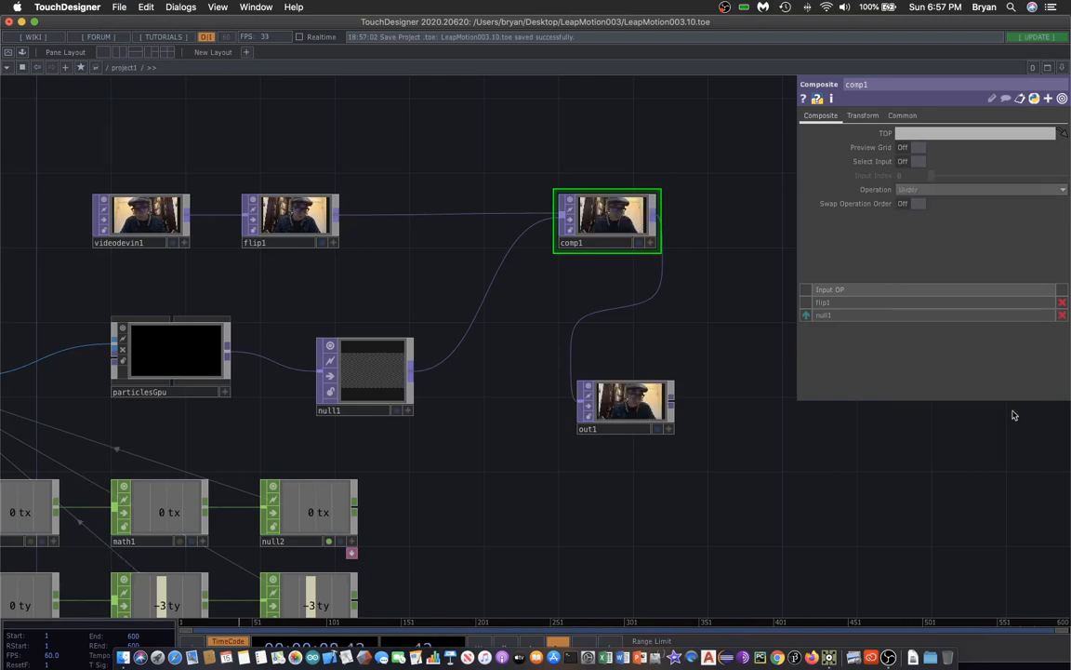
click(658, 429)
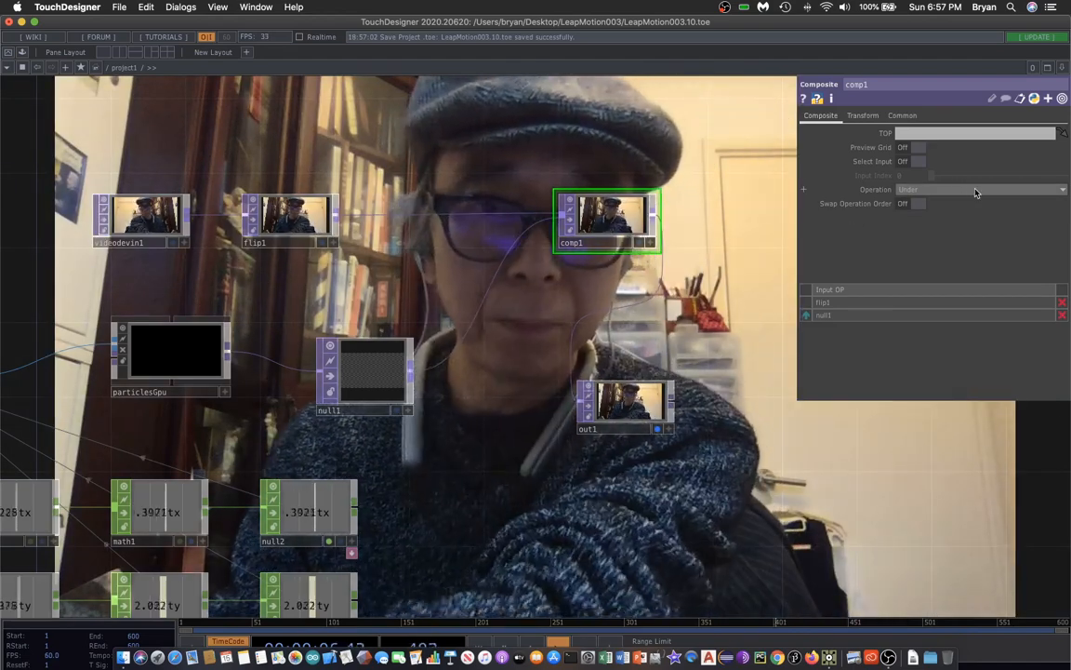
Switch comp1's Operation to Over.
click(975, 190)
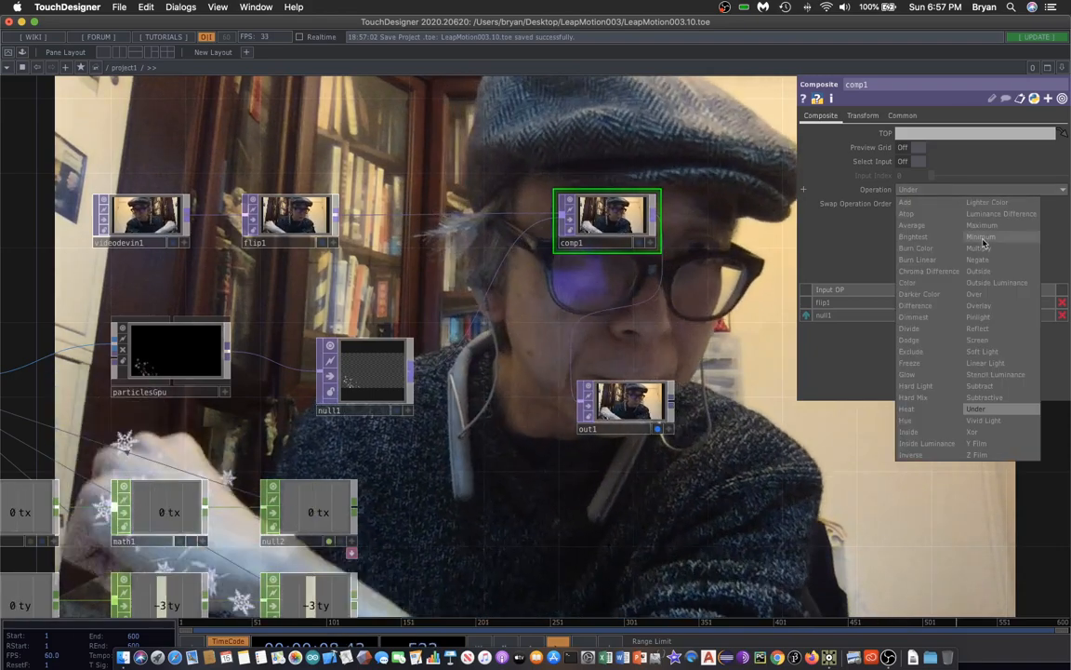
click(991, 293)
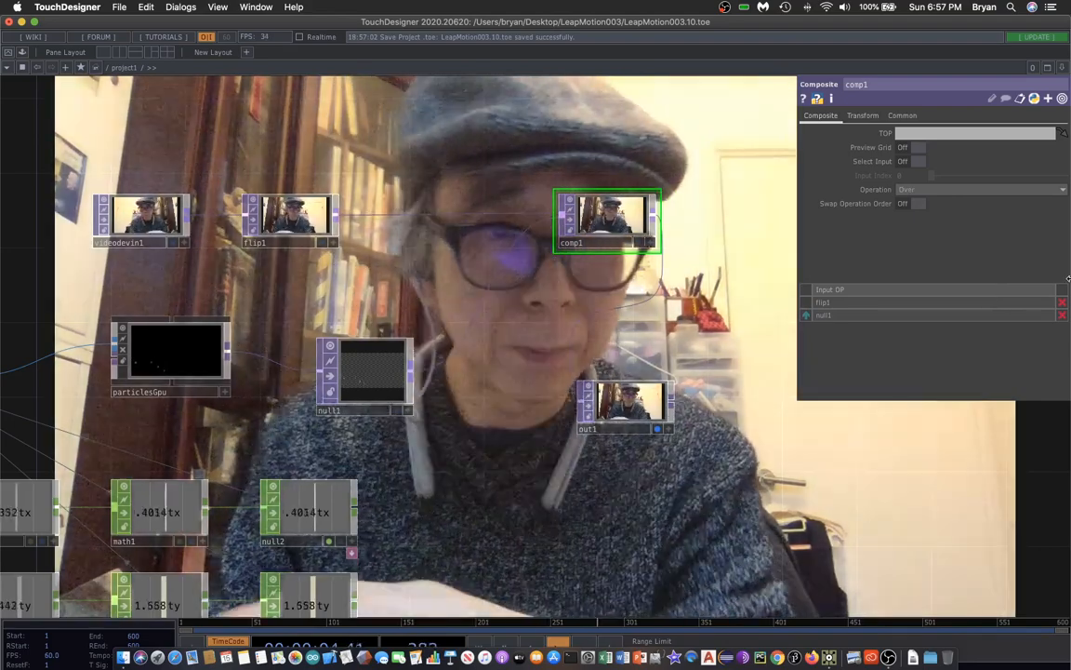
Set comp1's Operation back to Under and turn off out1's active viewer.
click(1021, 189)
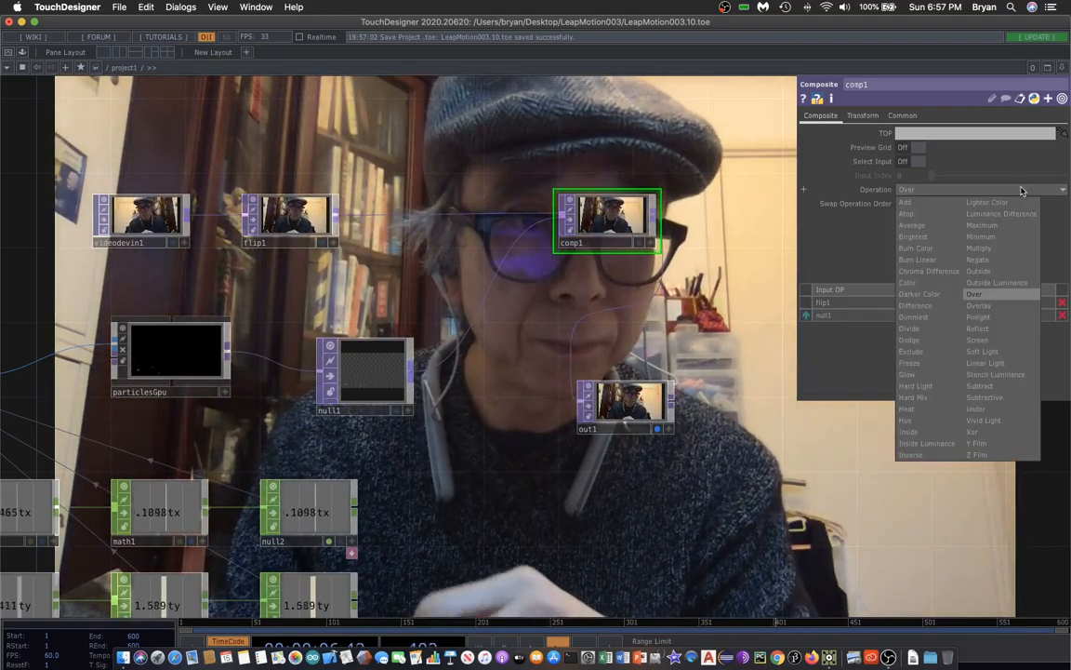
click(1019, 411)
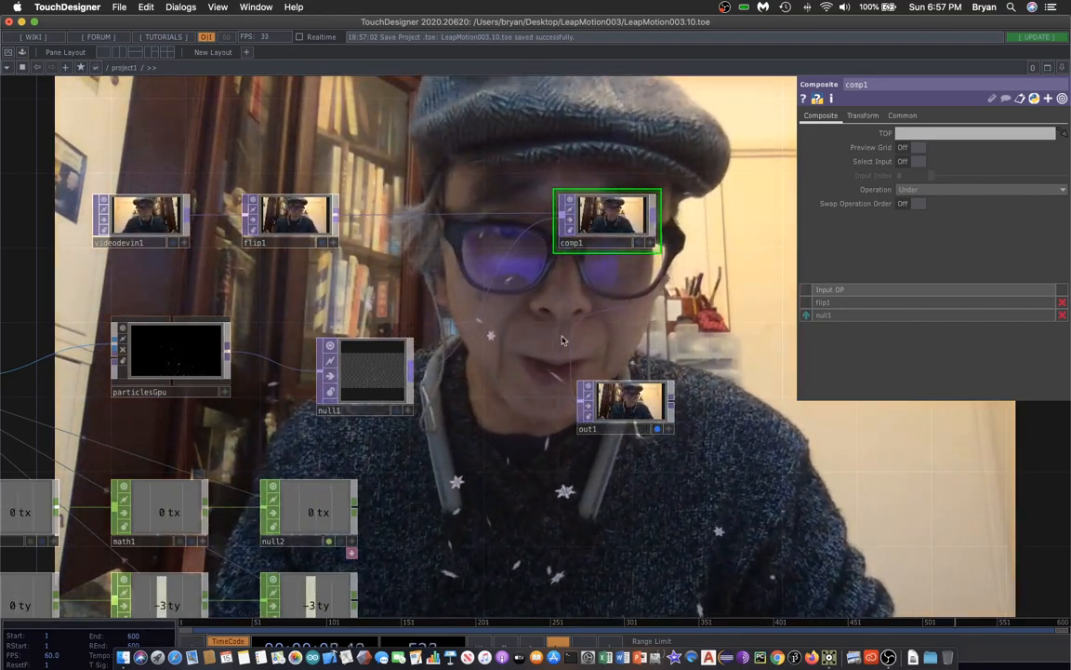
click(658, 429)
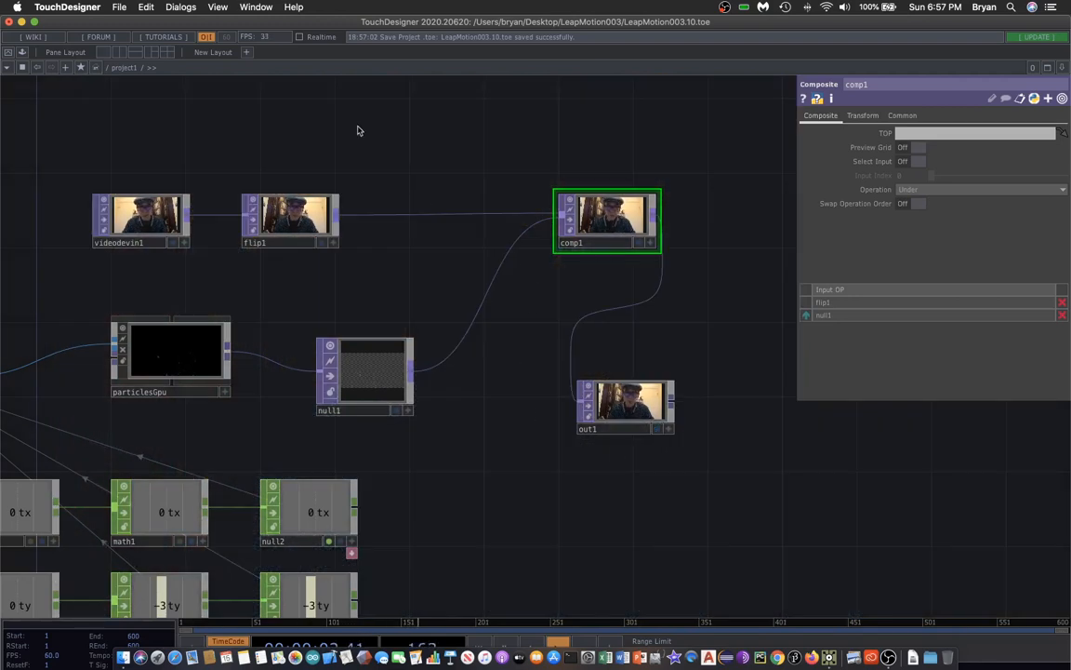
Save the project again.
drag(393, 130, 519, 110)
drag(677, 461, 739, 436)
click(118, 6)
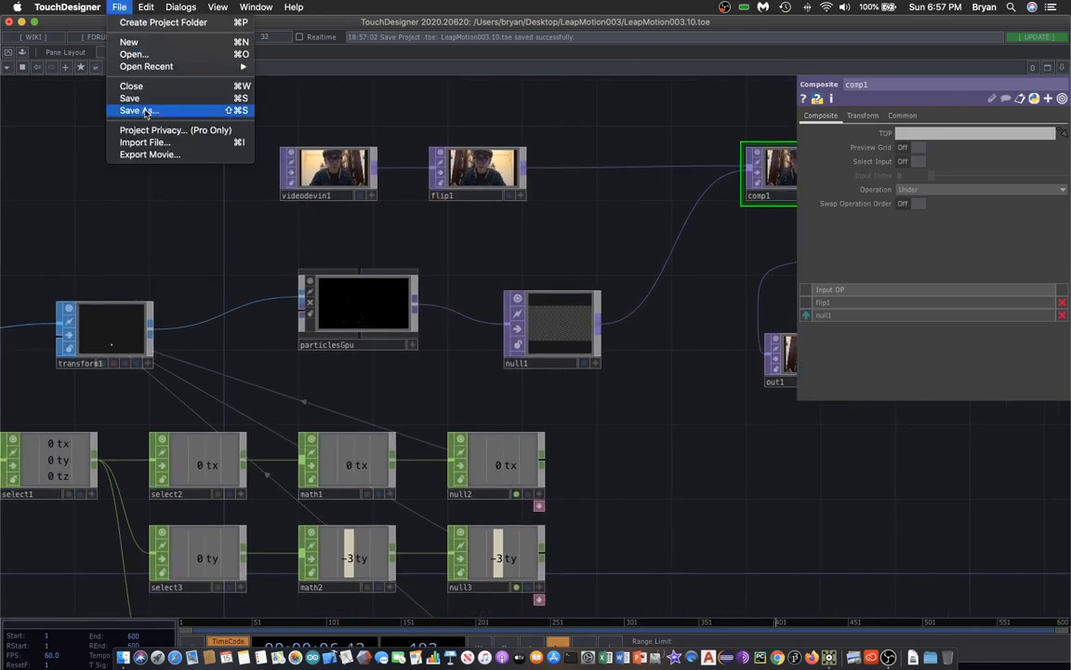
click(100, 195)
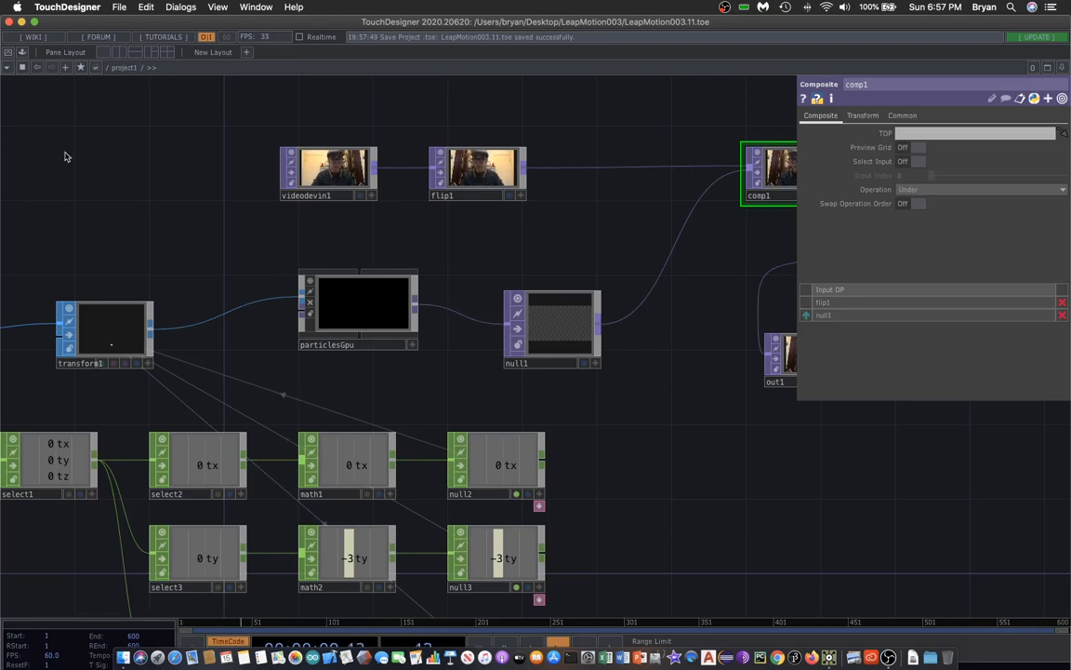
Preview the composited webcam and particle output in Perform mode and exit it.
key(p)
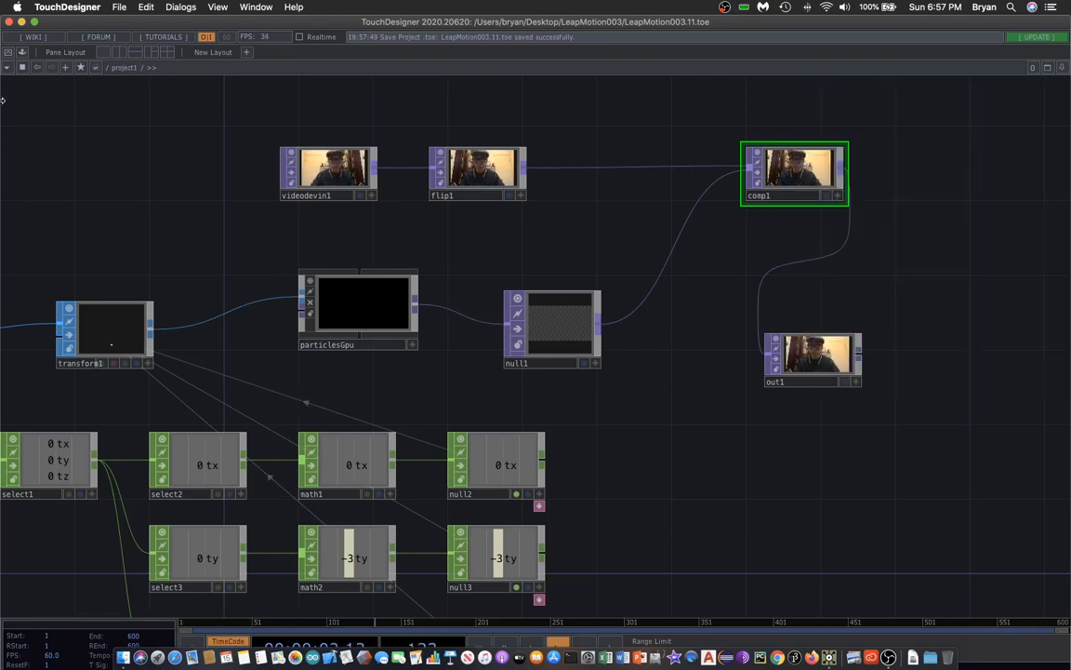
click(8, 53)
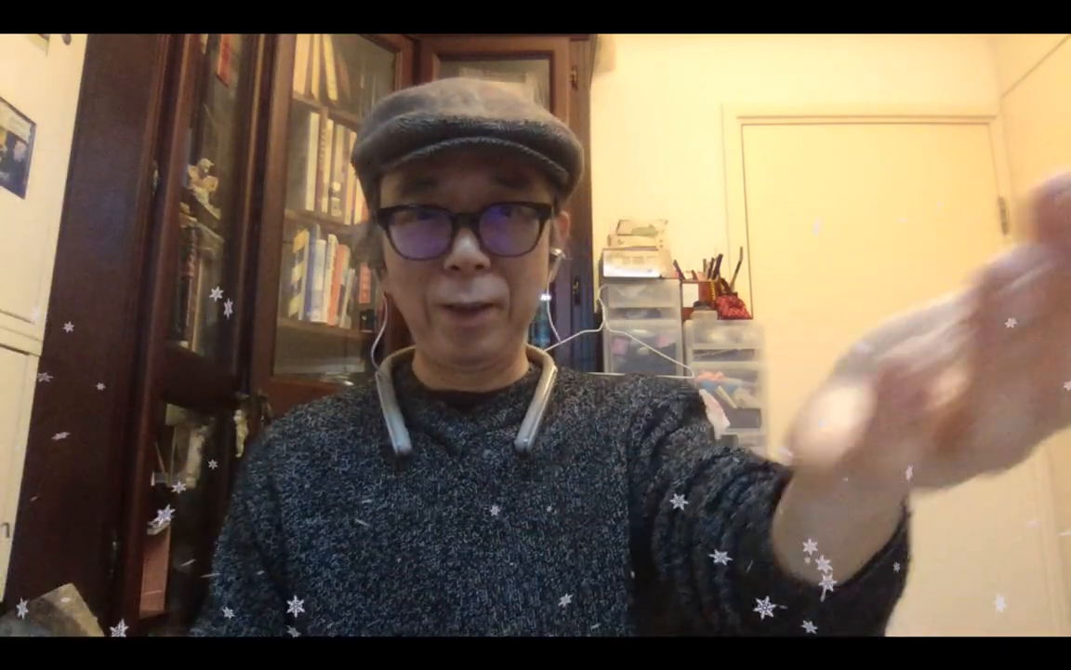
key(Escape)
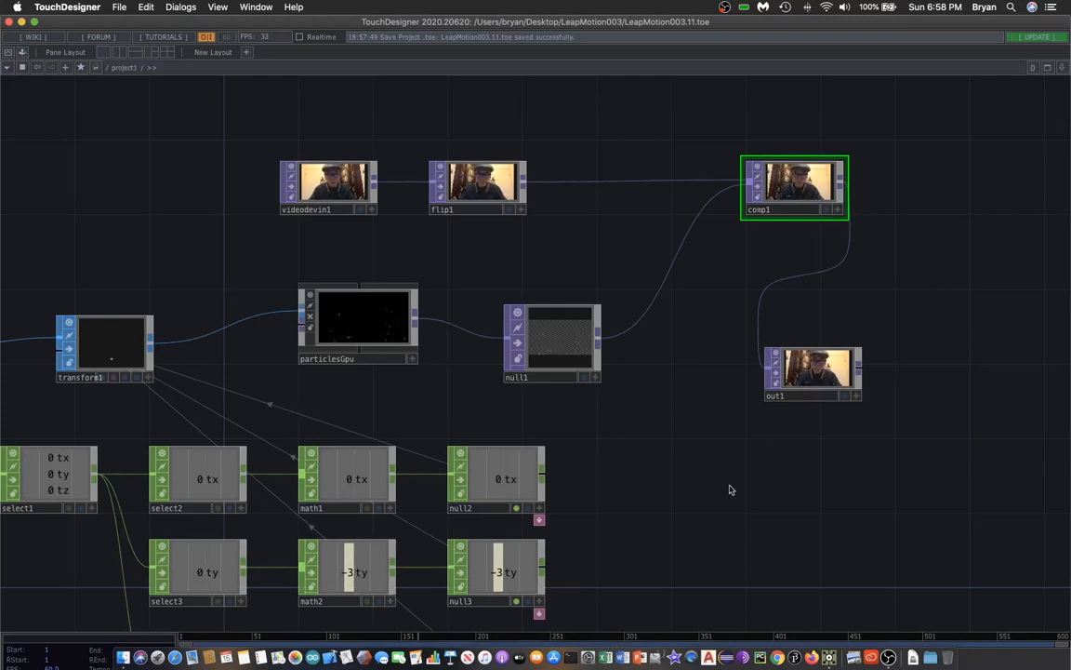
scroll(725, 490, left, 3)
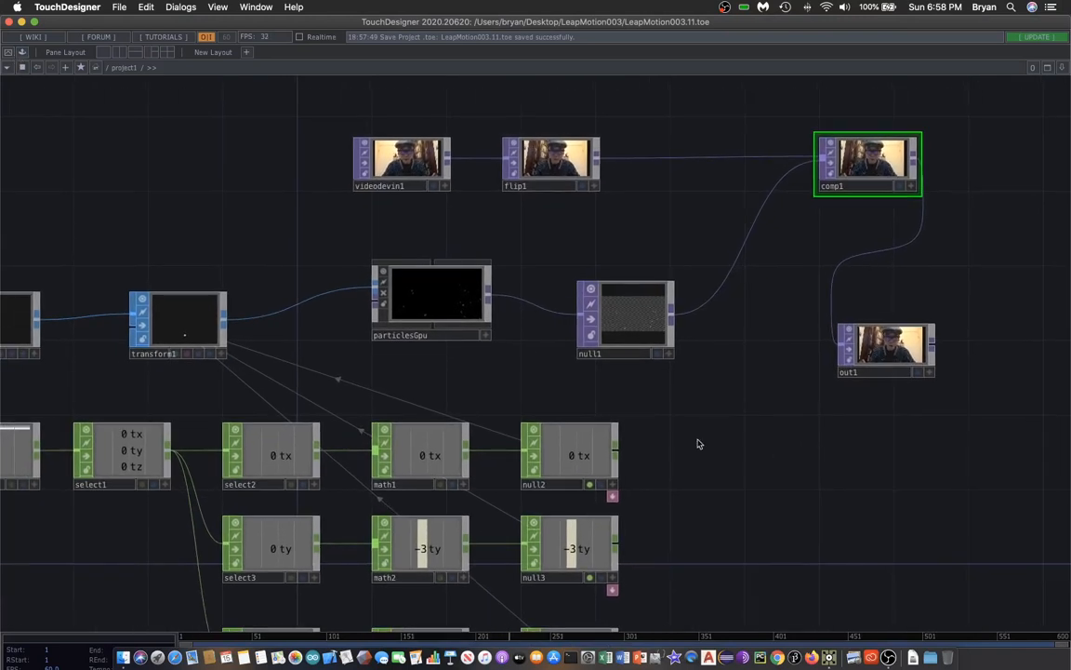
Open particlesGpu's parameters and set its render Compositing mode to No Depth Test.
click(440, 309)
key(p)
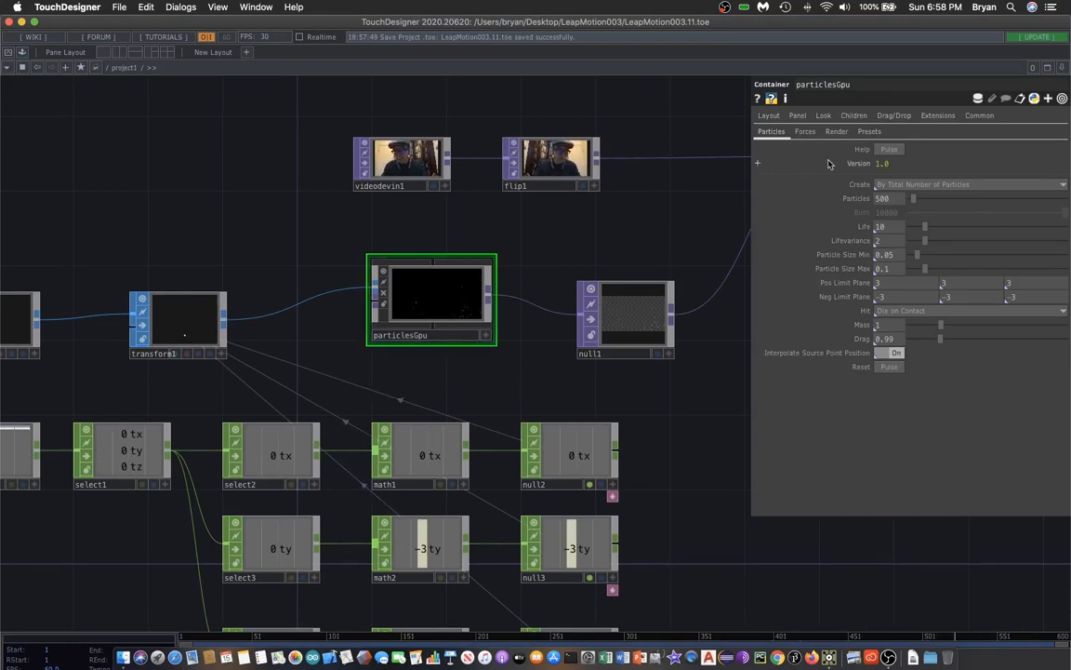
click(837, 132)
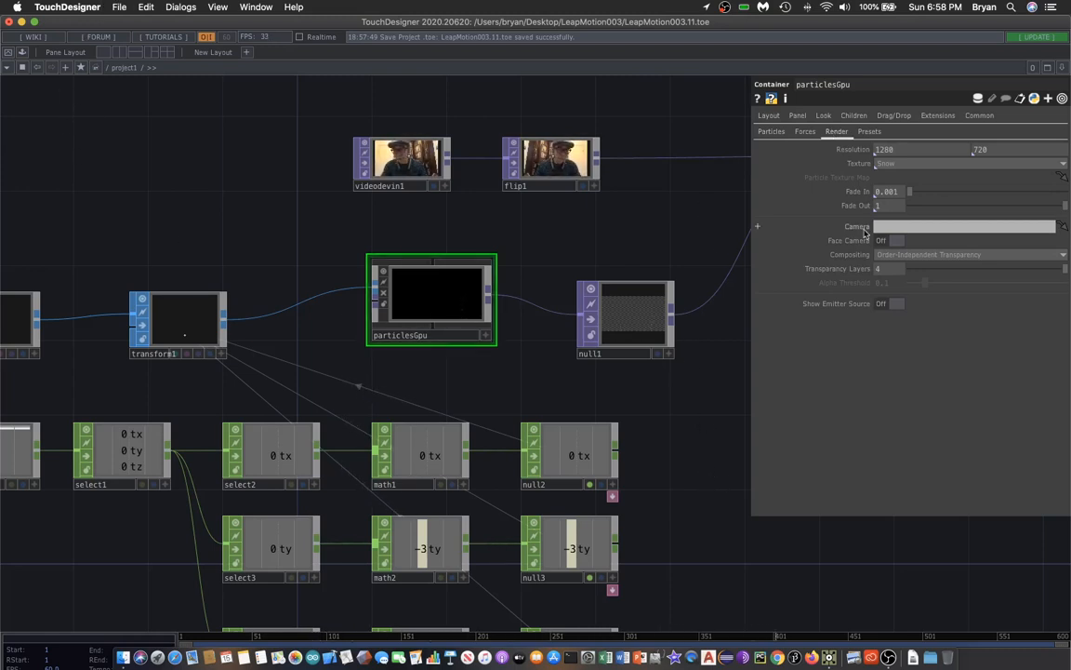
drag(686, 205, 684, 193)
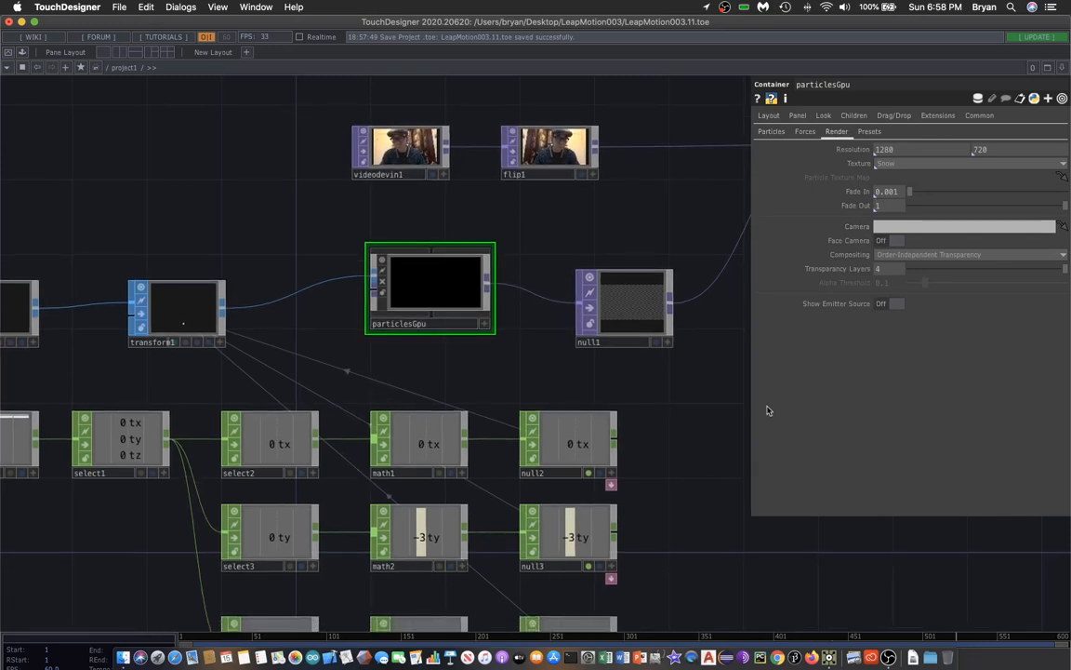
drag(687, 396, 683, 392)
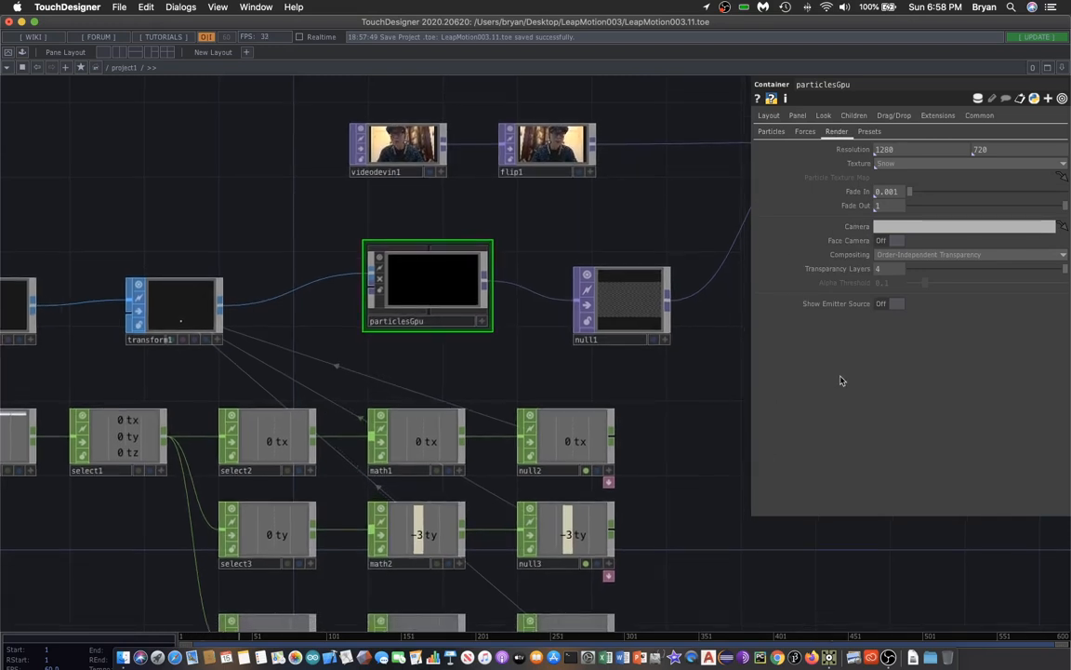
click(918, 255)
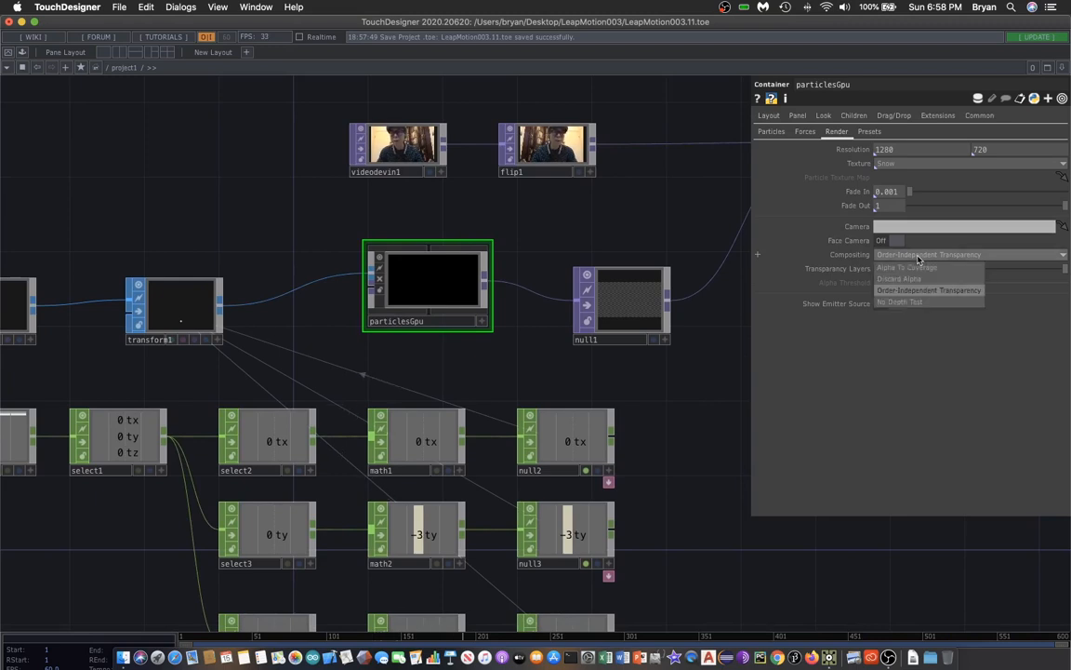
click(926, 303)
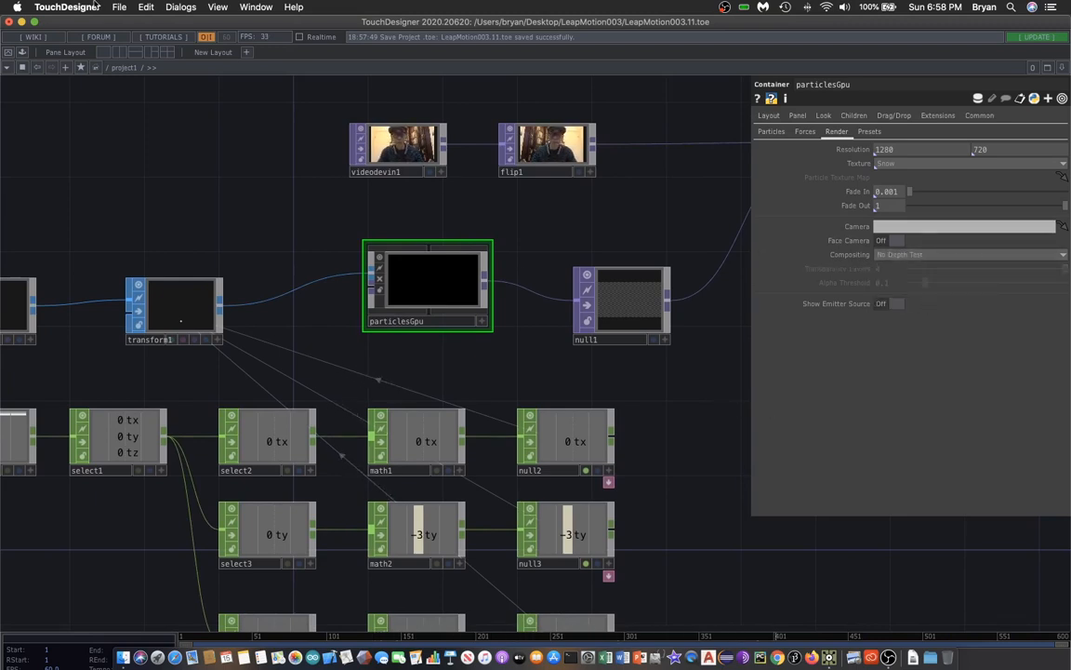
Save the project and preview the particles over the webcam feed in Perform mode, then exit it.
click(121, 8)
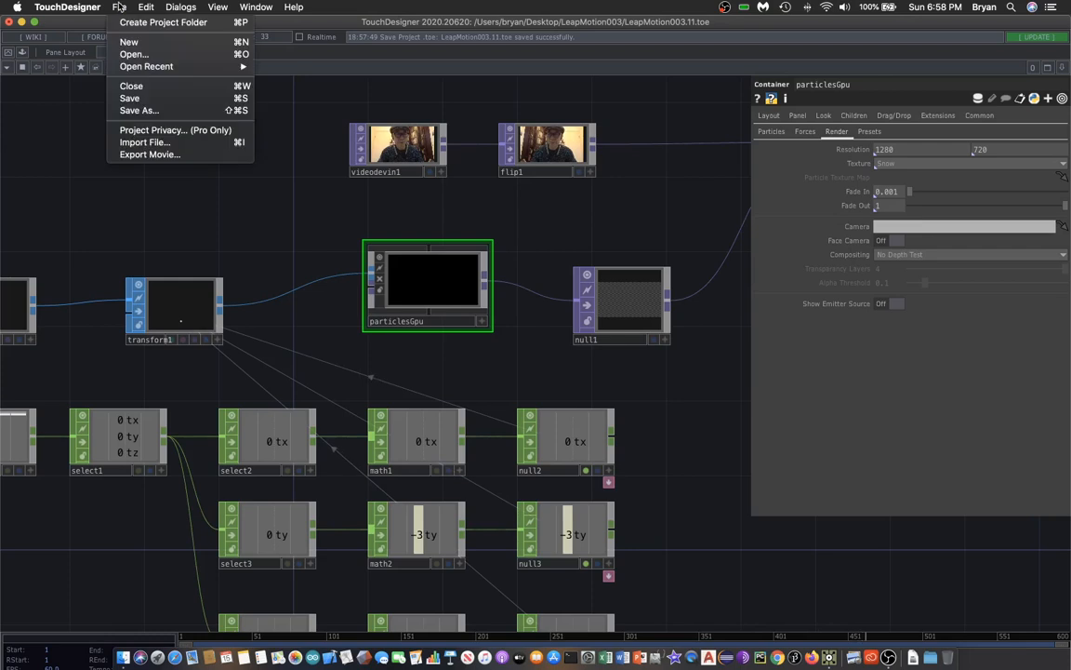
click(142, 96)
scroll(177, 158, right, 5)
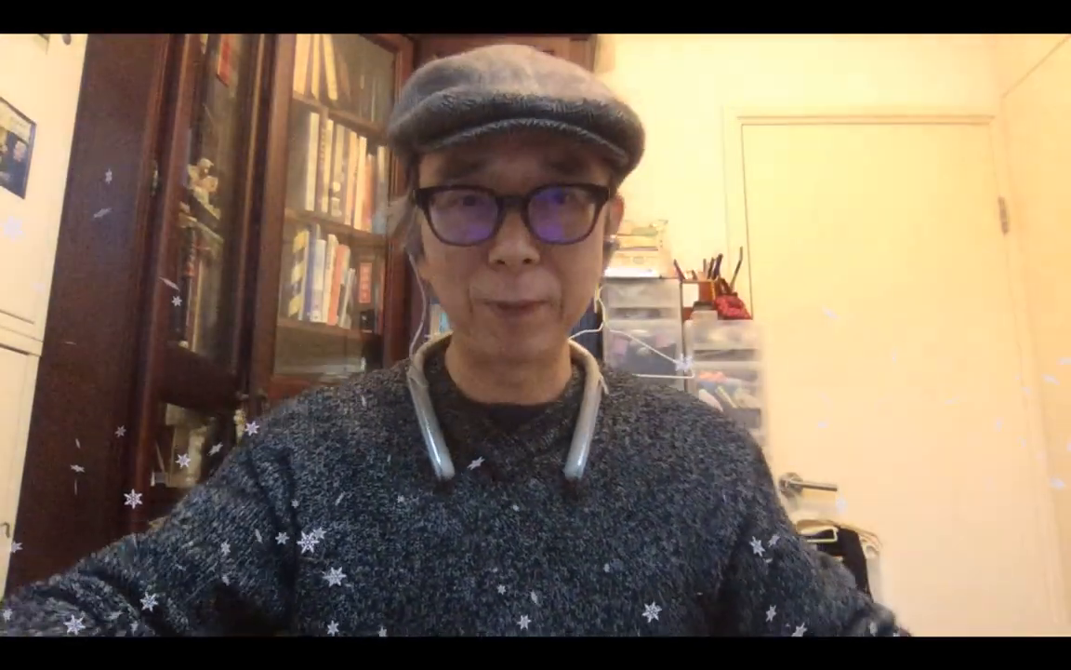
key(Escape)
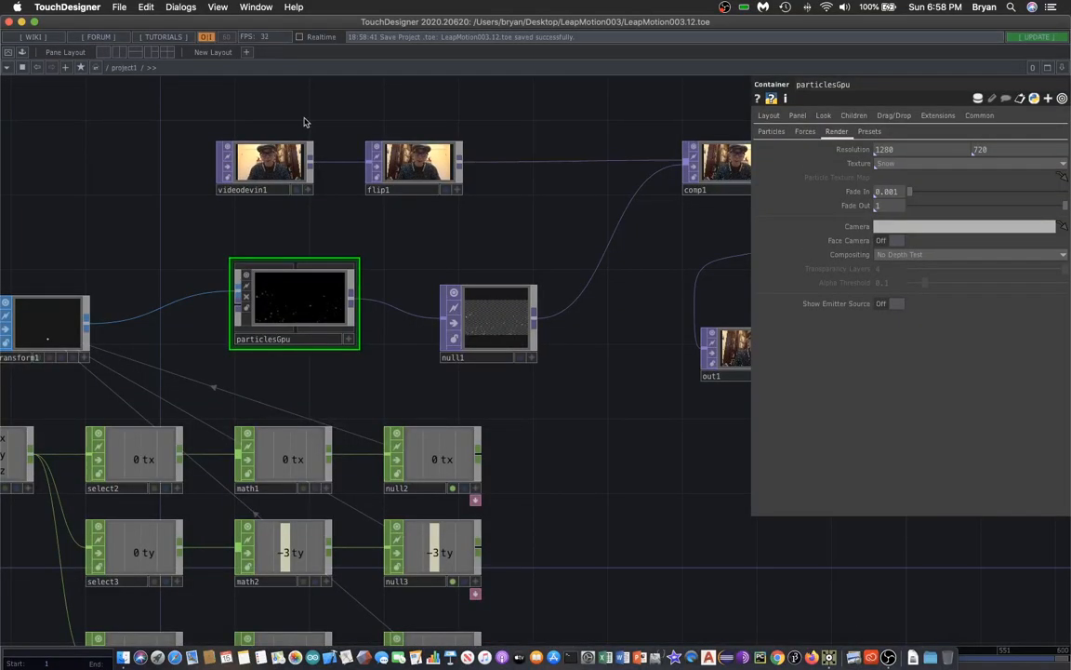
Insert a Channel Mix TOP on the wire between flip1 and comp1, setting its Red and Green diagonal values to 0.2.
drag(645, 475, 564, 487)
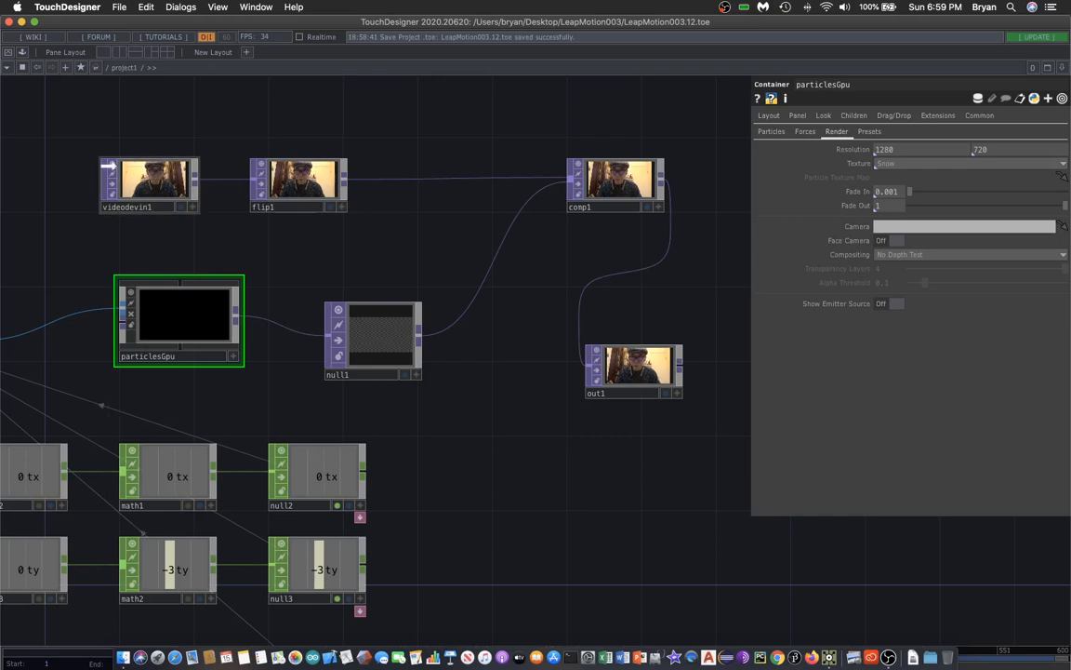
drag(148, 181, 92, 163)
drag(293, 183, 236, 164)
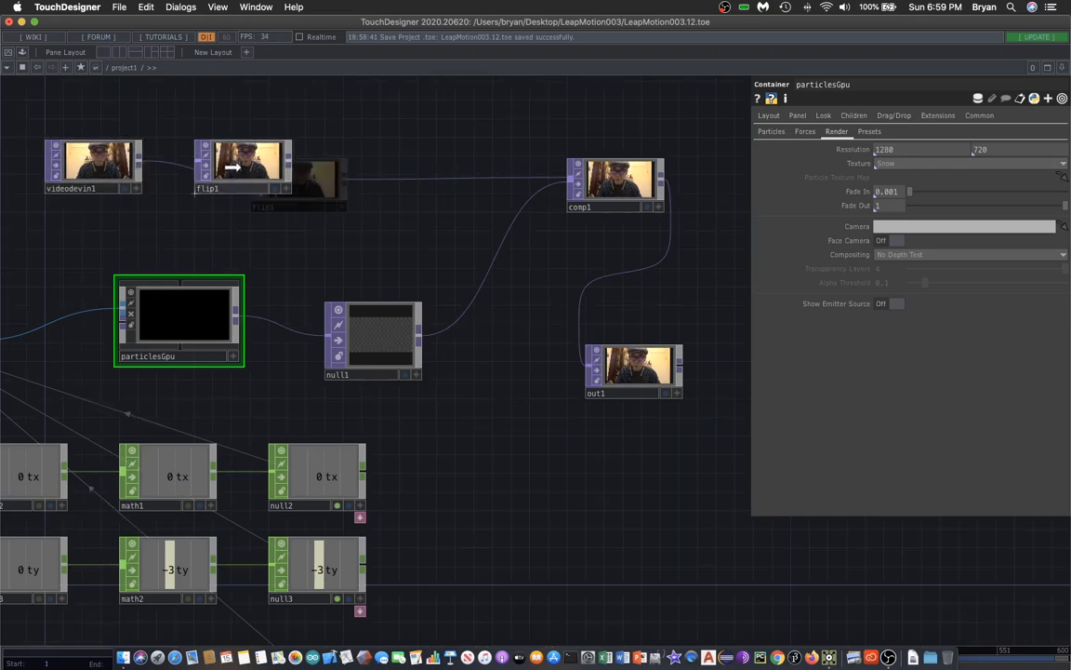
right_click(405, 169)
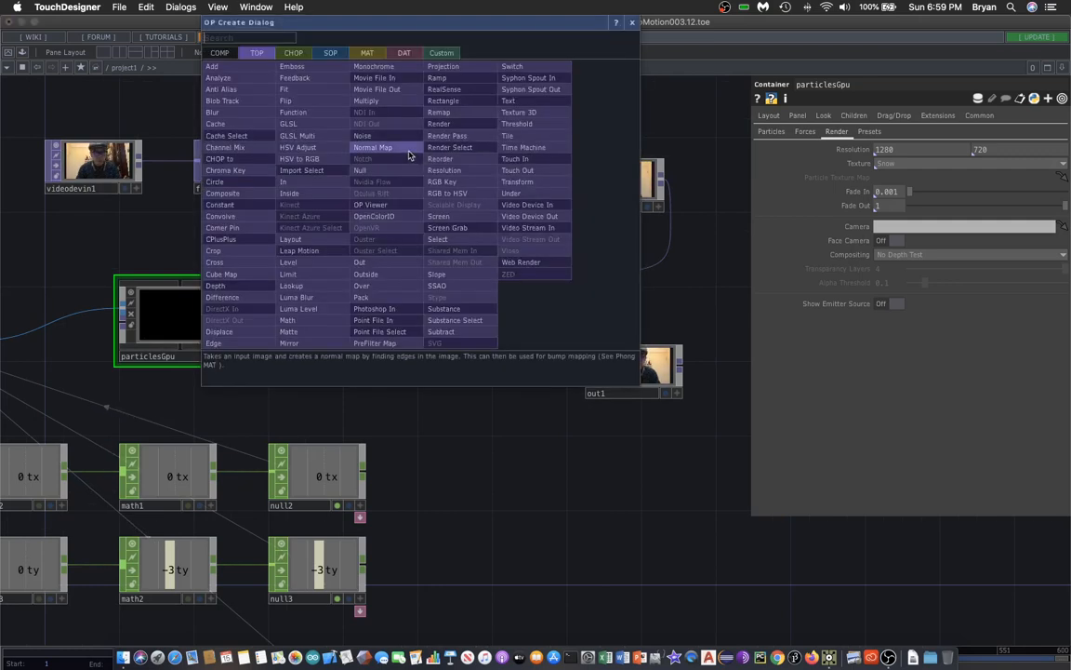
click(258, 149)
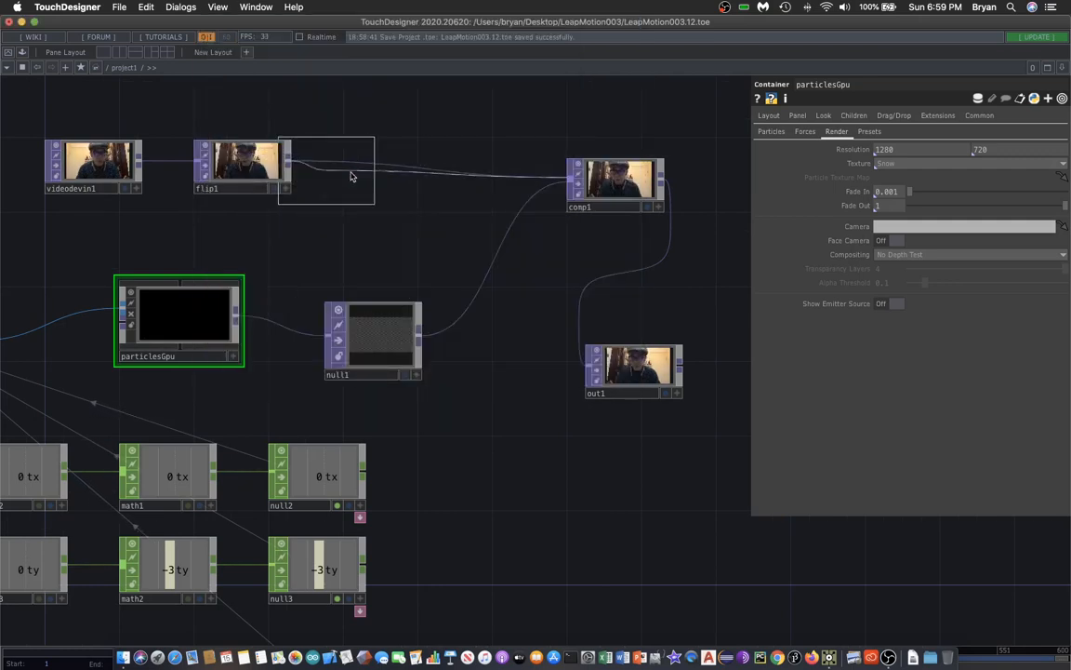
click(411, 169)
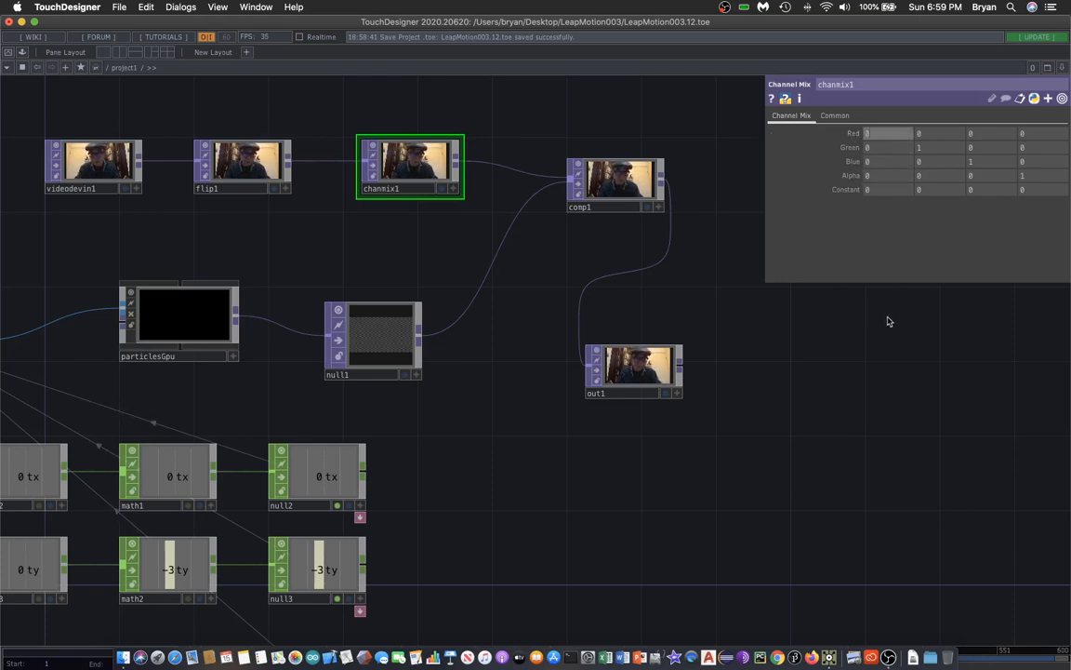
text(2)
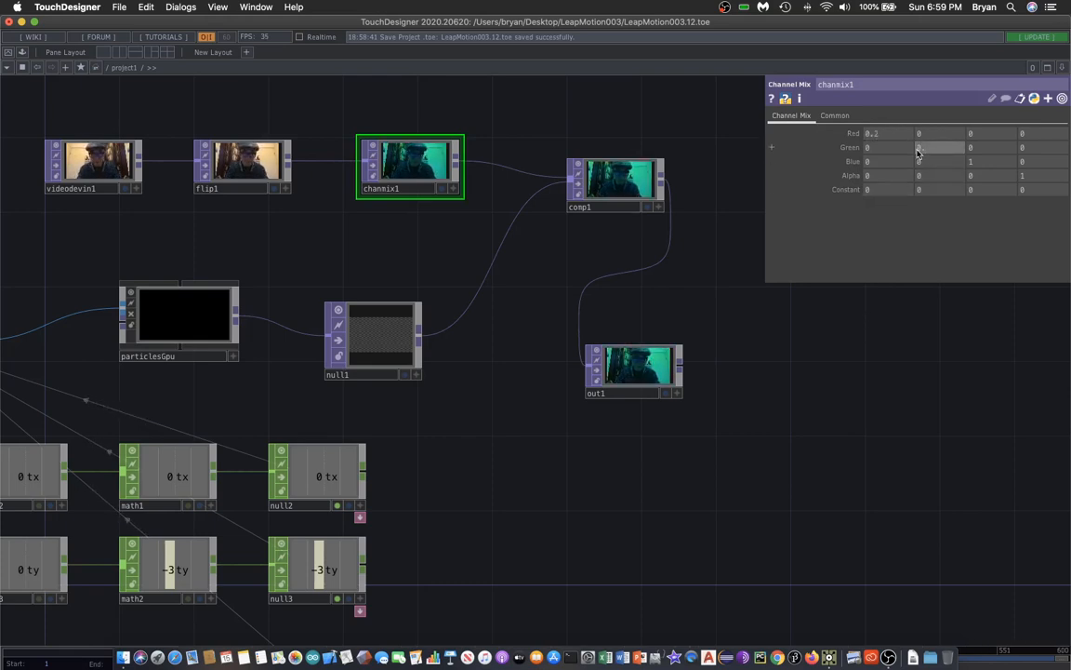
key(Return)
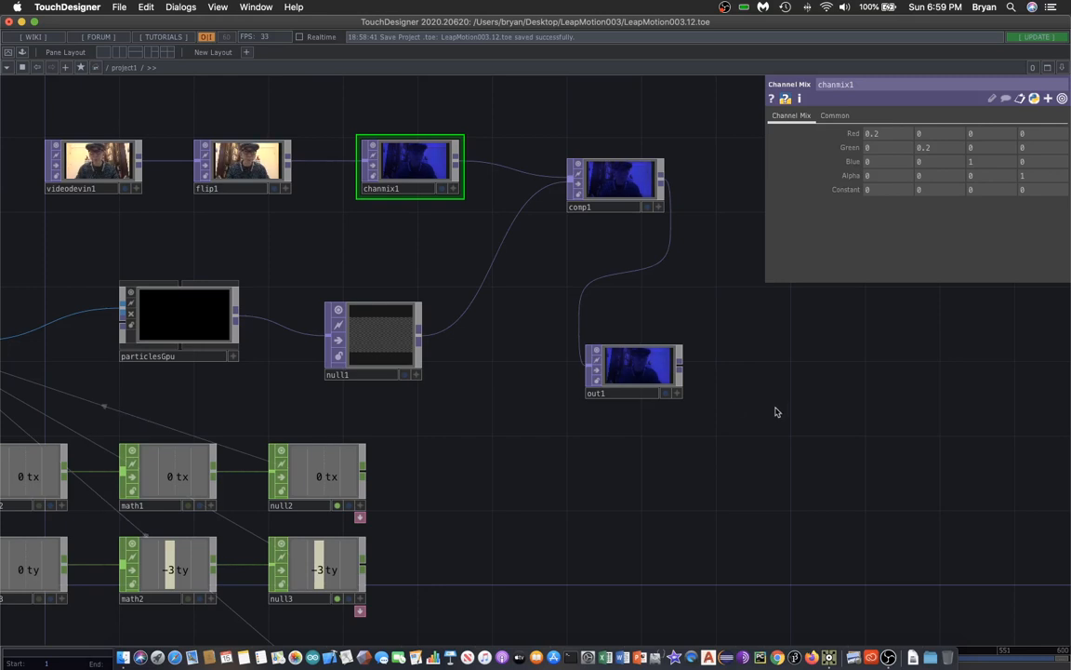
Save the project again and view the blue-tinted composite in Perform mode.
click(116, 7)
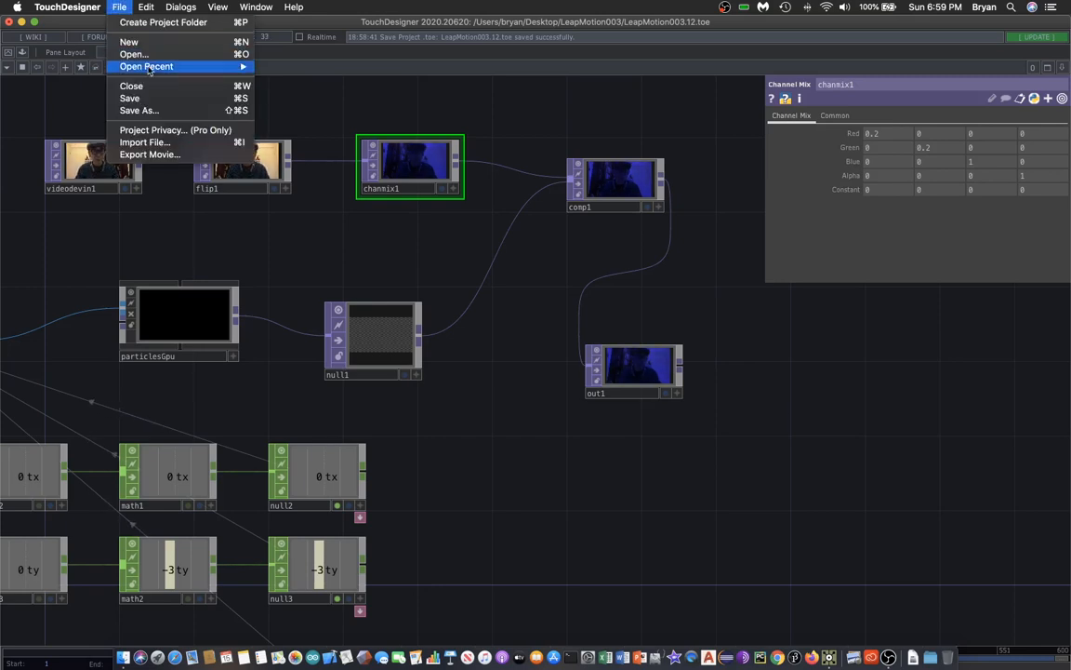
click(144, 95)
drag(230, 108, 235, 105)
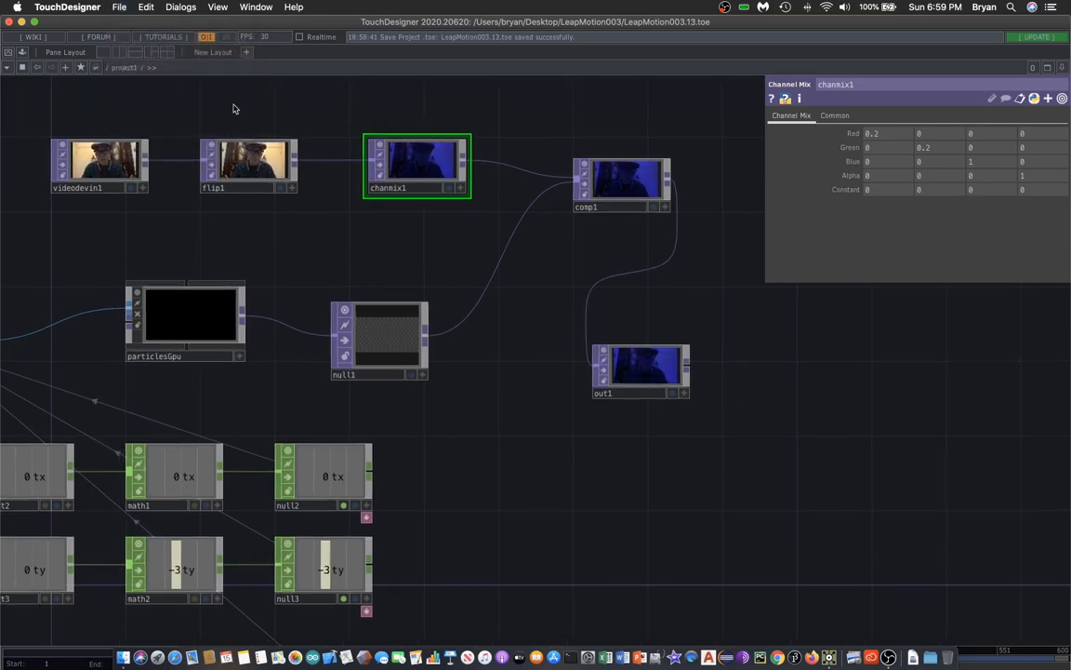
drag(570, 519, 718, 567)
click(7, 54)
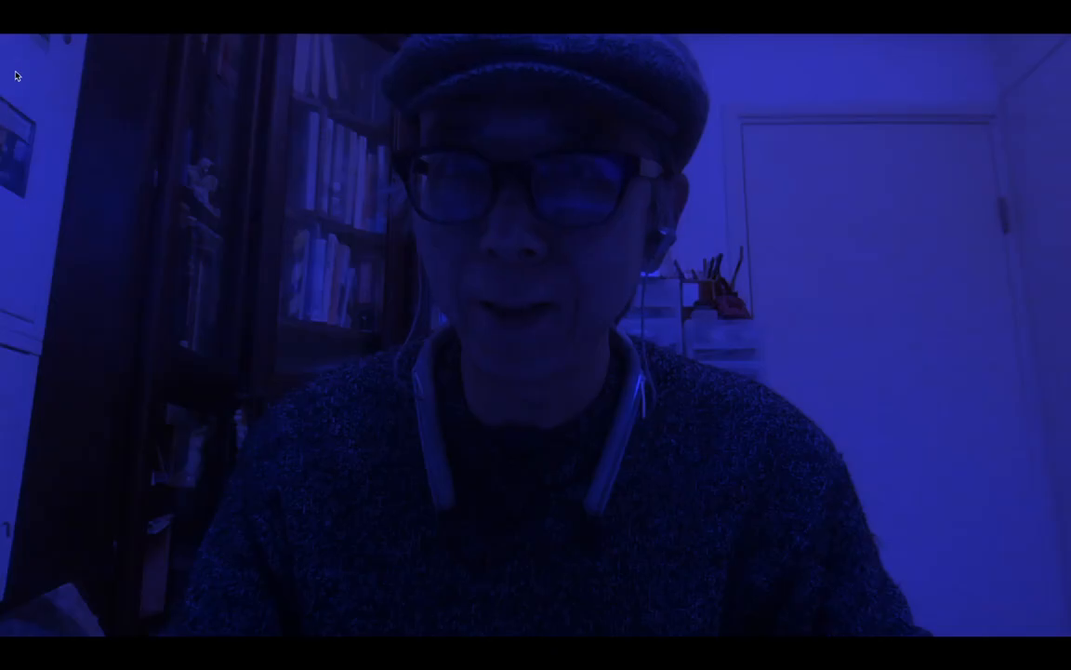